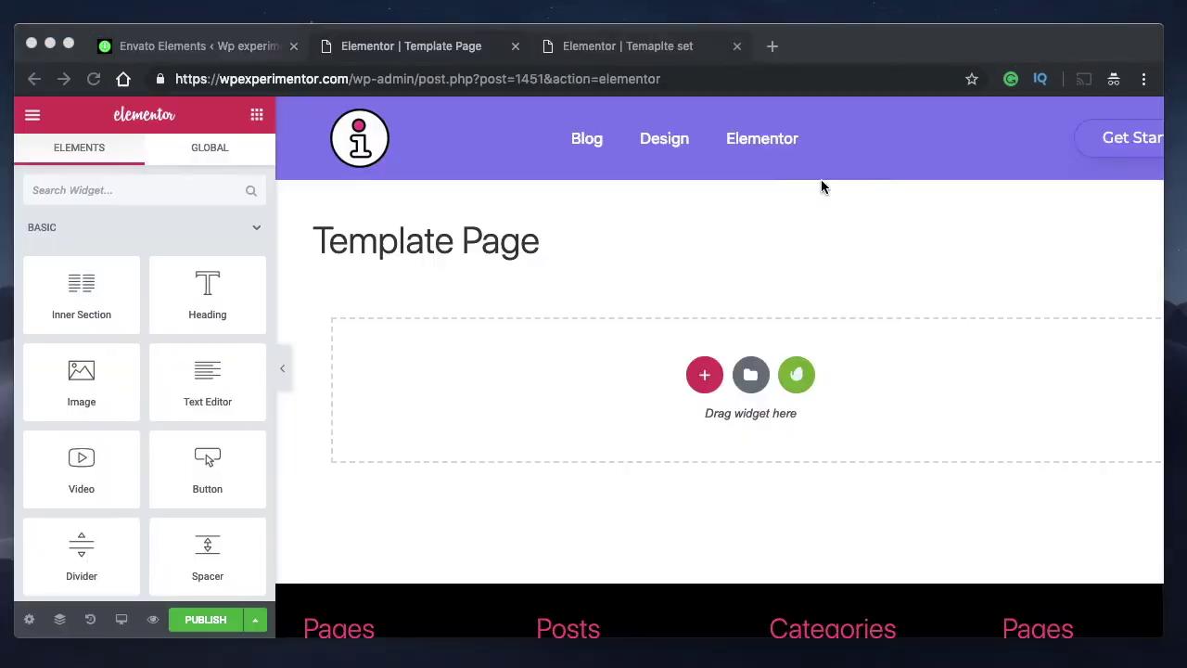
Step: Open the template library and preview the Restaurant homepage template
left_click(753, 375)
left_click(753, 375)
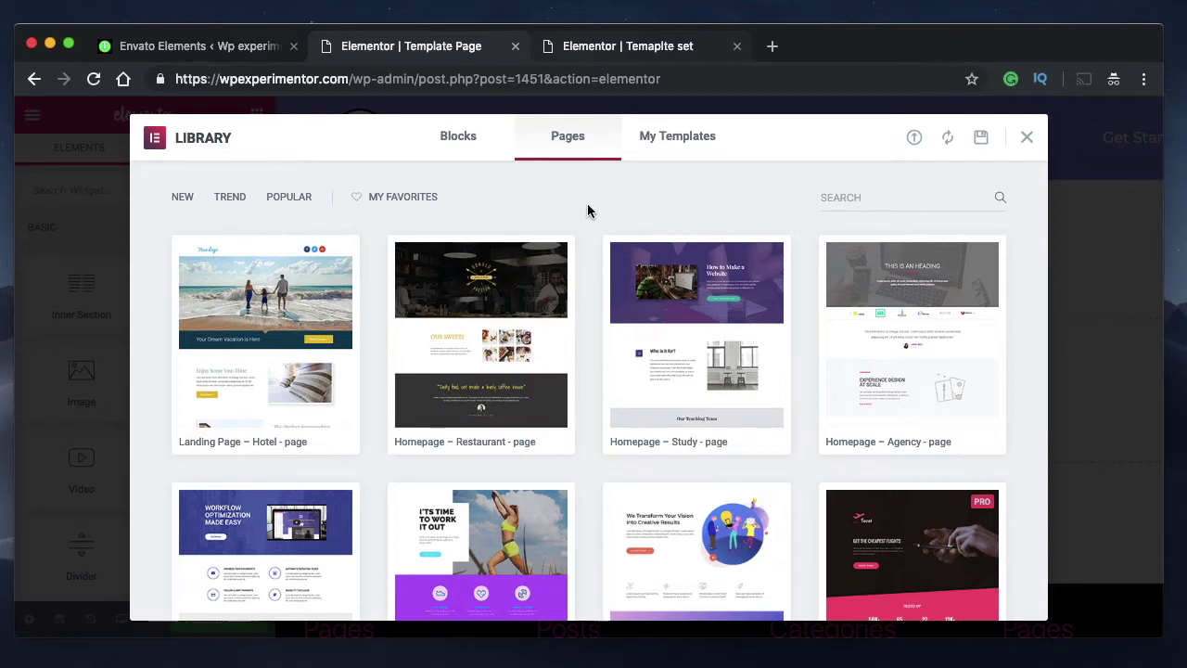
scroll(519, 278, "down", 5)
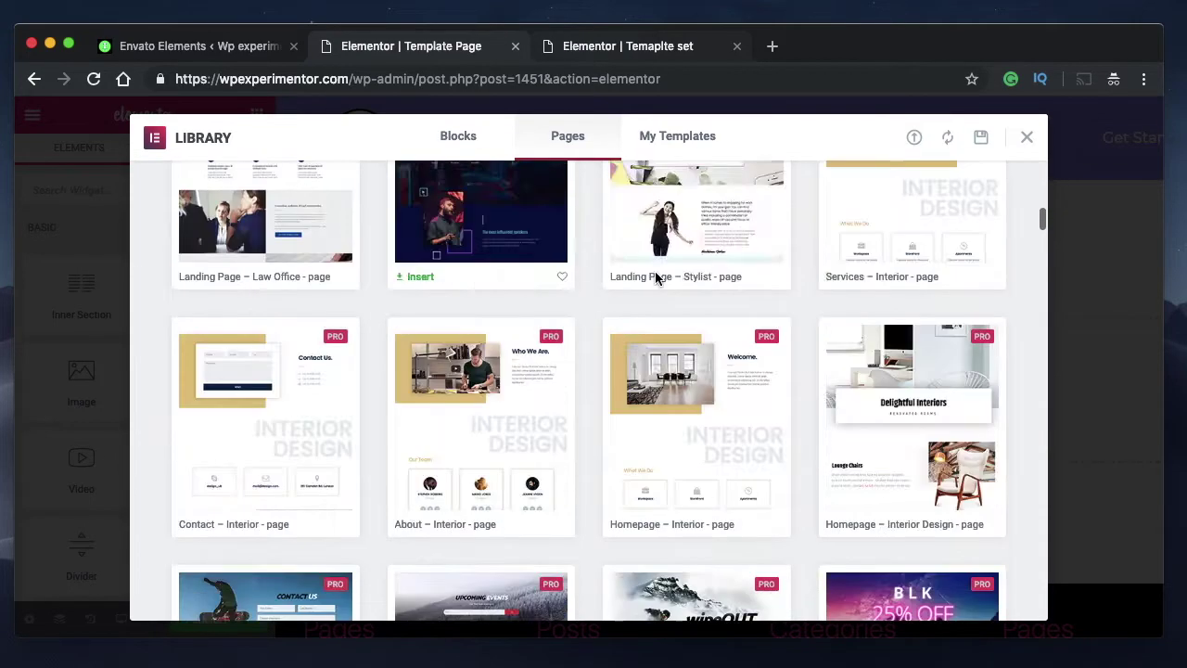
scroll(655, 278, "up", 5)
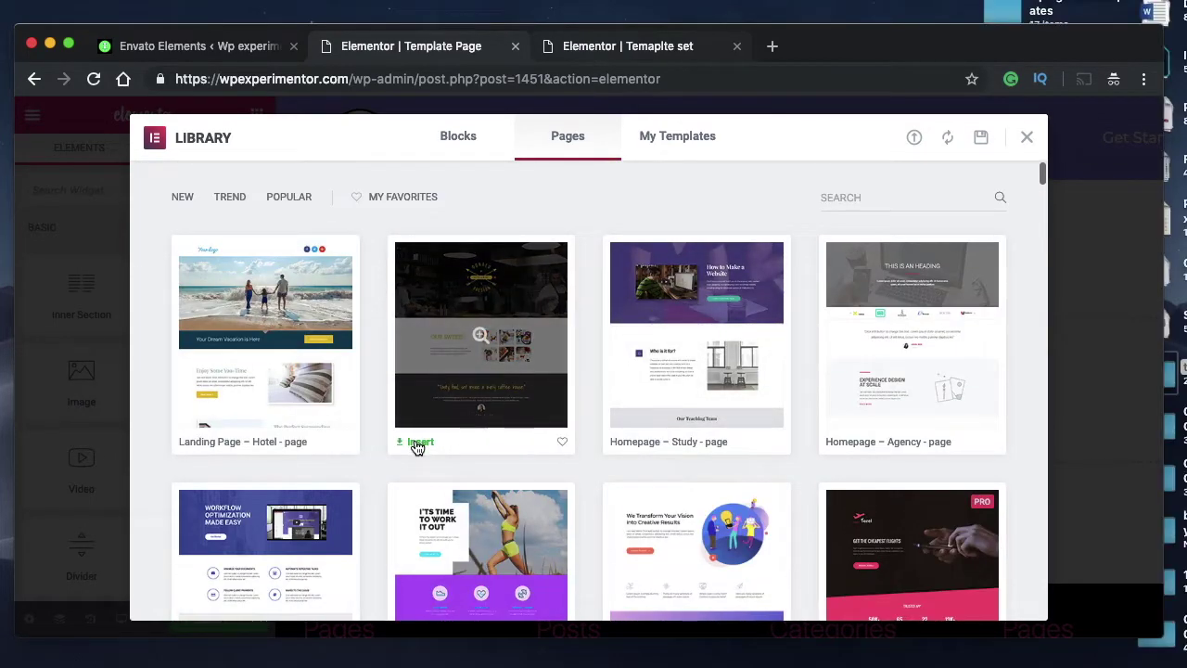
left_click(482, 336)
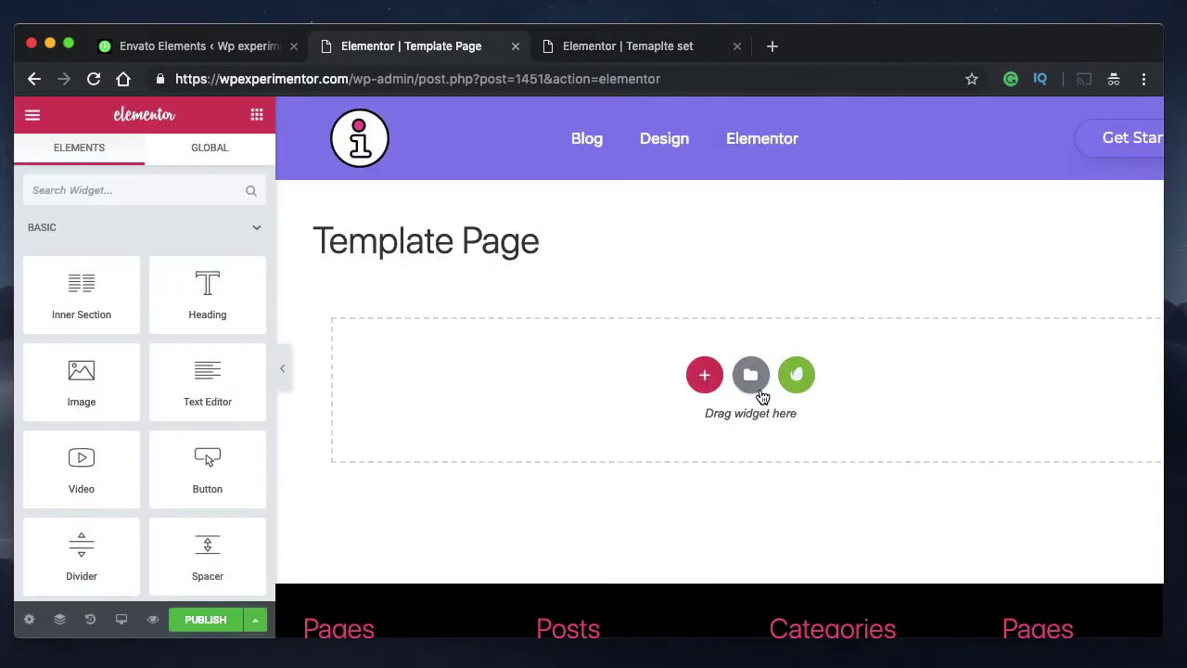
left_click(751, 375)
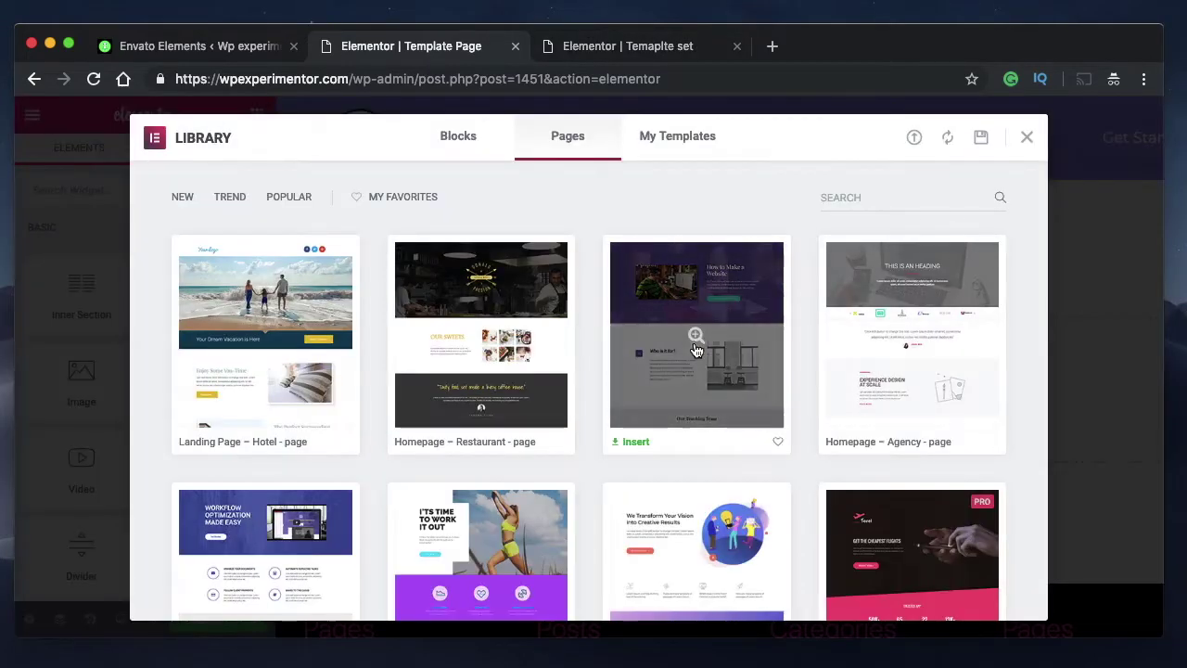
Step: Reopen the library and insert the Homepage – Study template into the Template Page
left_click(1026, 138)
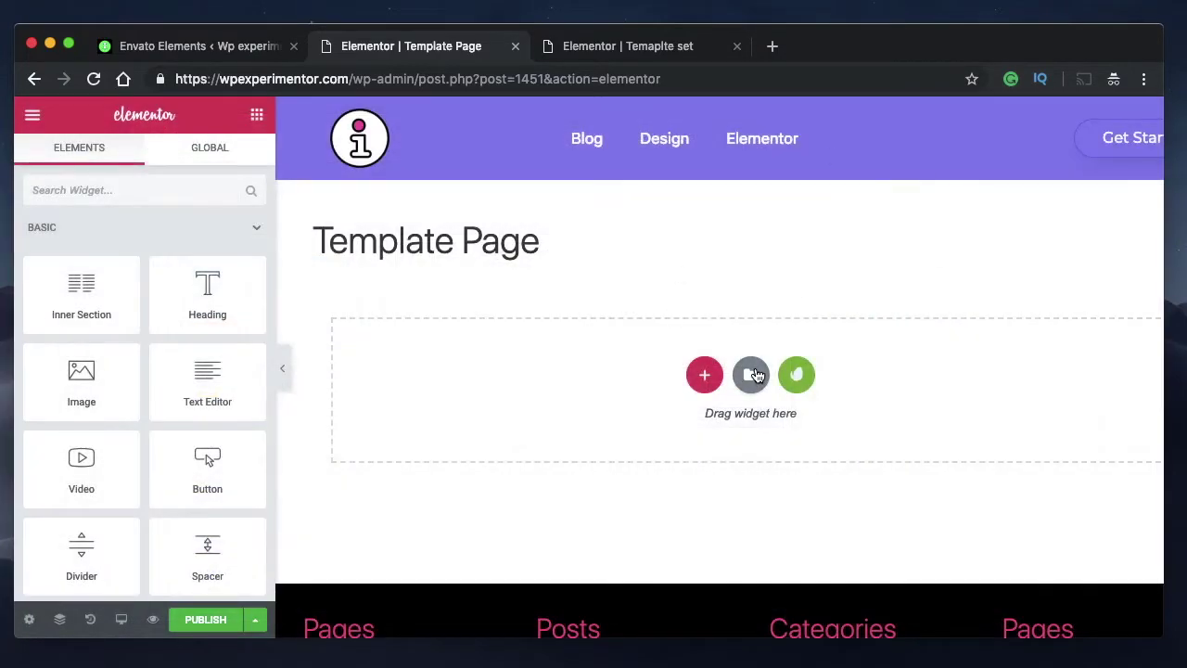
left_click(751, 374)
left_click(632, 443)
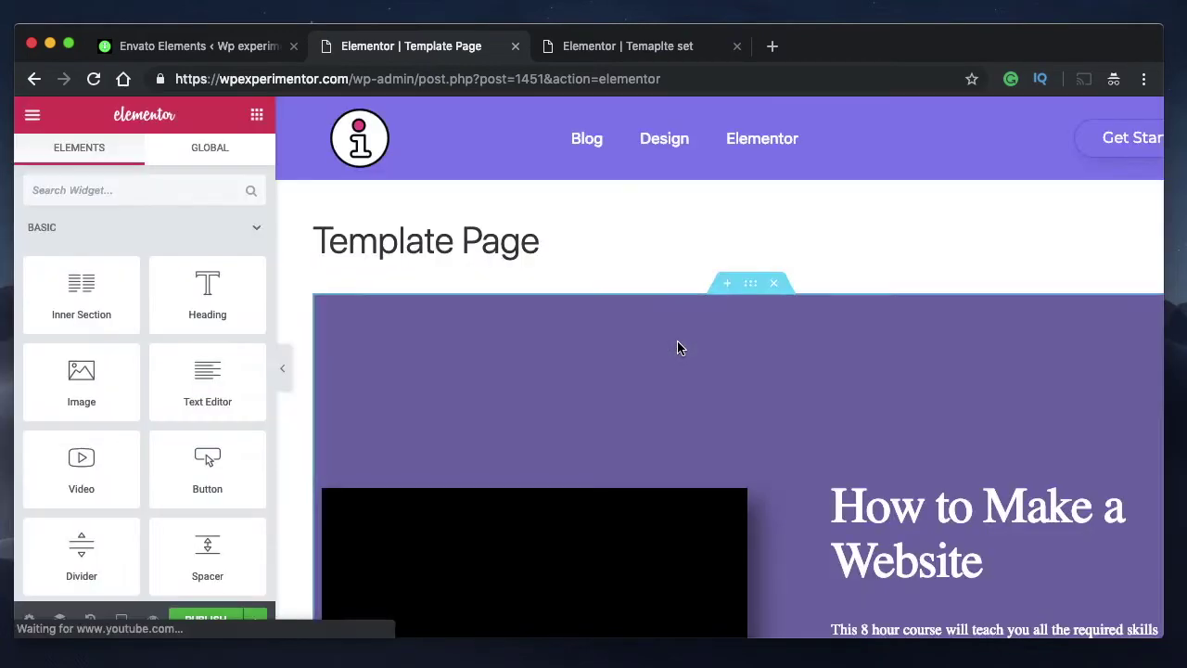
Step: Scroll through the inserted Study layout on the Template Page
scroll(712, 504, "down", 15)
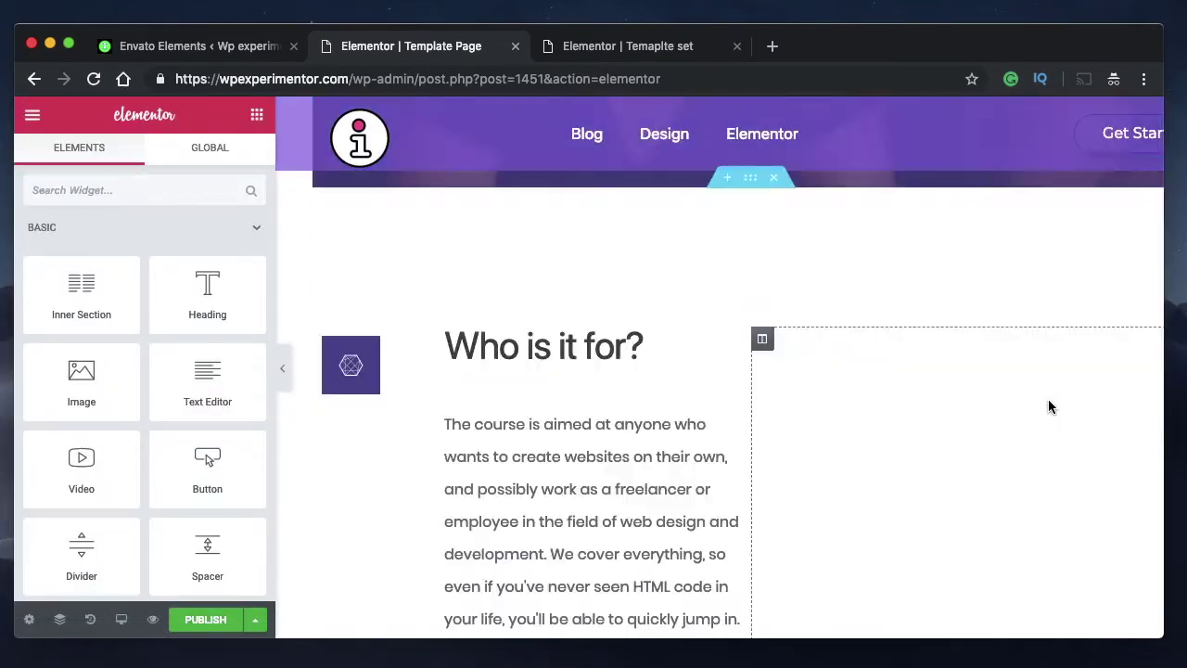
scroll(1050, 400, "up", 3)
scroll(1049, 400, "up", 12)
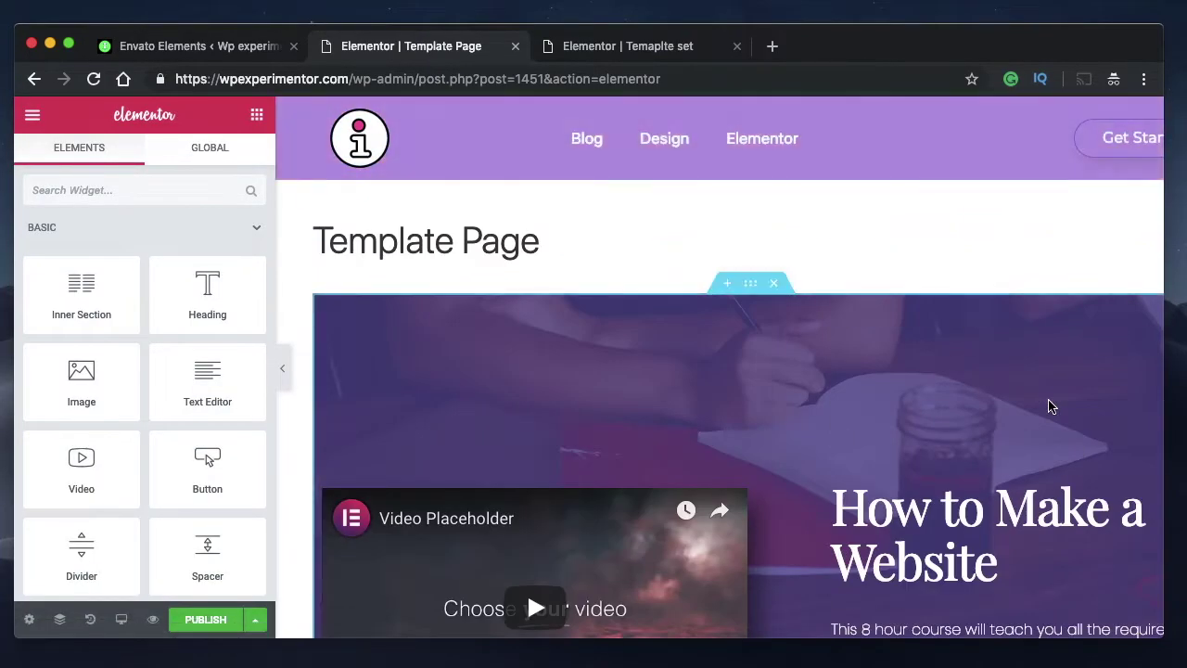
scroll(758, 257, "down", 20)
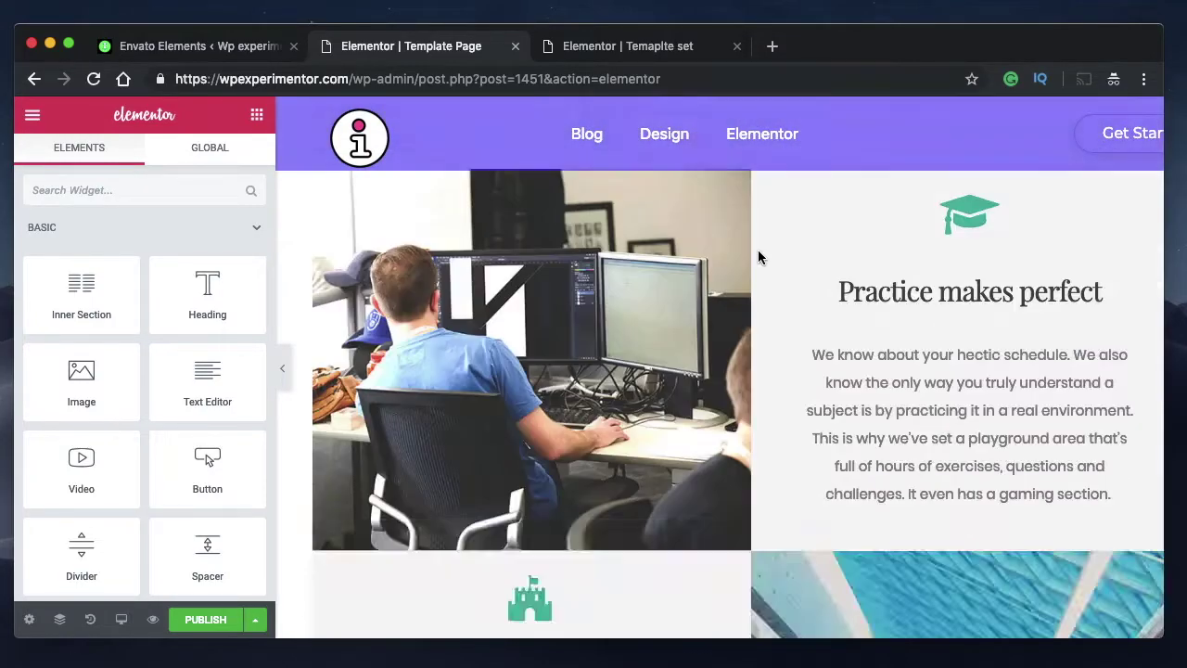
scroll(758, 257, "up", 3)
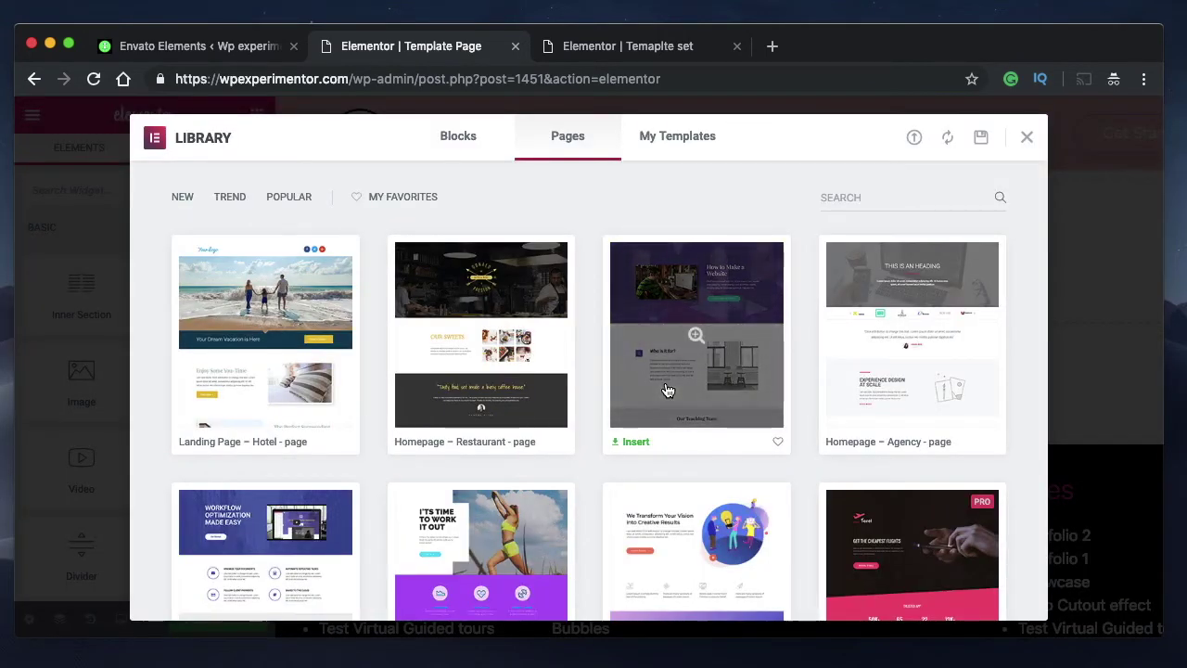
scroll(417, 344, "down", 10)
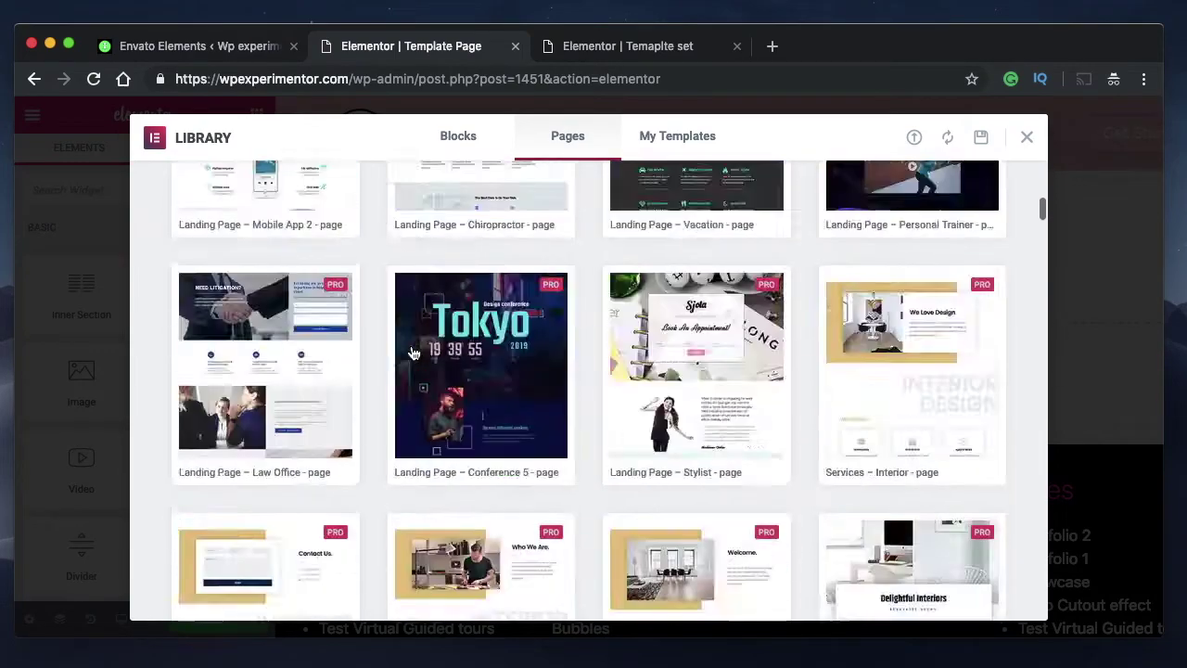
scroll(416, 344, "up", 10)
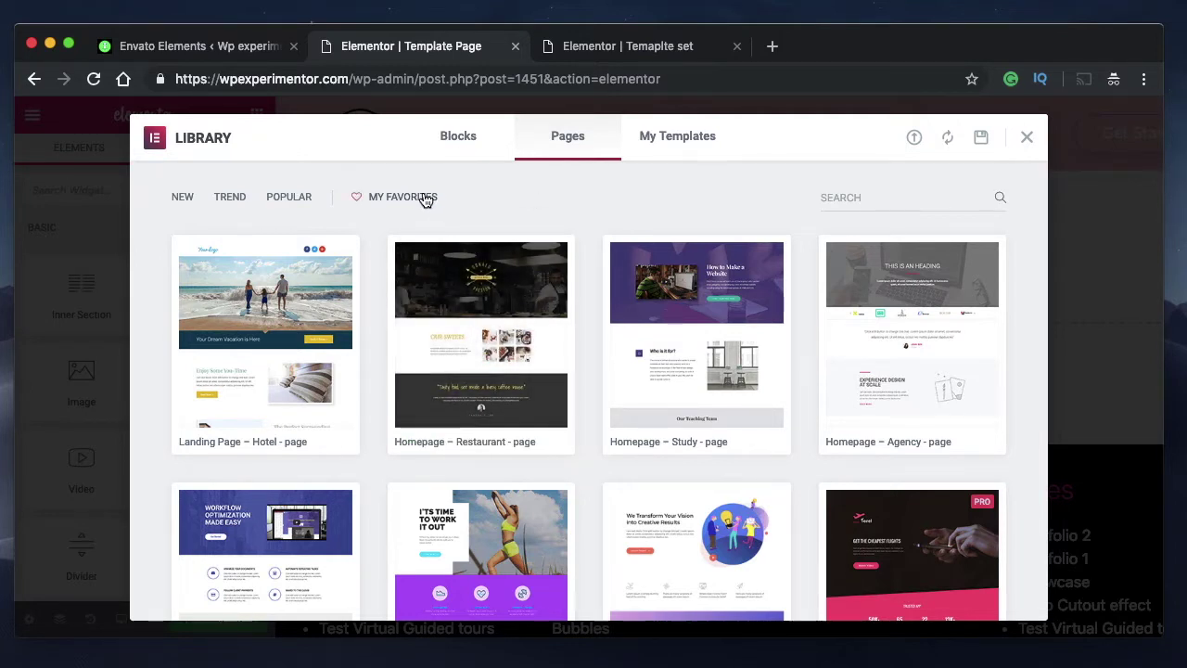
left_click(457, 142)
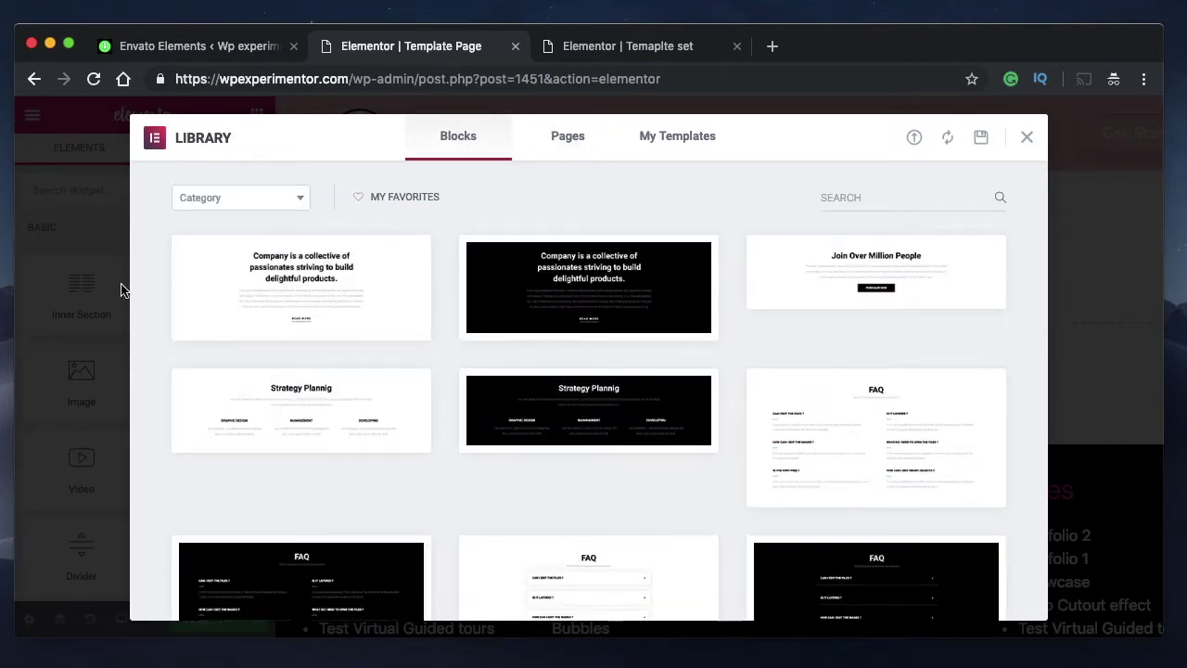
left_click(298, 200)
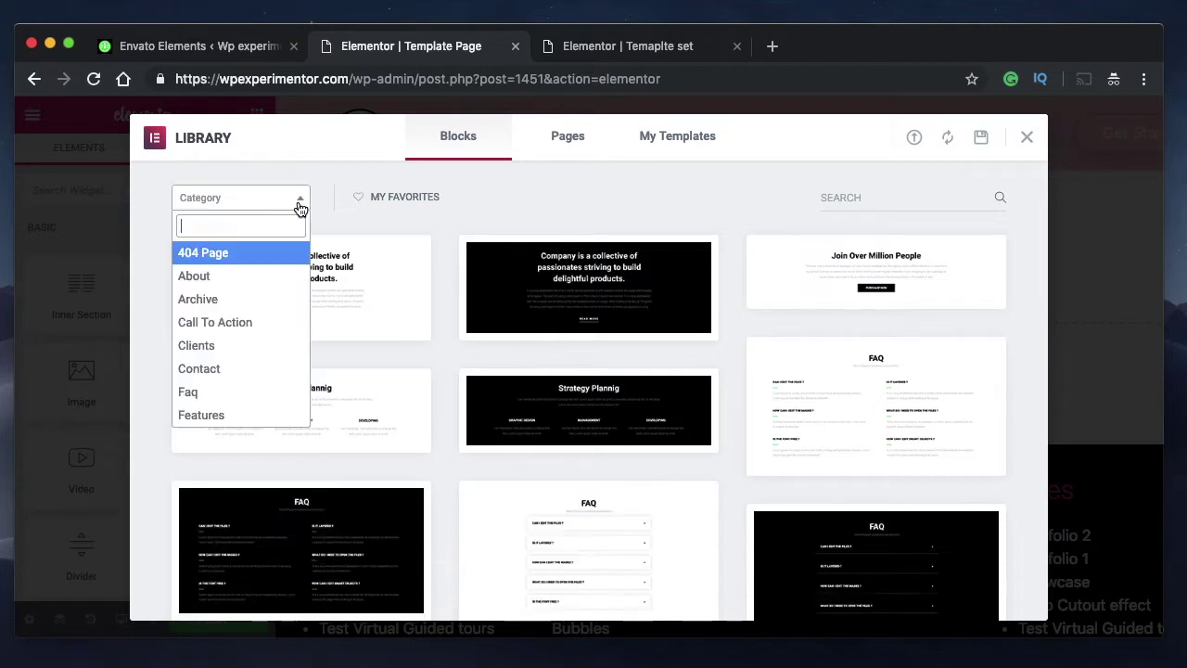
scroll(228, 306, "down", 3)
scroll(226, 305, "up", 3)
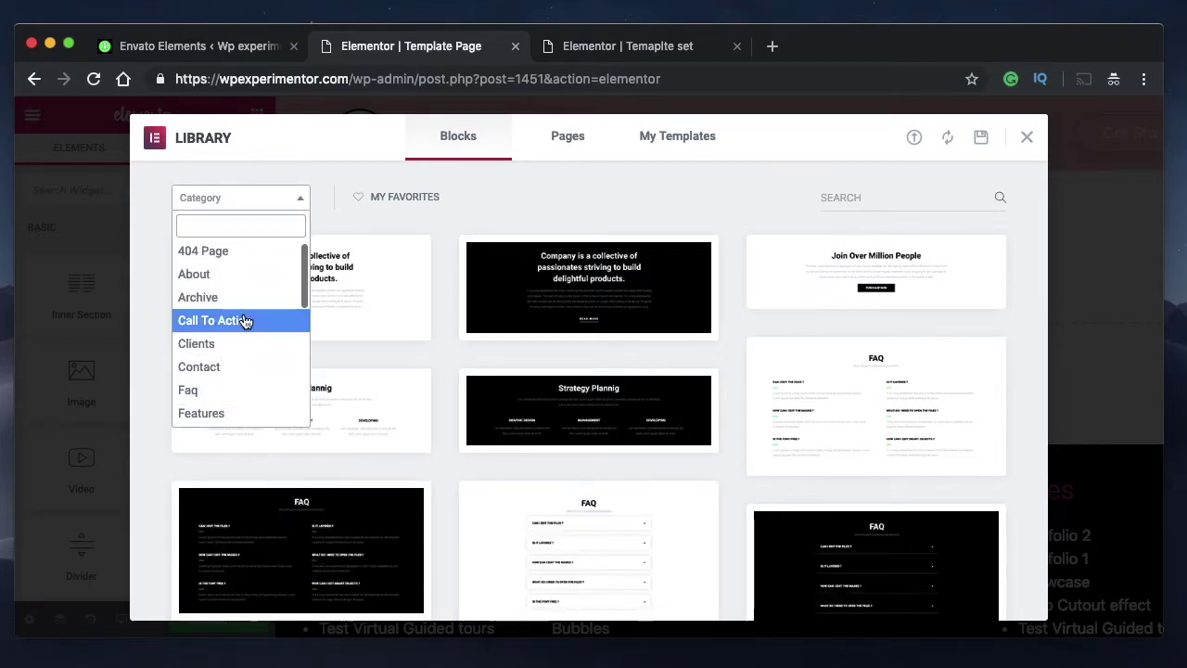
left_click(243, 320)
left_click(306, 198)
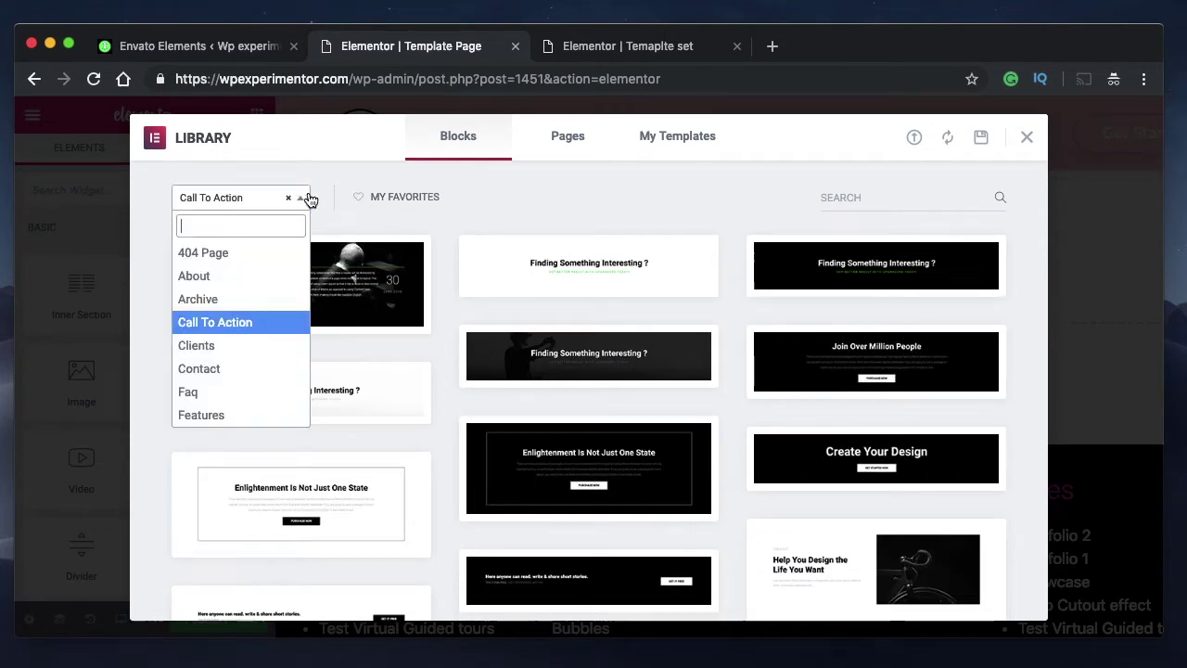
left_click(253, 397)
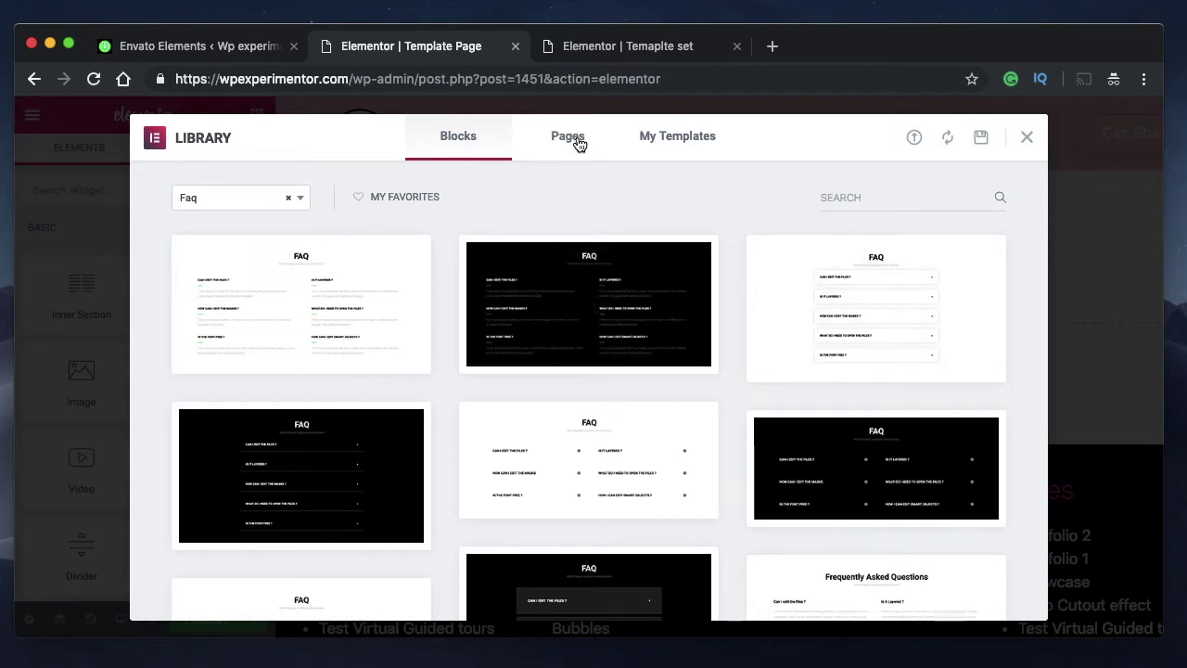
left_click(295, 201)
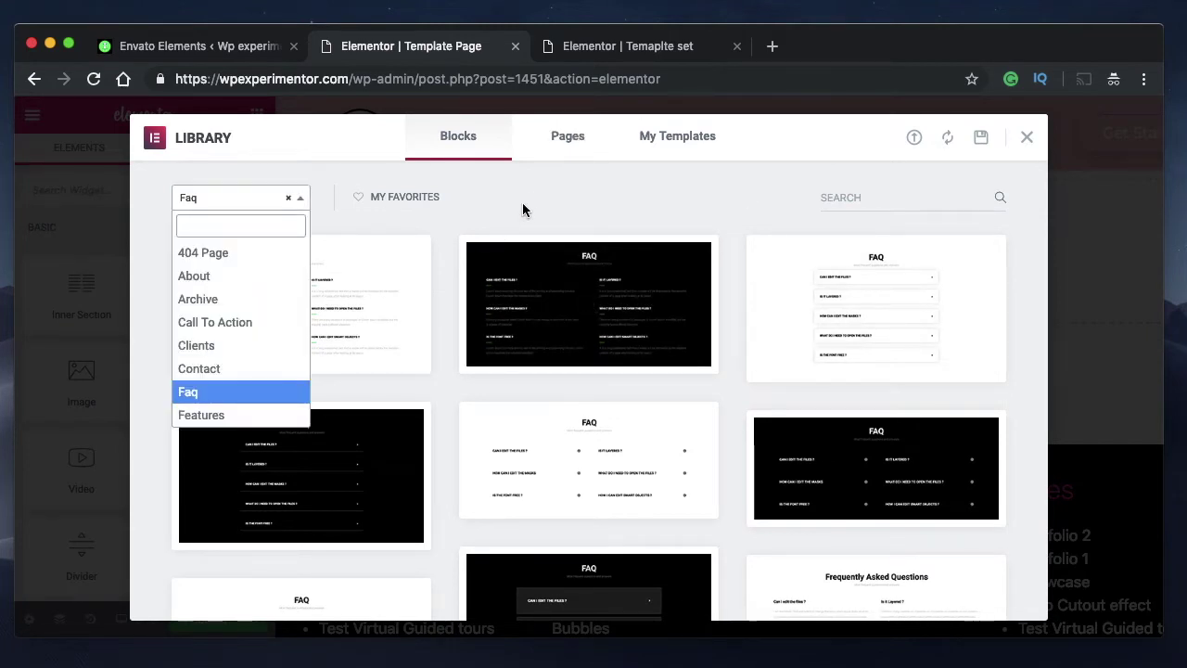
left_click(525, 206)
left_click(302, 198)
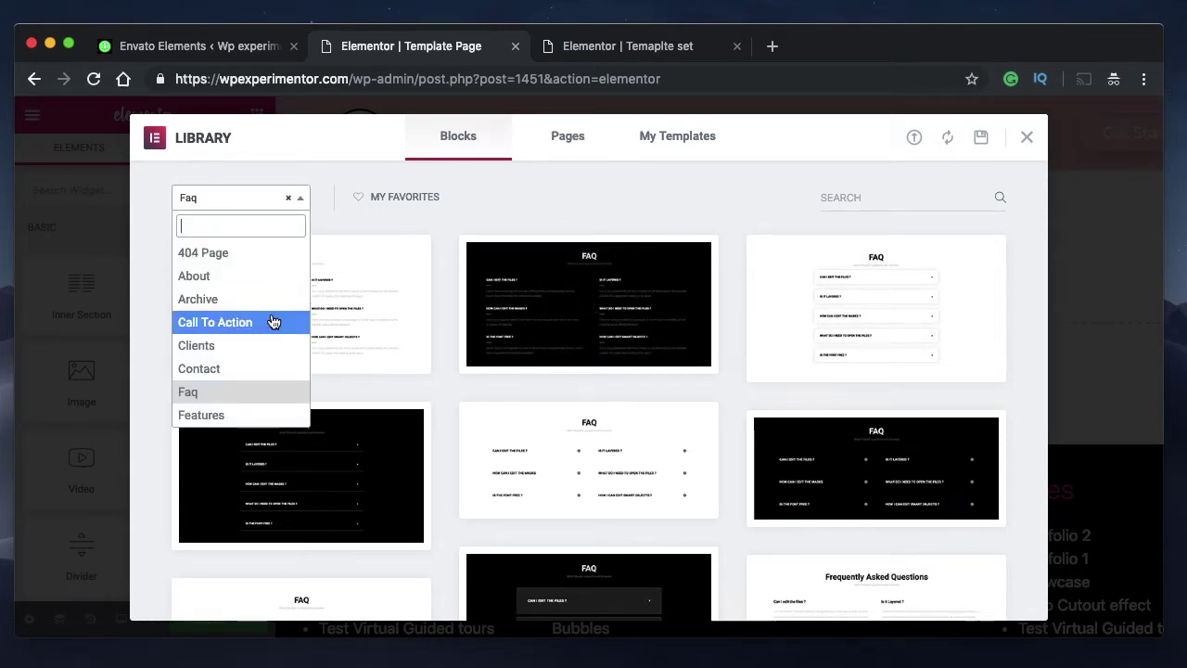
left_click(269, 202)
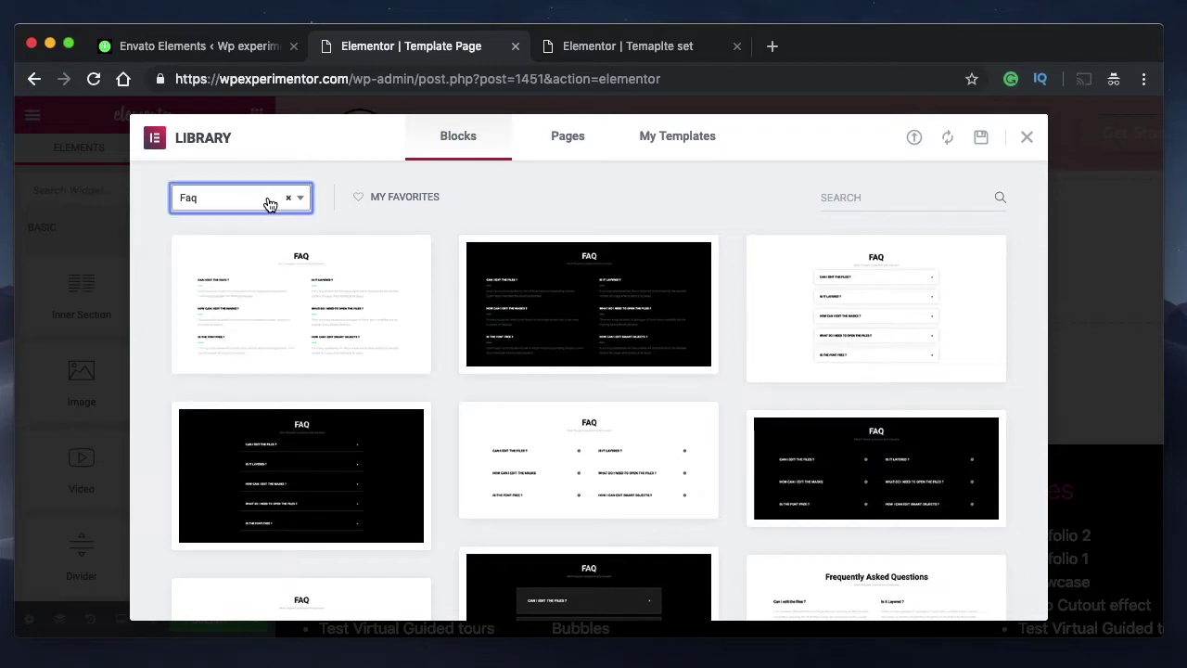
left_click(289, 200)
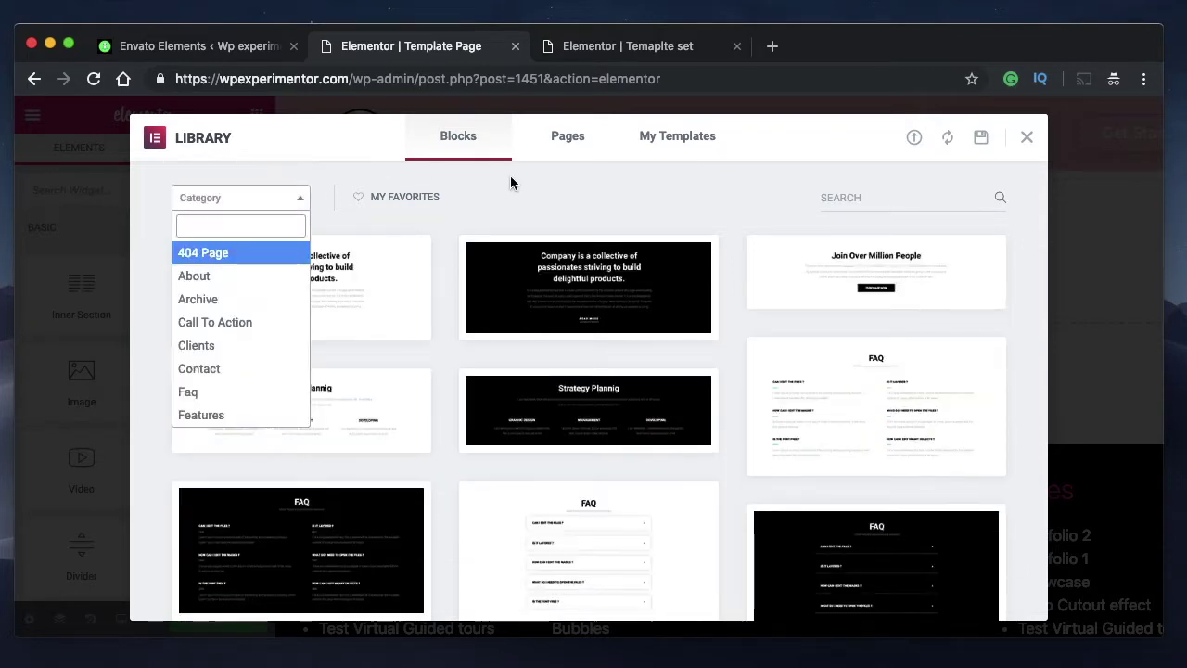
left_click(514, 195)
left_click(573, 138)
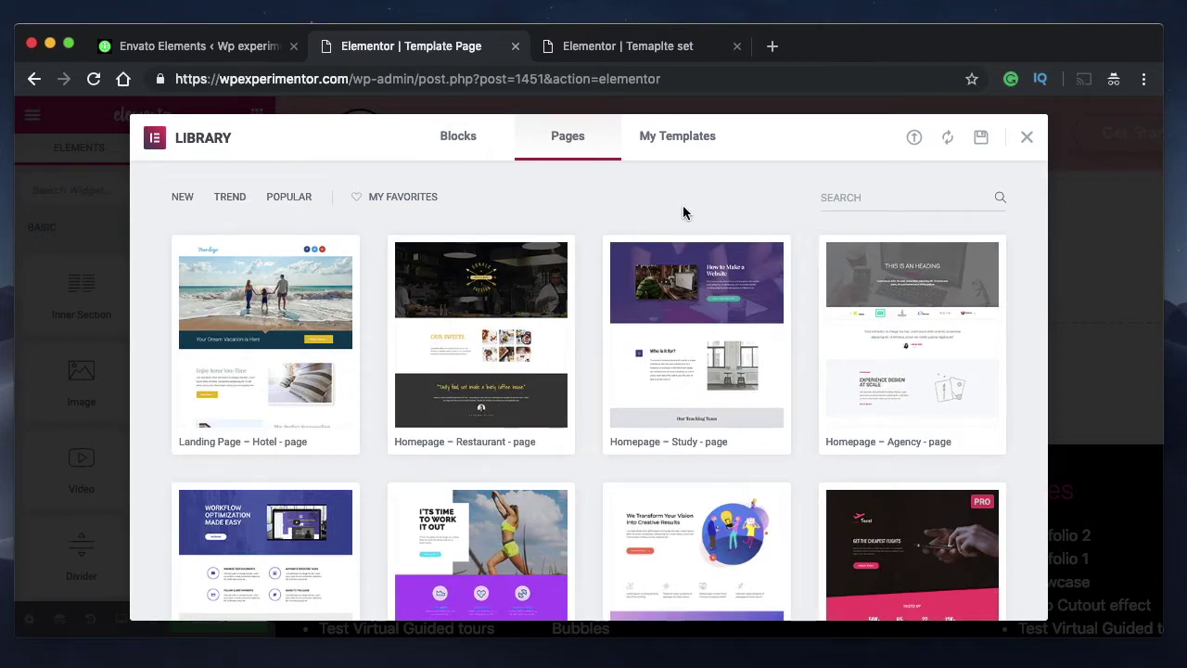
Step: List My Templates in the Library, sync the library, then close it
left_click(688, 148)
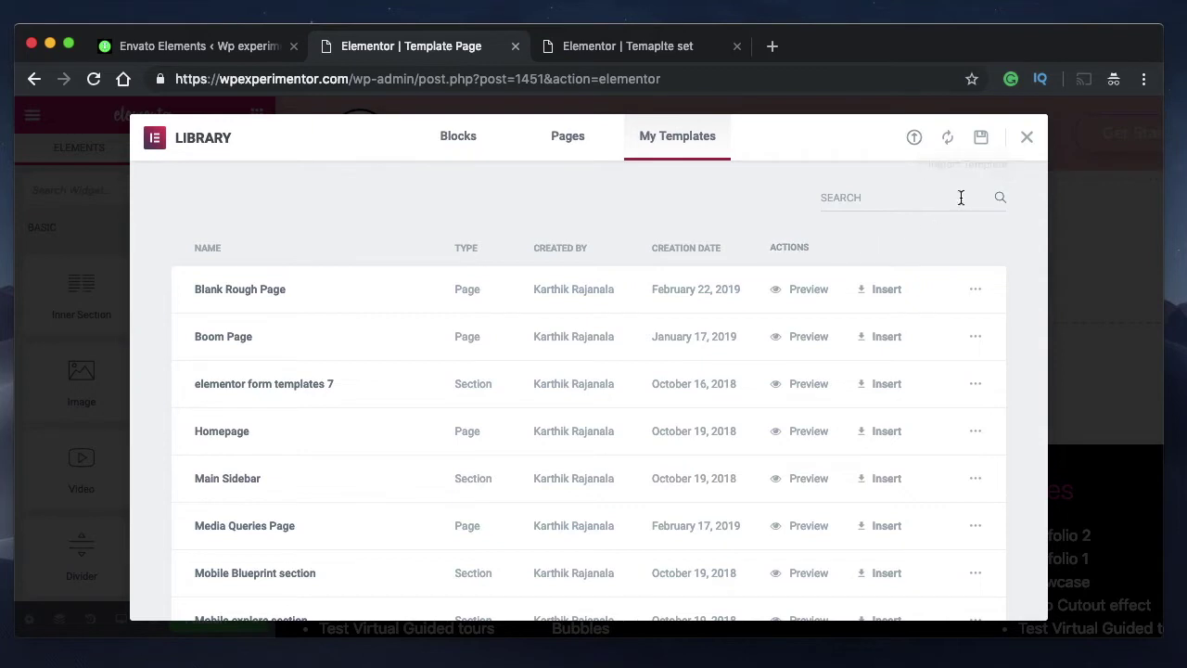
left_click(949, 141)
left_click(1027, 144)
Step: Scroll the Template Page down toward the contact block and back up
scroll(593, 314, "down", 10)
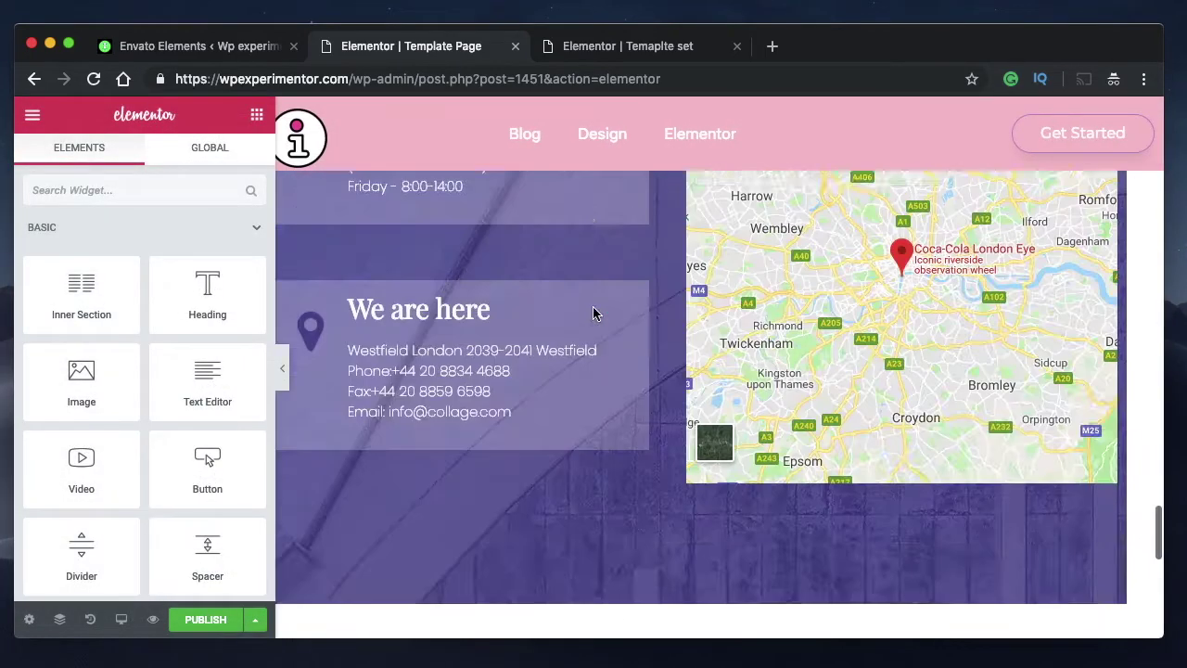
scroll(593, 314, "up", 10)
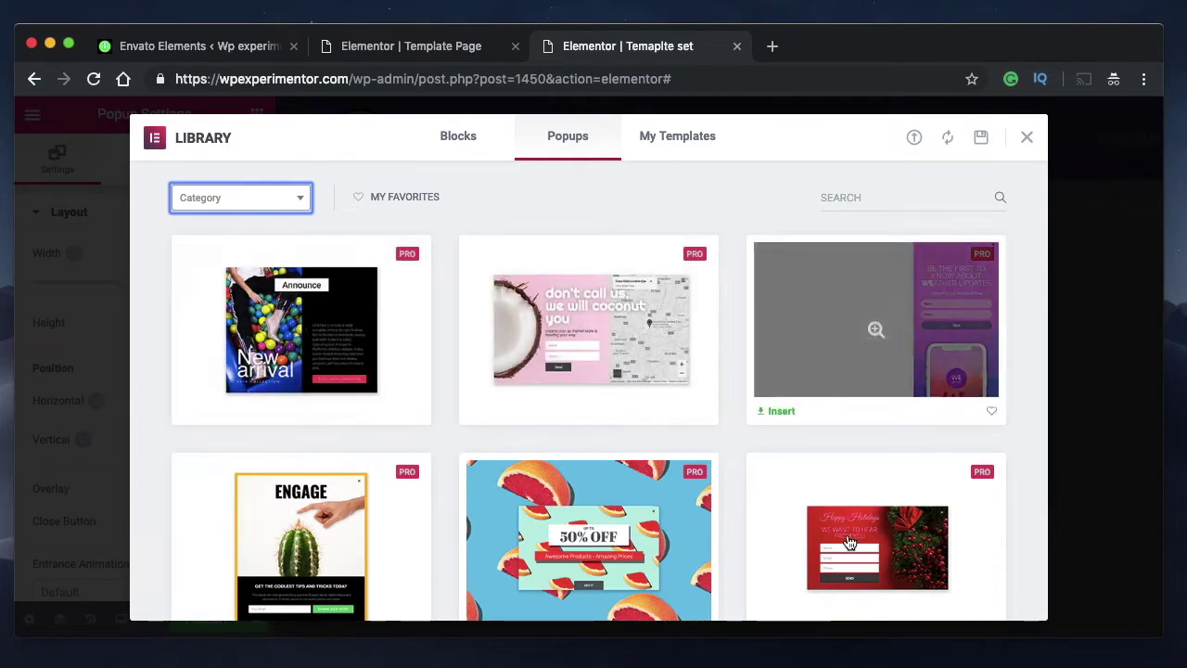
Step: Close the Library modal and the Temaplte set popup editor tab
scroll(723, 416, "down", 10)
scroll(723, 417, "down", 10)
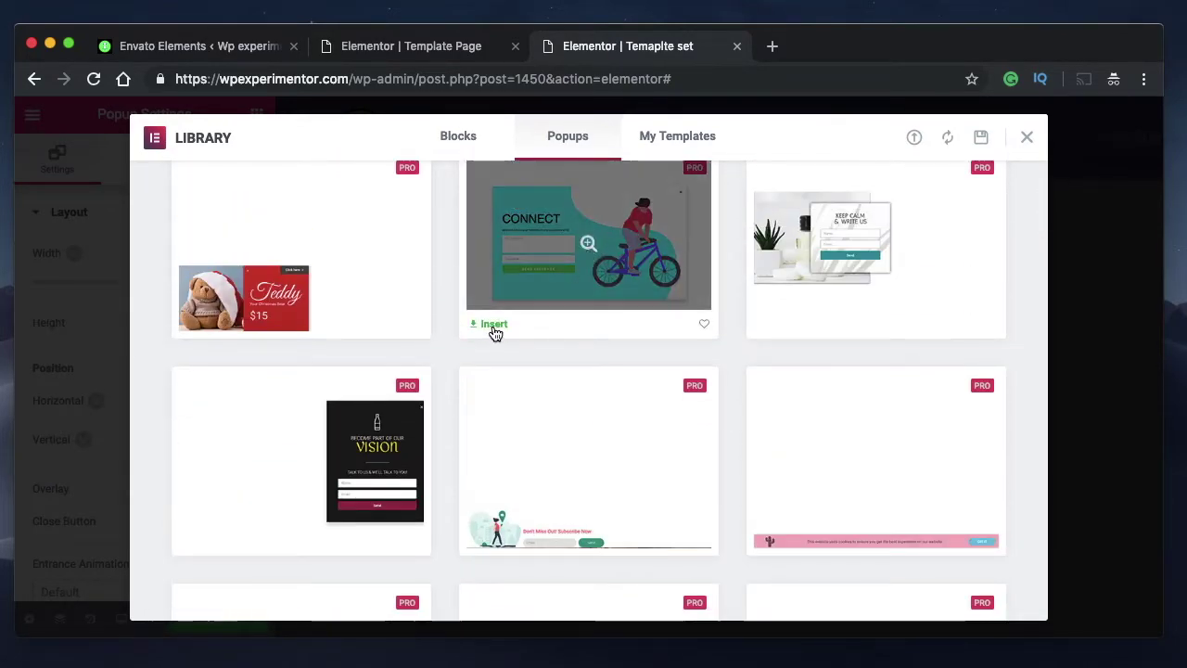
left_click(1028, 138)
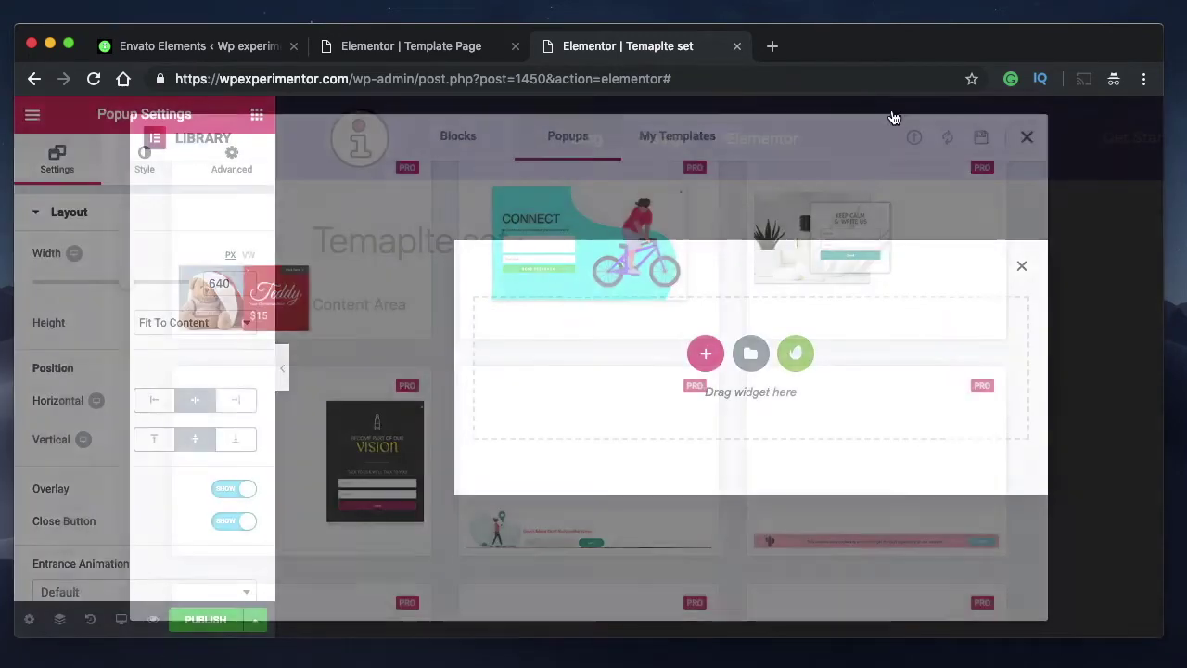
left_click(737, 46)
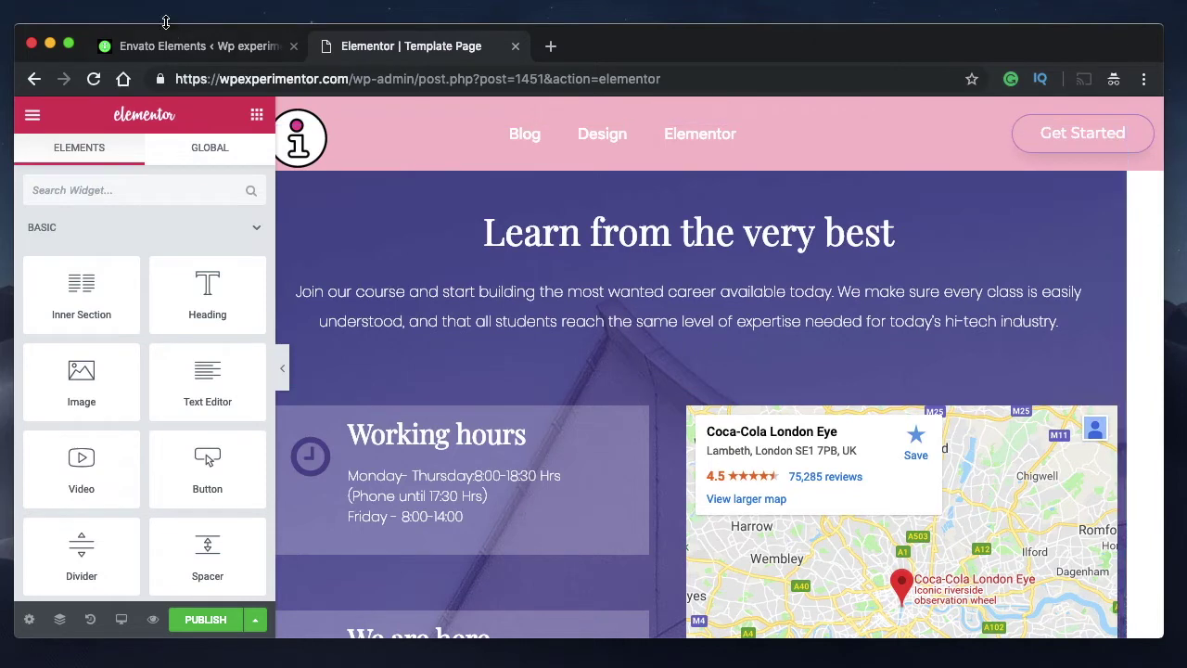
Step: Check the Envato Elements tab, then return to the Template Page editor
left_click(173, 49)
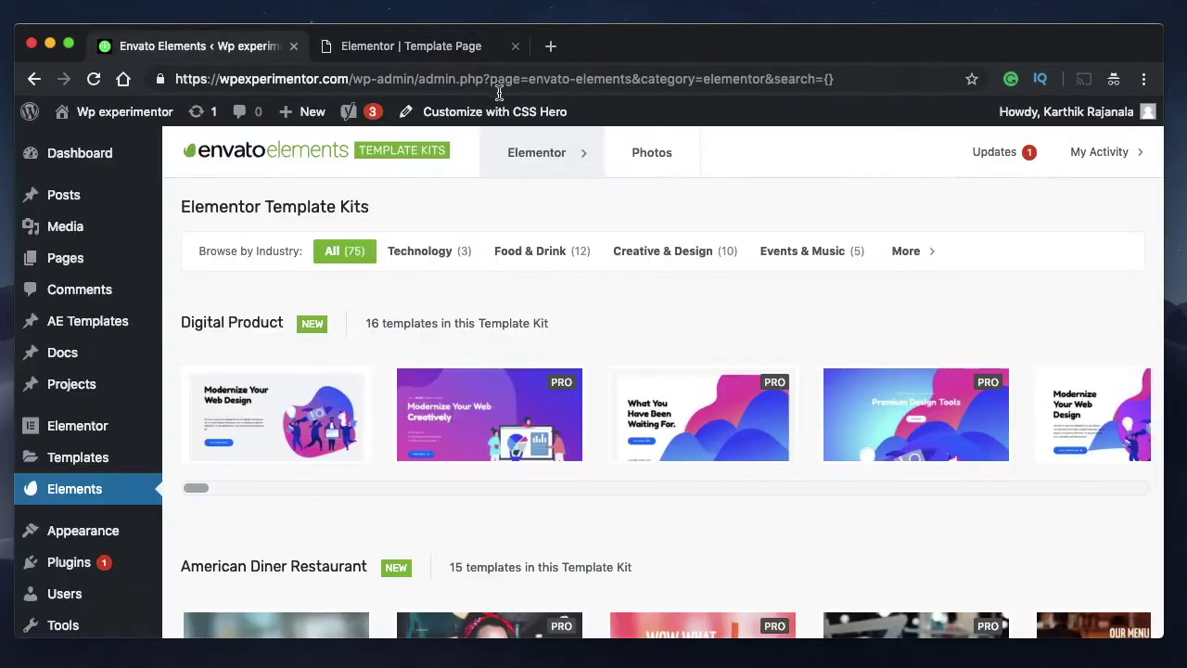
left_click(423, 52)
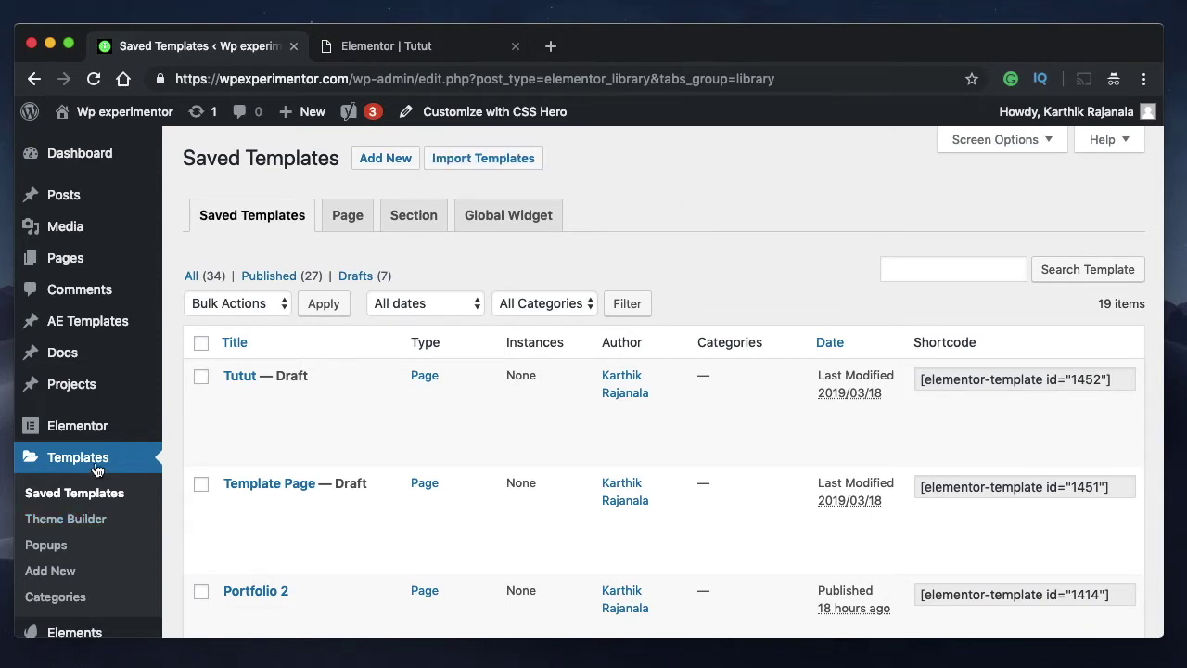
left_click(424, 54)
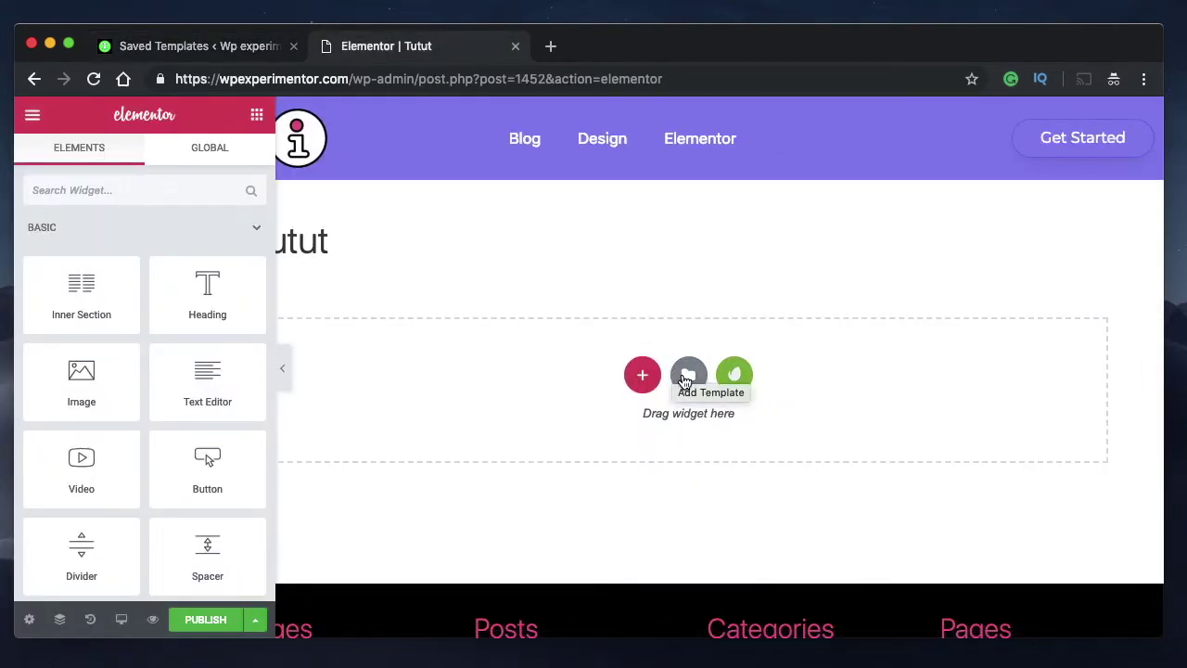
left_click(686, 375)
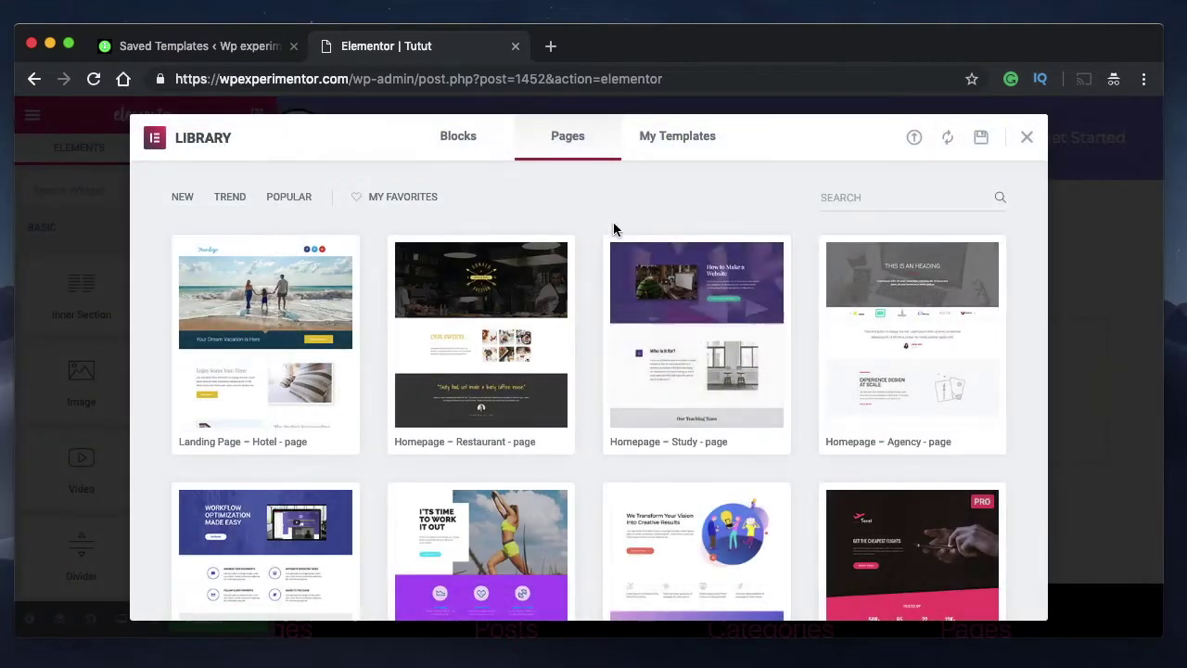
left_click(915, 138)
left_click(607, 538)
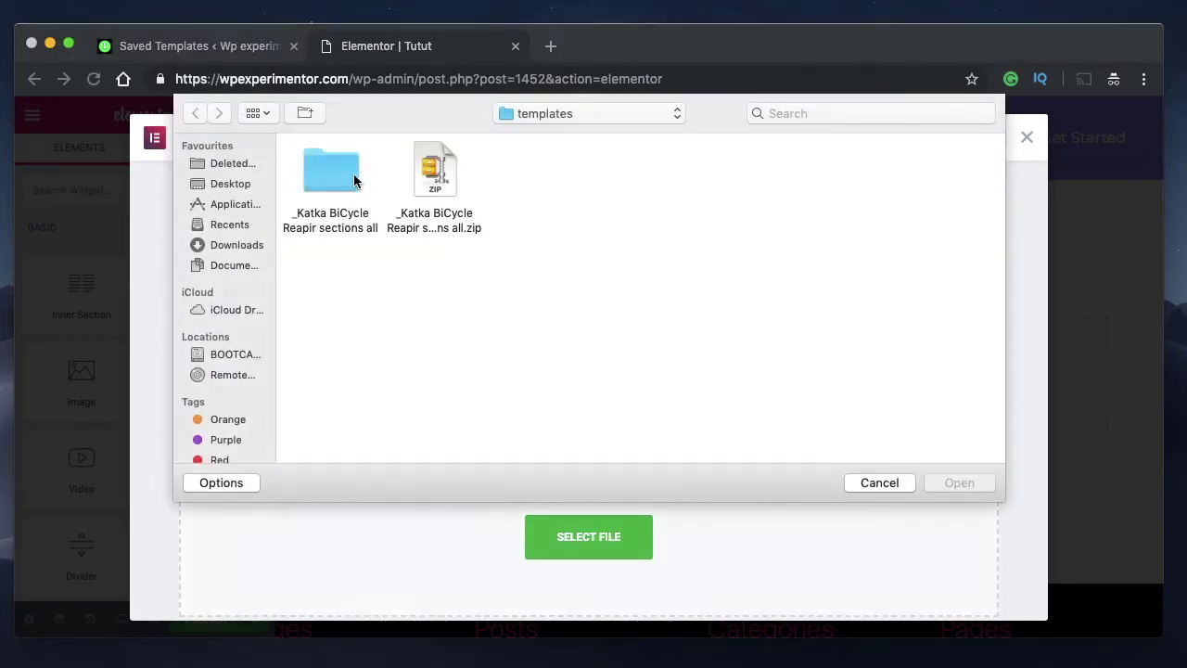
left_click(445, 187)
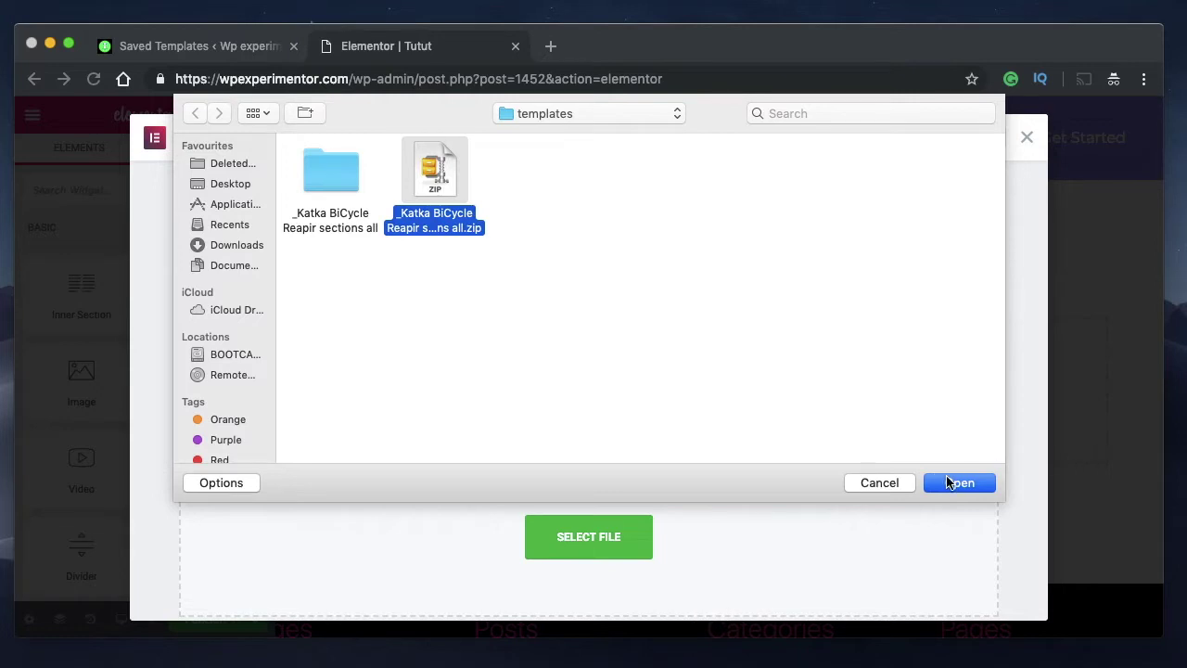
left_click(890, 482)
left_click(1027, 139)
left_click(180, 38)
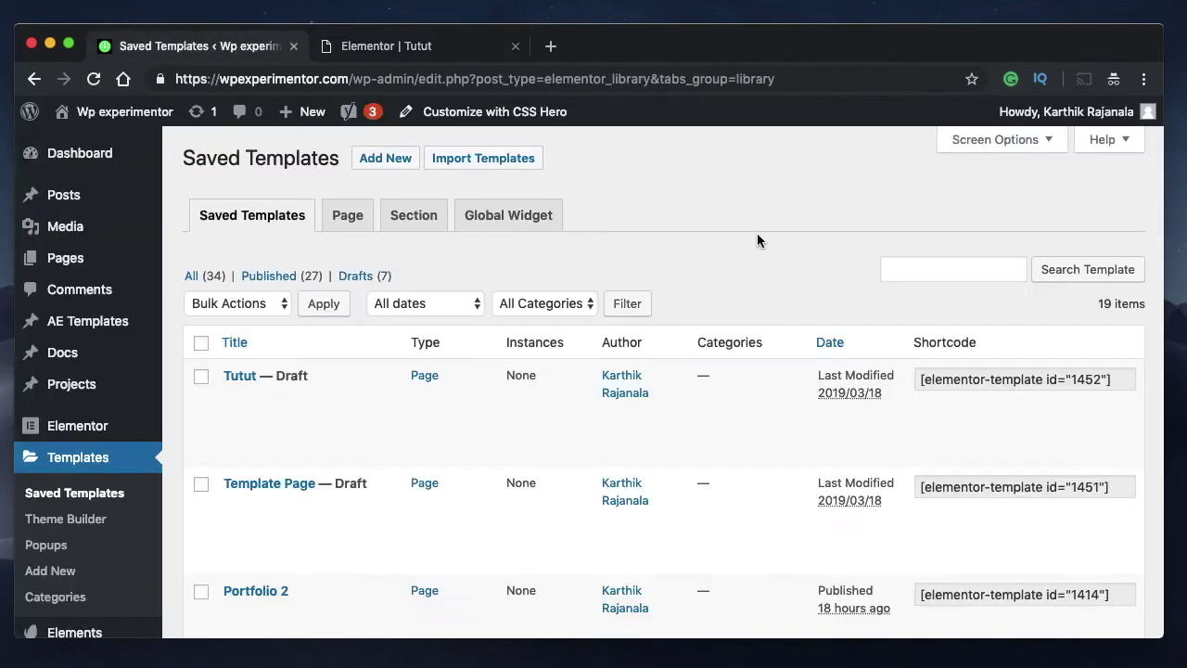
Step: Import the Katka BiCycle Reapir Contact section JSON from the sections folder
left_click(510, 161)
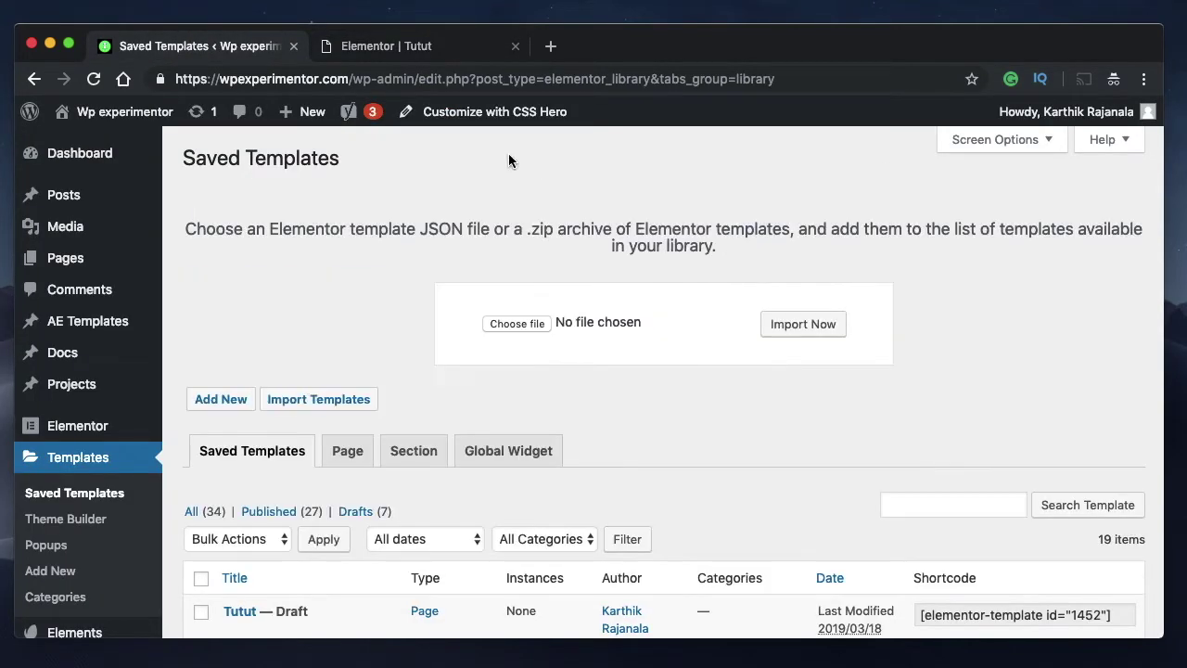
left_click(519, 323)
double_click(335, 186)
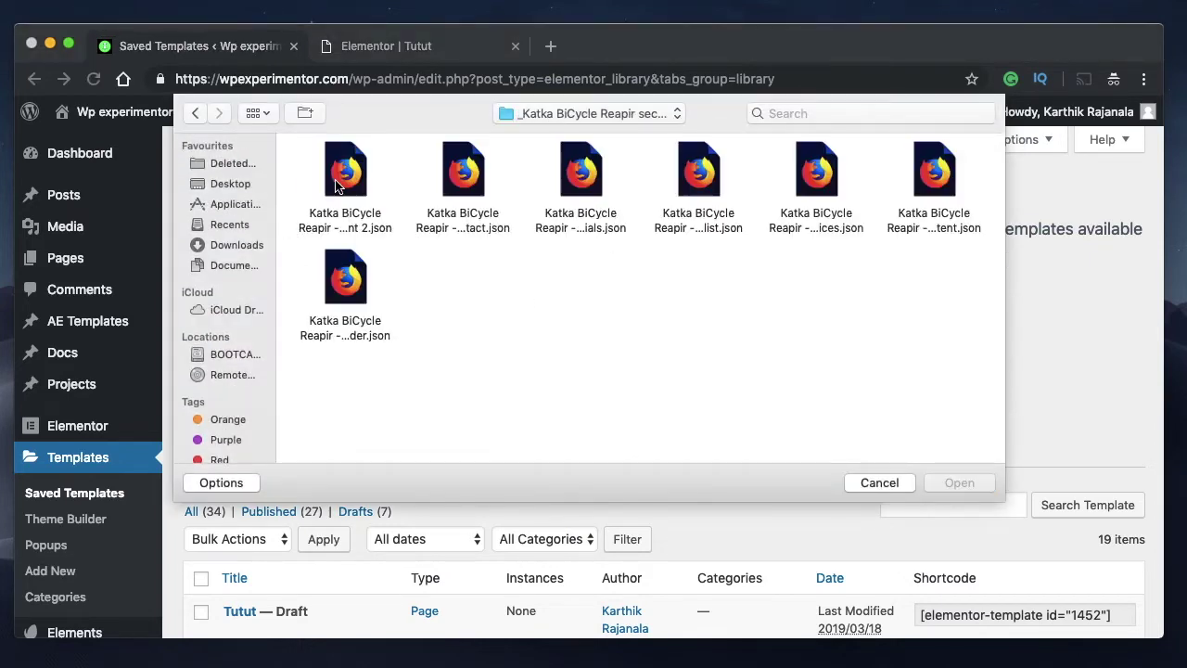
left_click(466, 191)
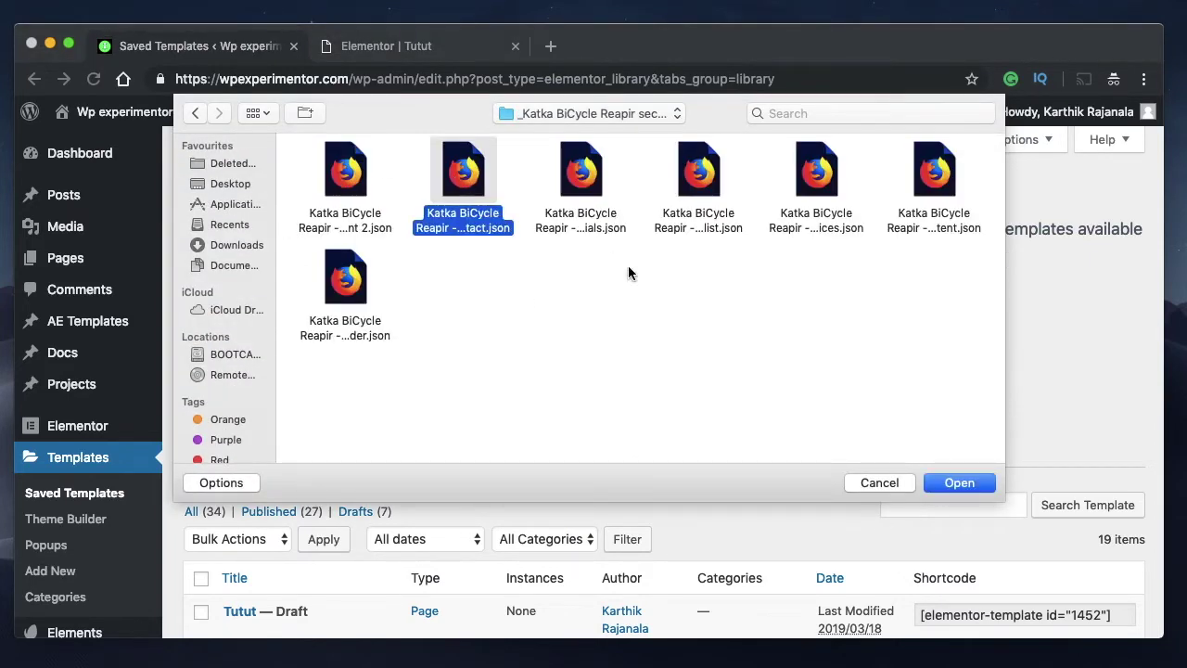
left_click(951, 486)
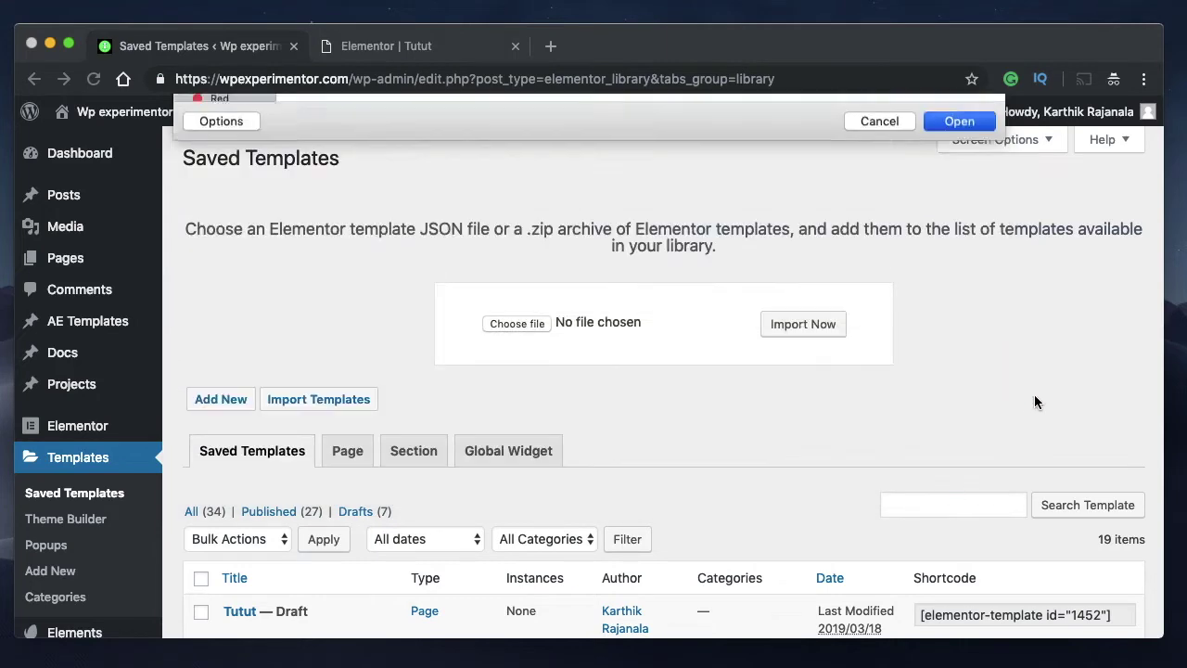
left_click(837, 326)
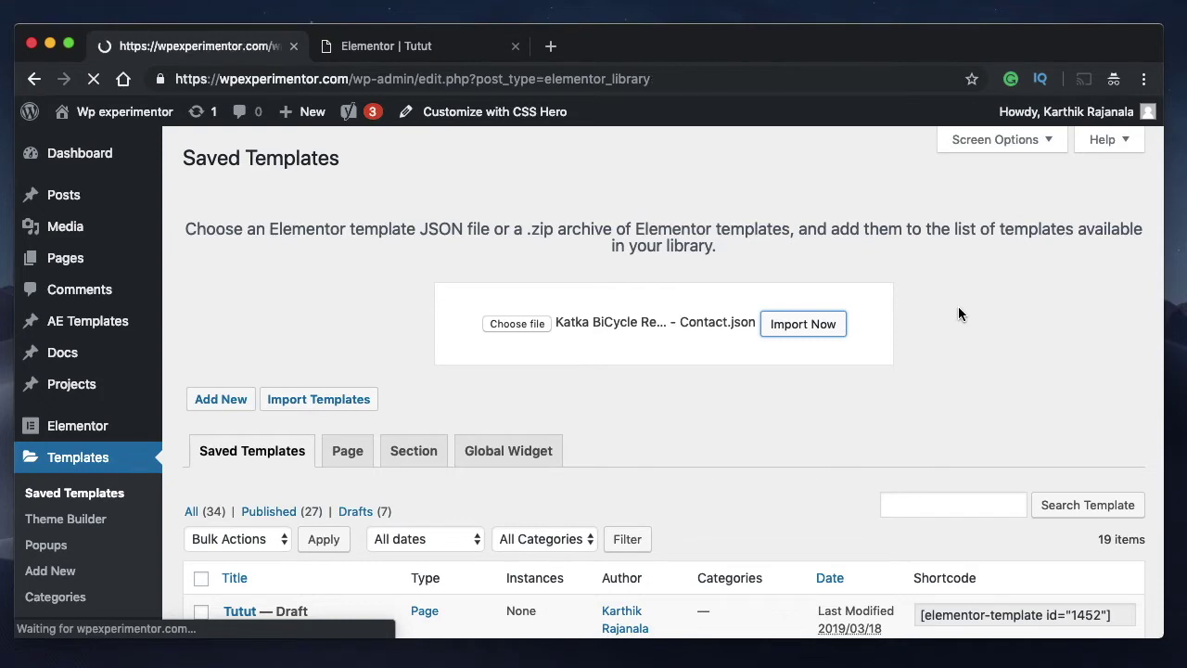
Step: Review the updated My Templates list and briefly visit the Tutut editor tab
scroll(573, 430, "down", 2)
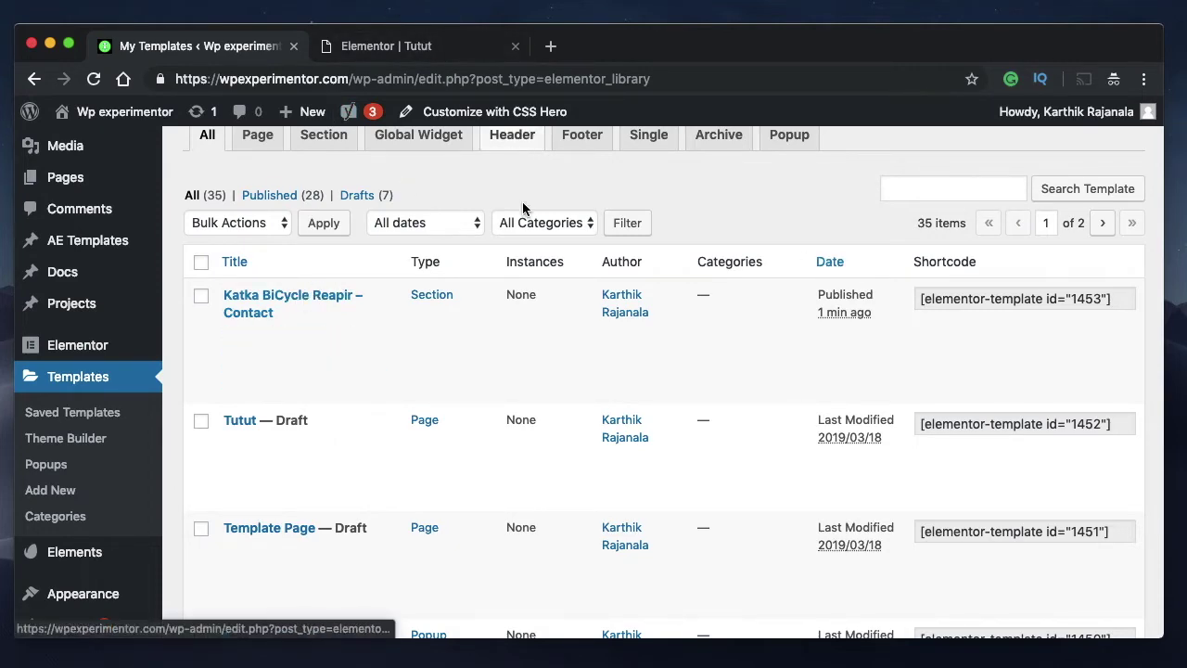
scroll(522, 218, "up", 2)
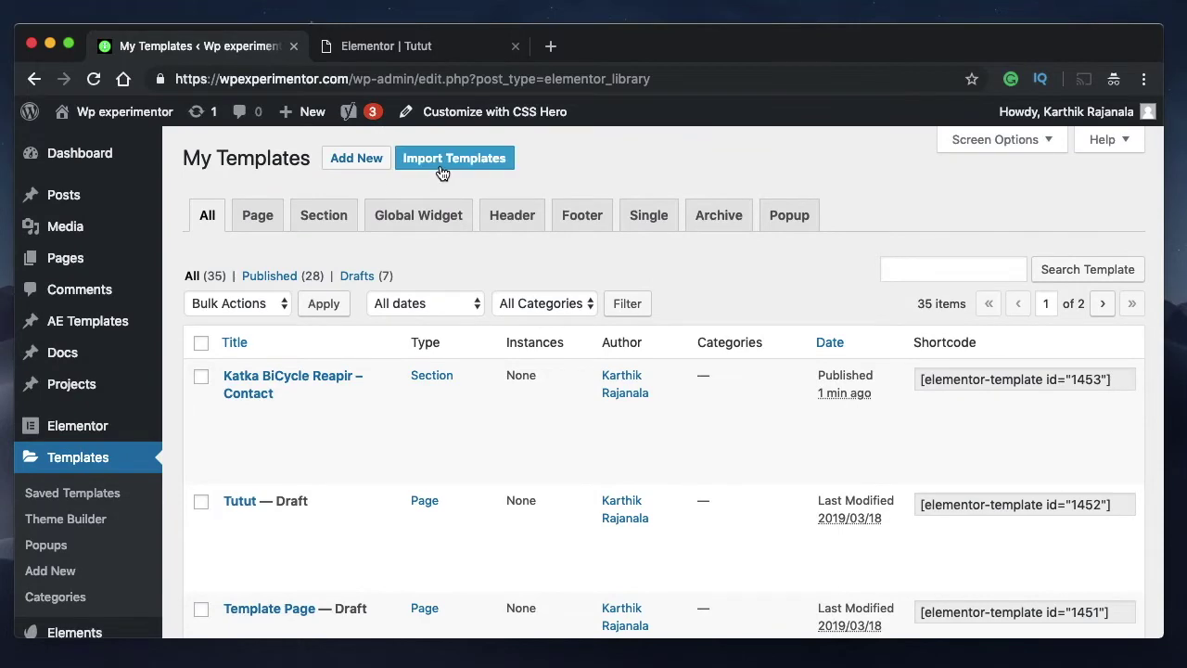
left_click(429, 56)
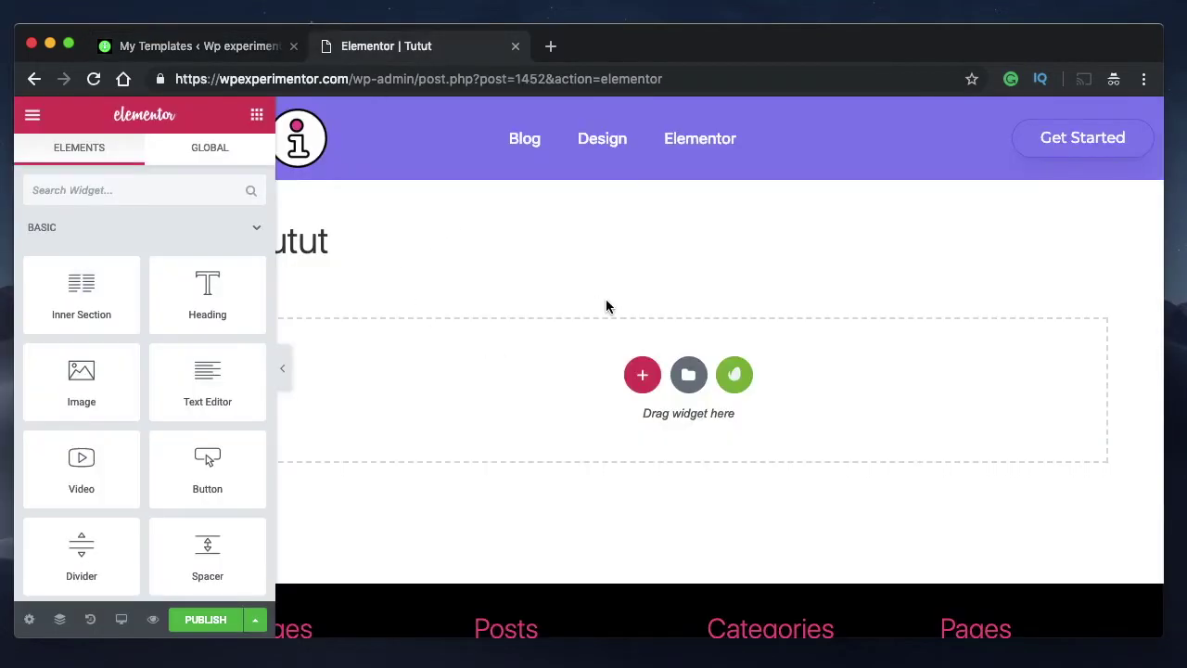
left_click(200, 45)
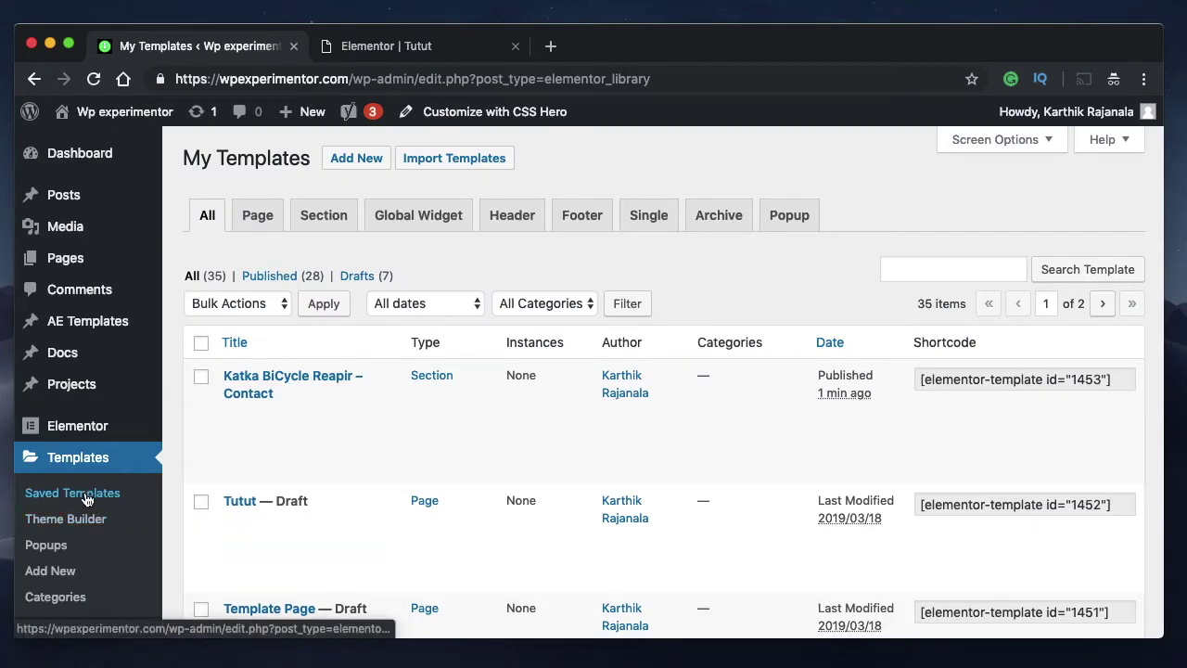
Step: Browse Saved Templates, Theme Builder and Popups, ending back on Saved Templates
scroll(132, 337, "down", 1)
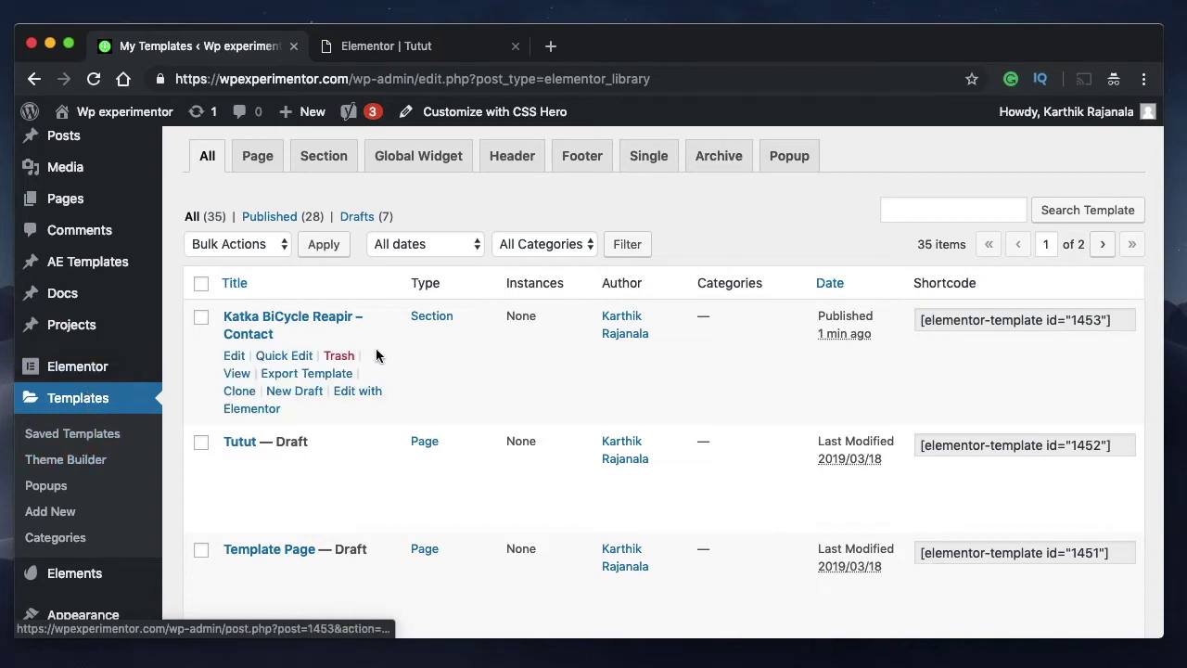
scroll(379, 355, "up", 2)
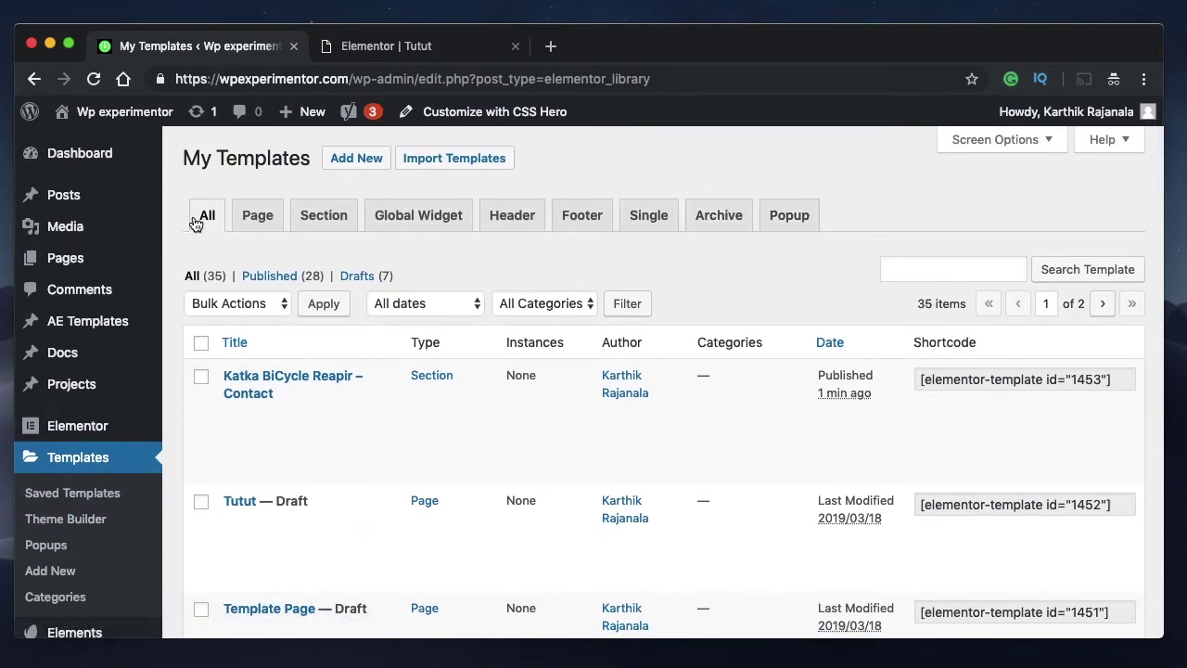
left_click(105, 490)
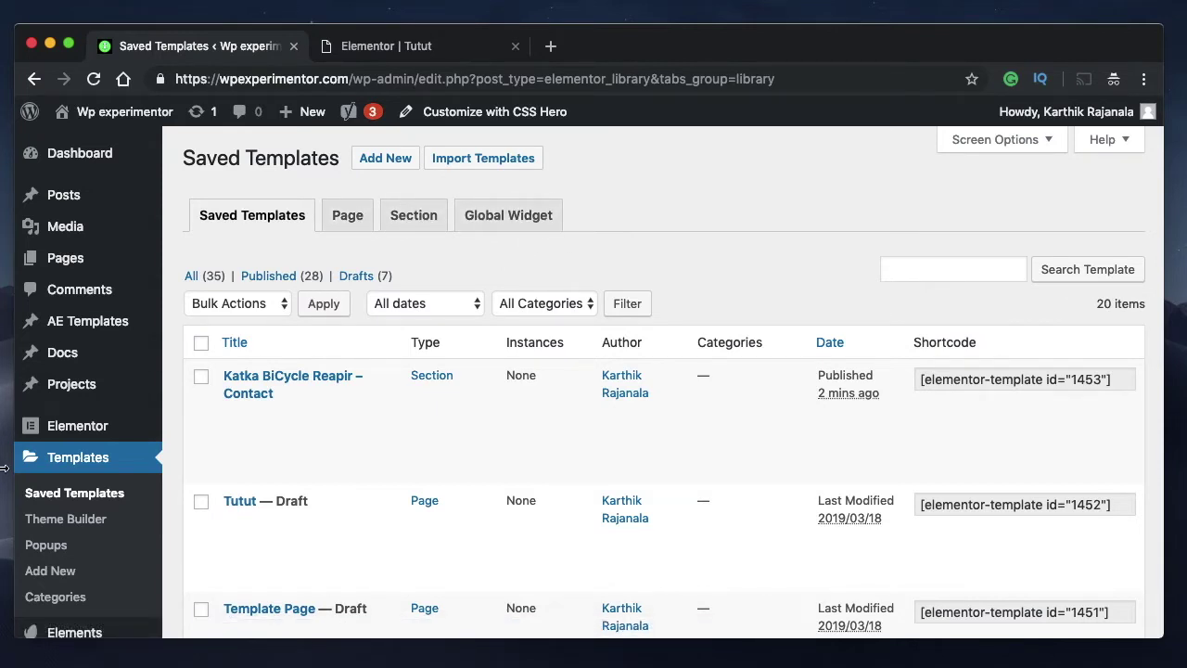
left_click(82, 527)
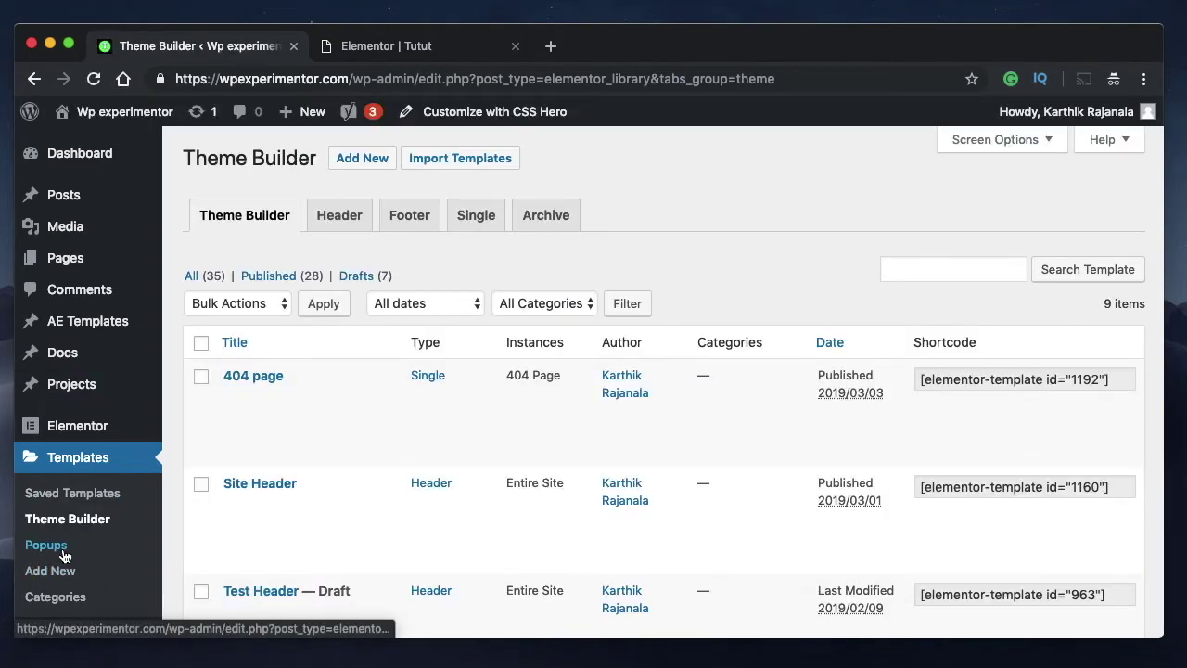
left_click(58, 548)
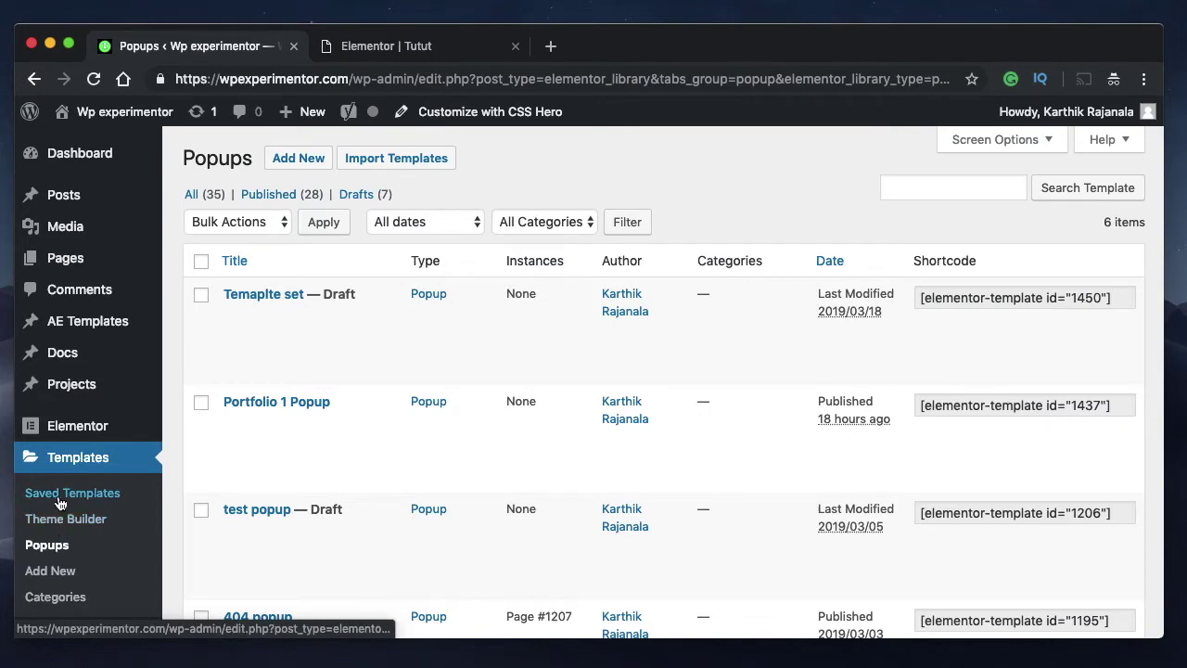
left_click(82, 460)
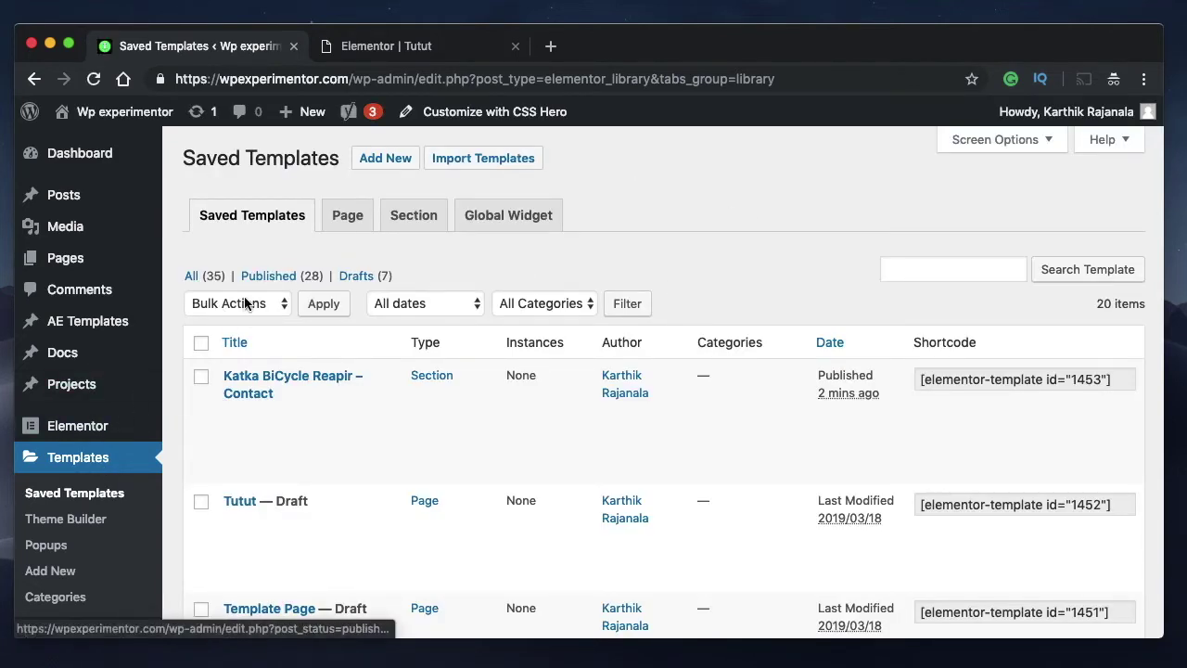
Step: Filter to page templates, sort them by title and by date, then show all templates
left_click(348, 217)
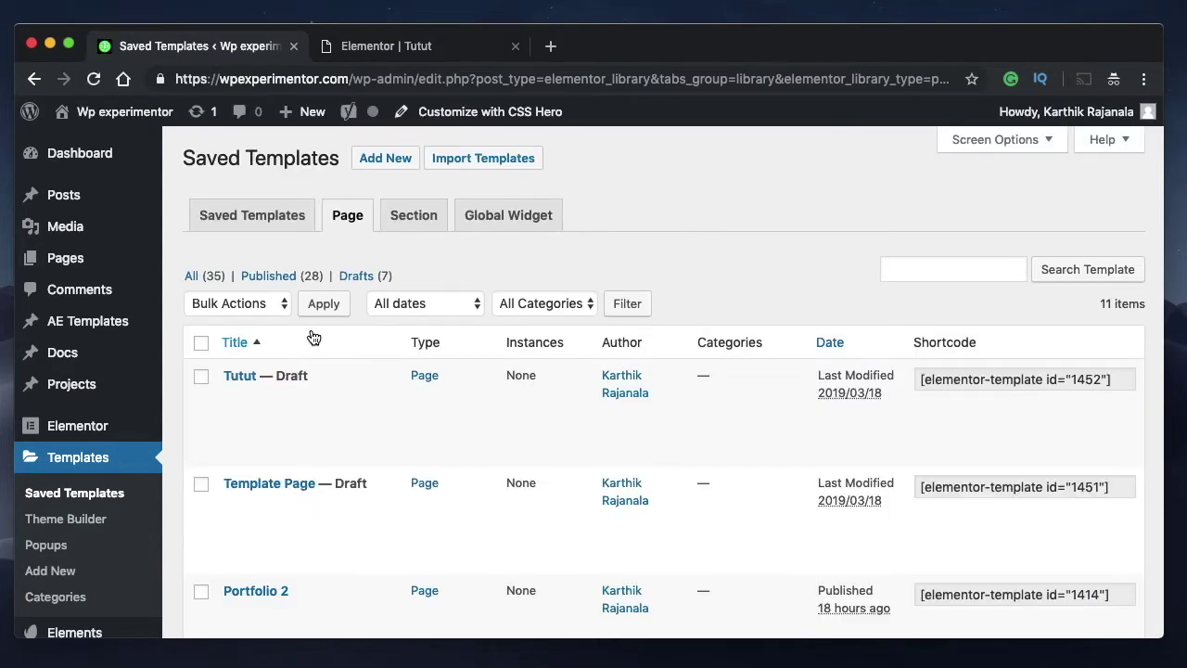
left_click(256, 349)
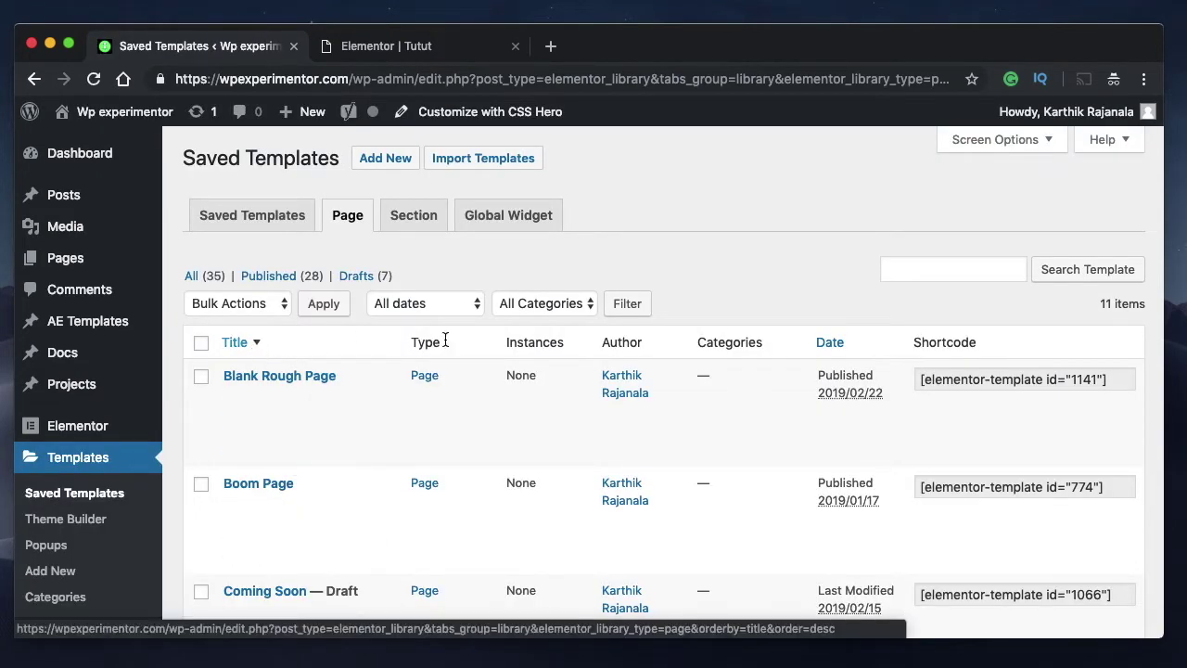
left_click(852, 345)
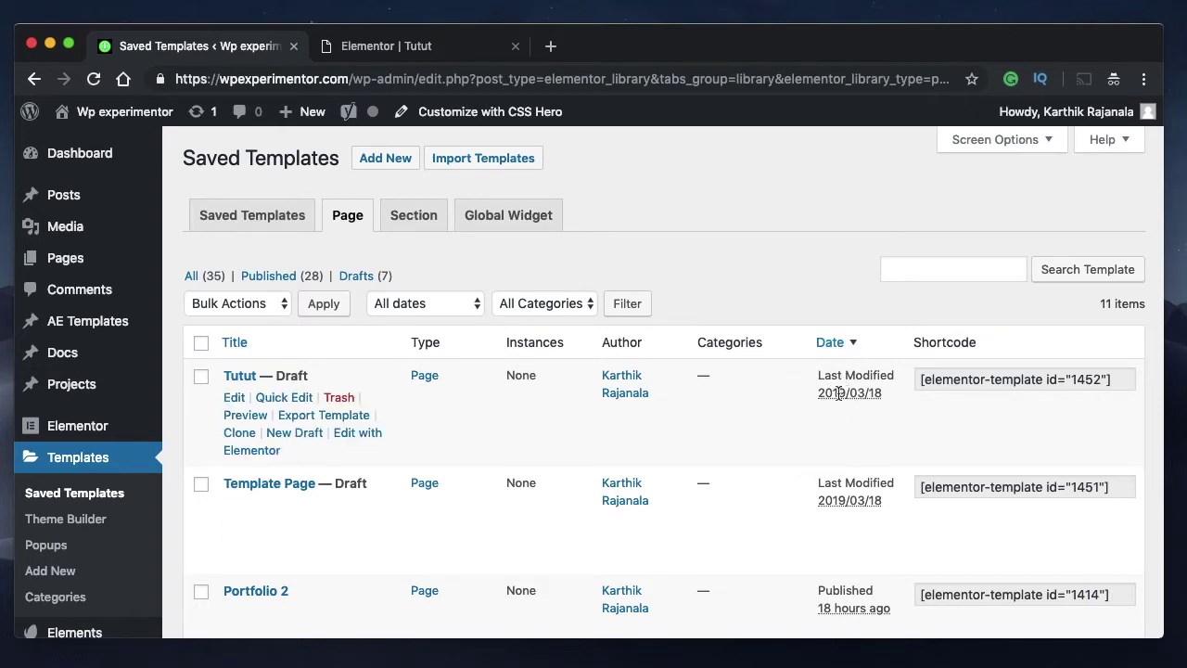
left_click(252, 215)
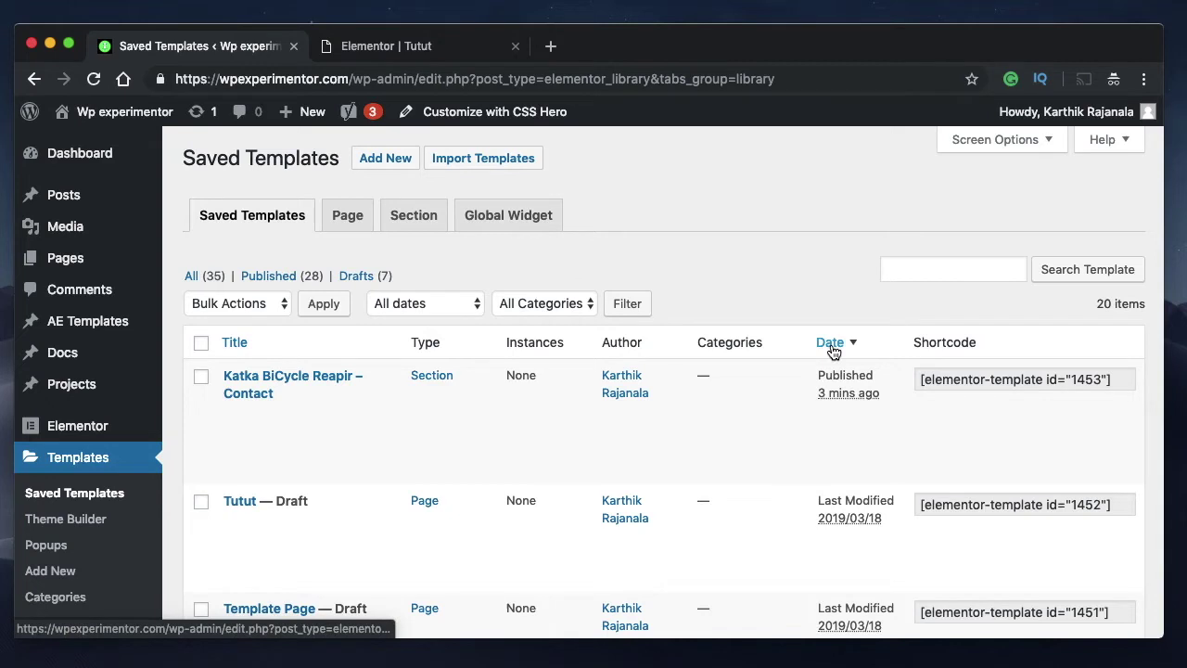
Step: Try the March 2019 date and client1 category filters, then reset both to All
left_click(412, 305)
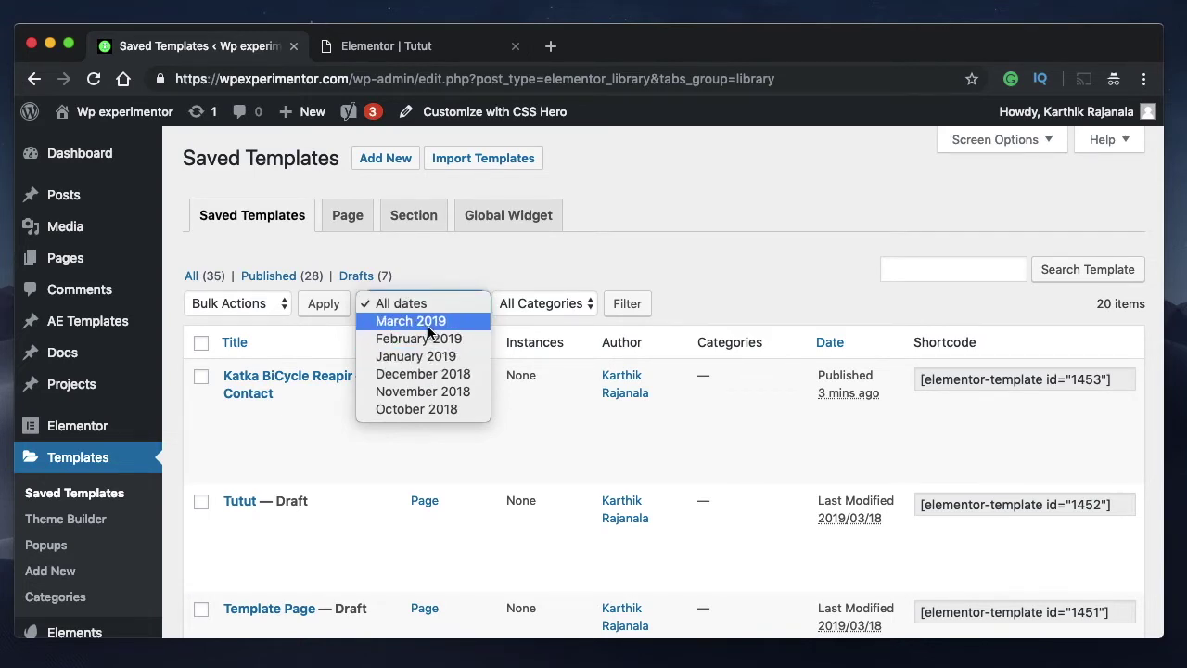
left_click(425, 323)
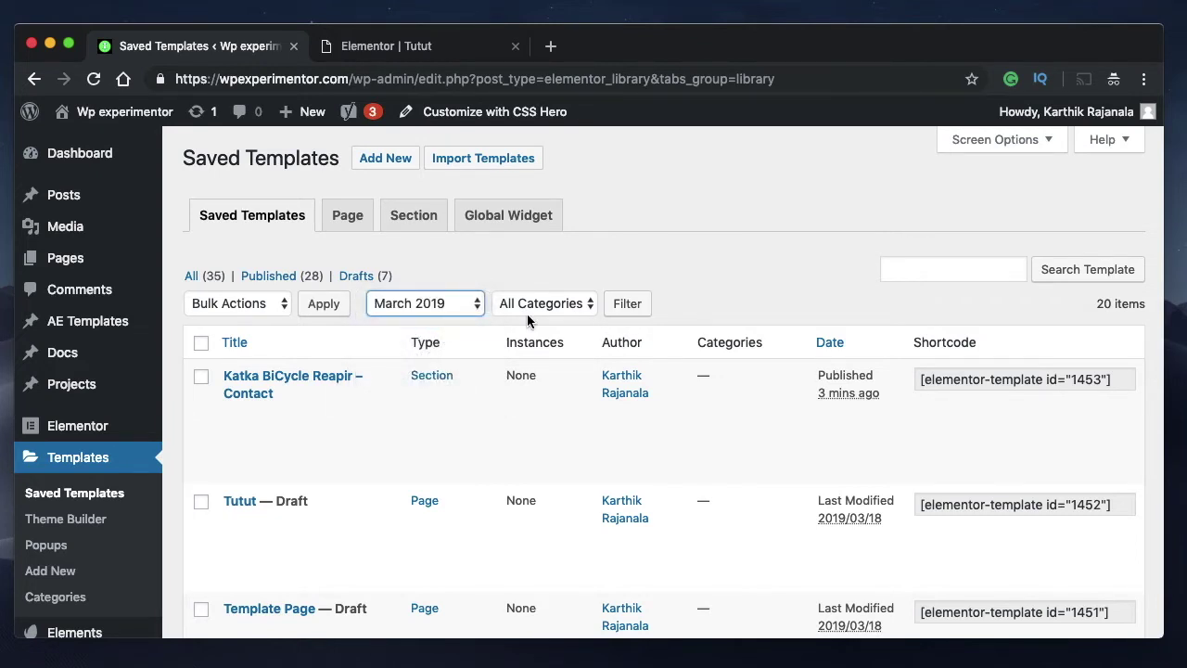
left_click(429, 317)
left_click(408, 284)
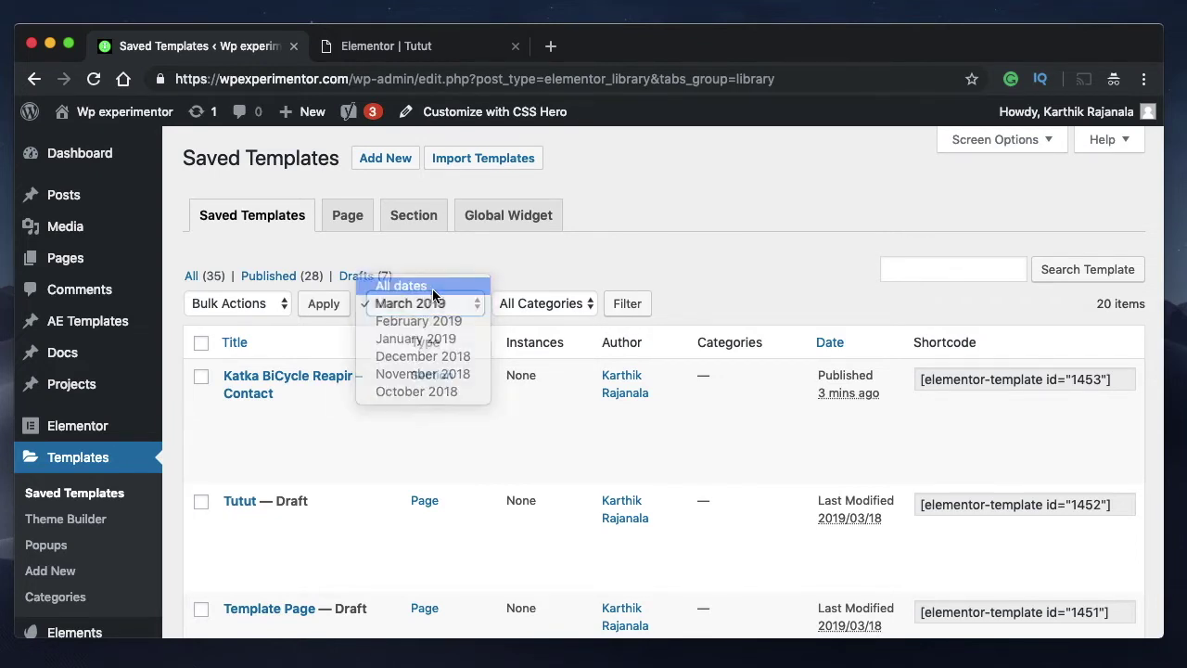
left_click(543, 303)
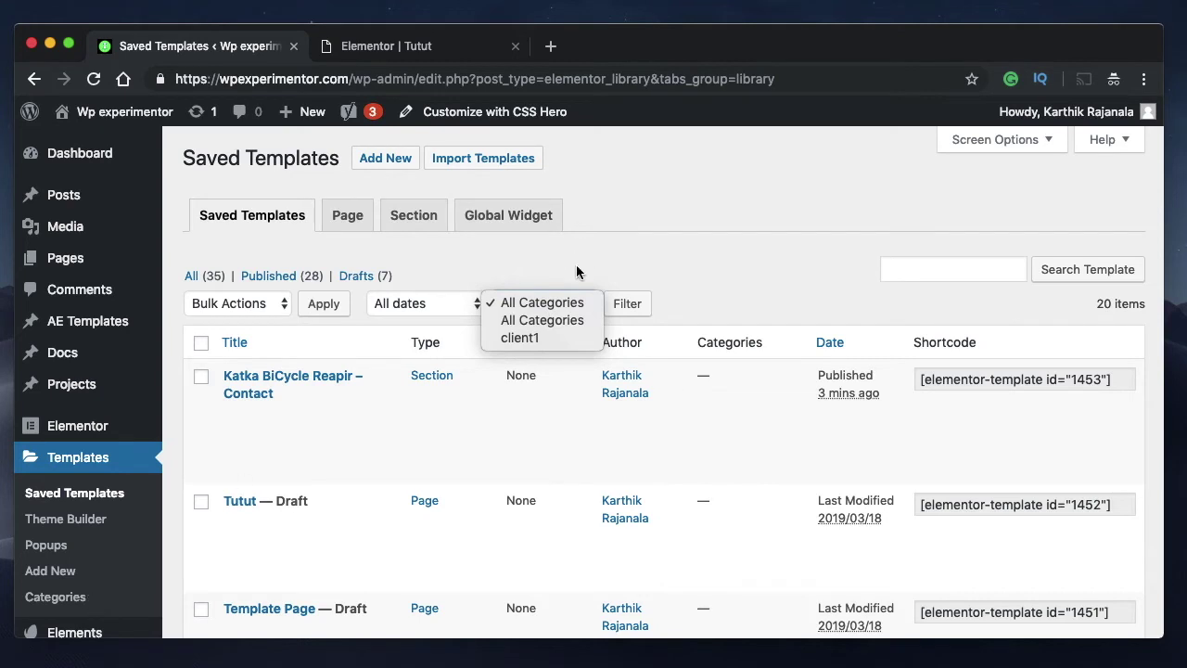
left_click(520, 337)
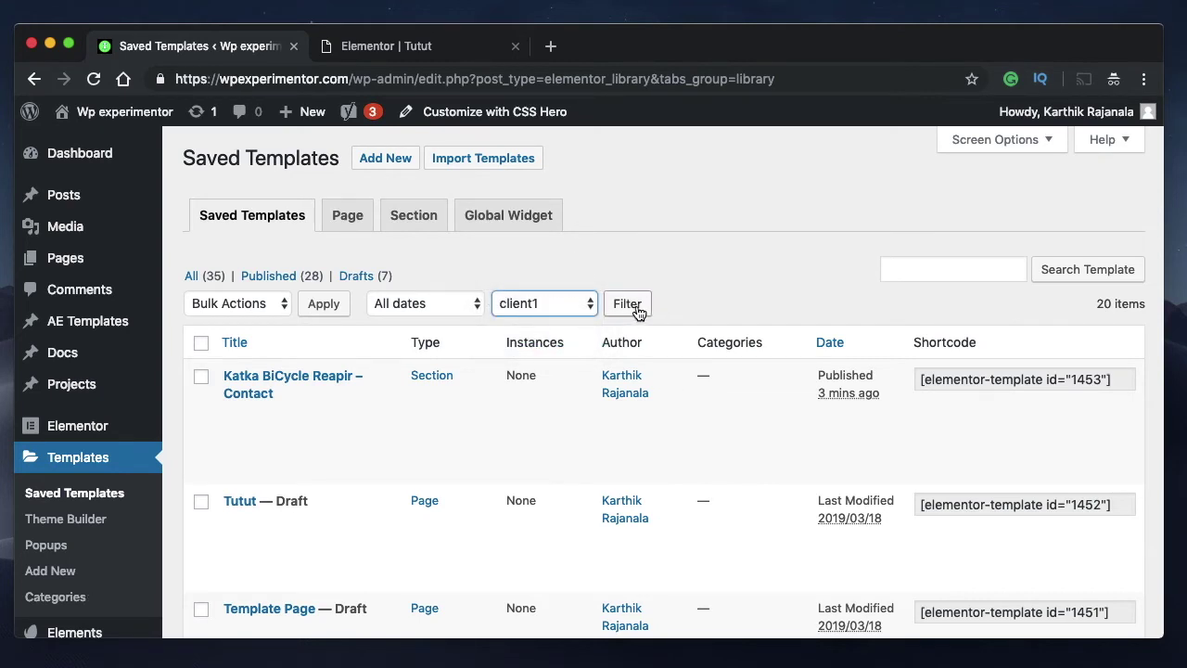
left_click(538, 303)
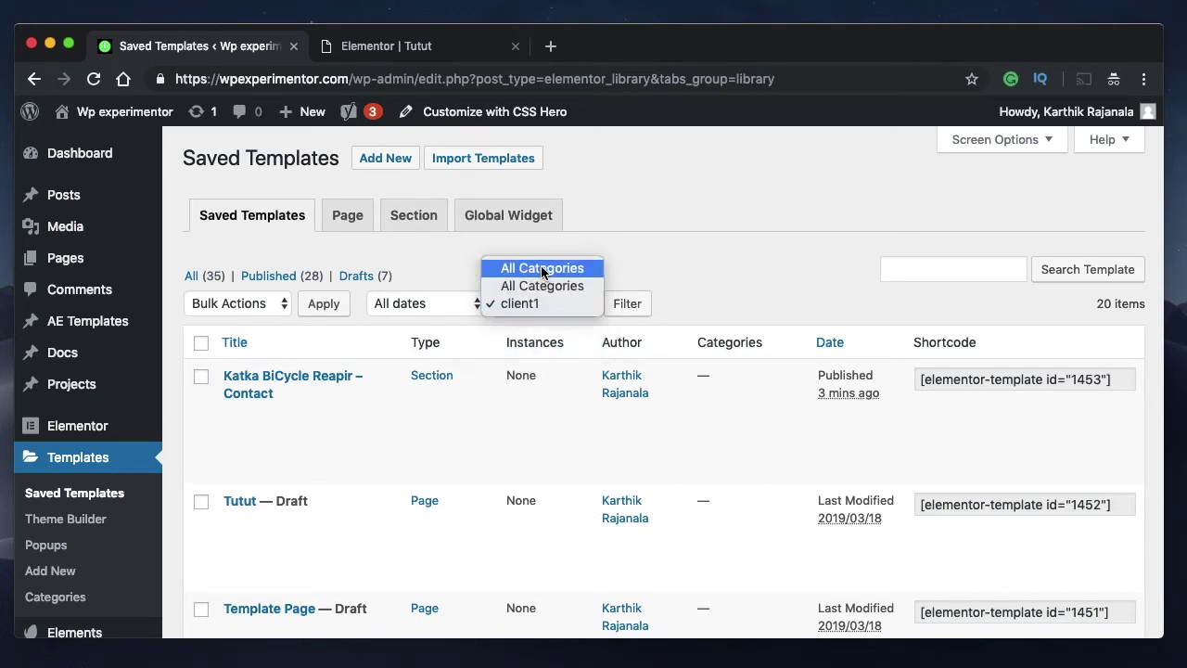
left_click(543, 269)
Step: Tick the Katka BiCycle Reapir – Contact template checkbox
mouse_move(278, 448)
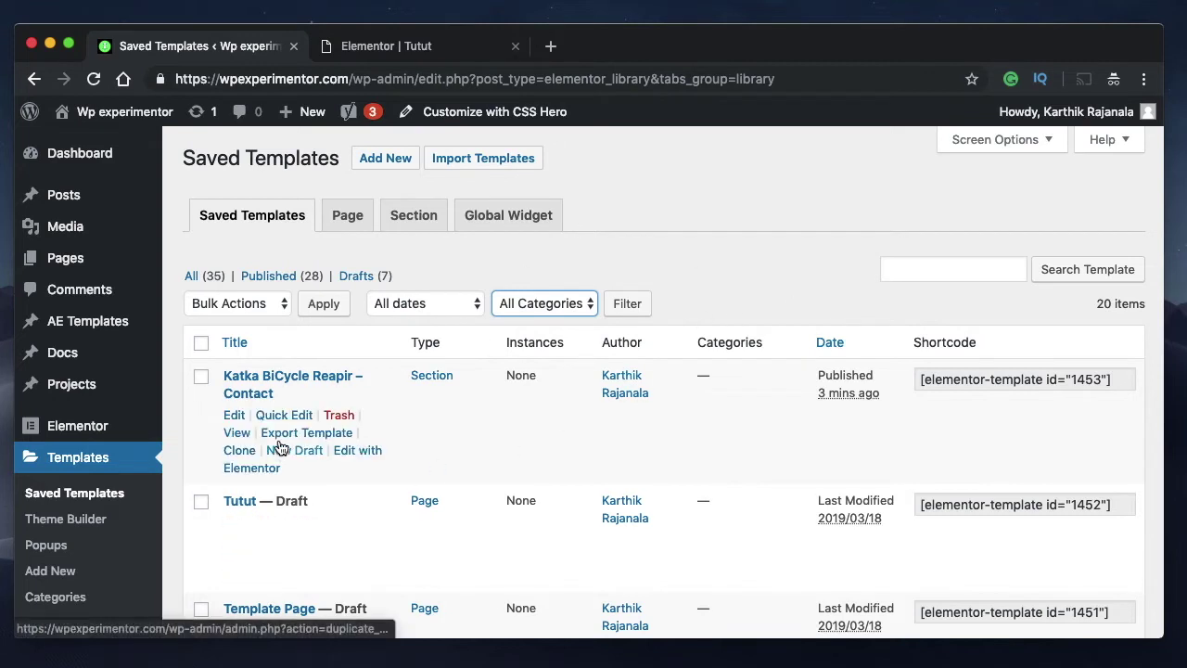
left_click(201, 375)
scroll(206, 370, "down", 3)
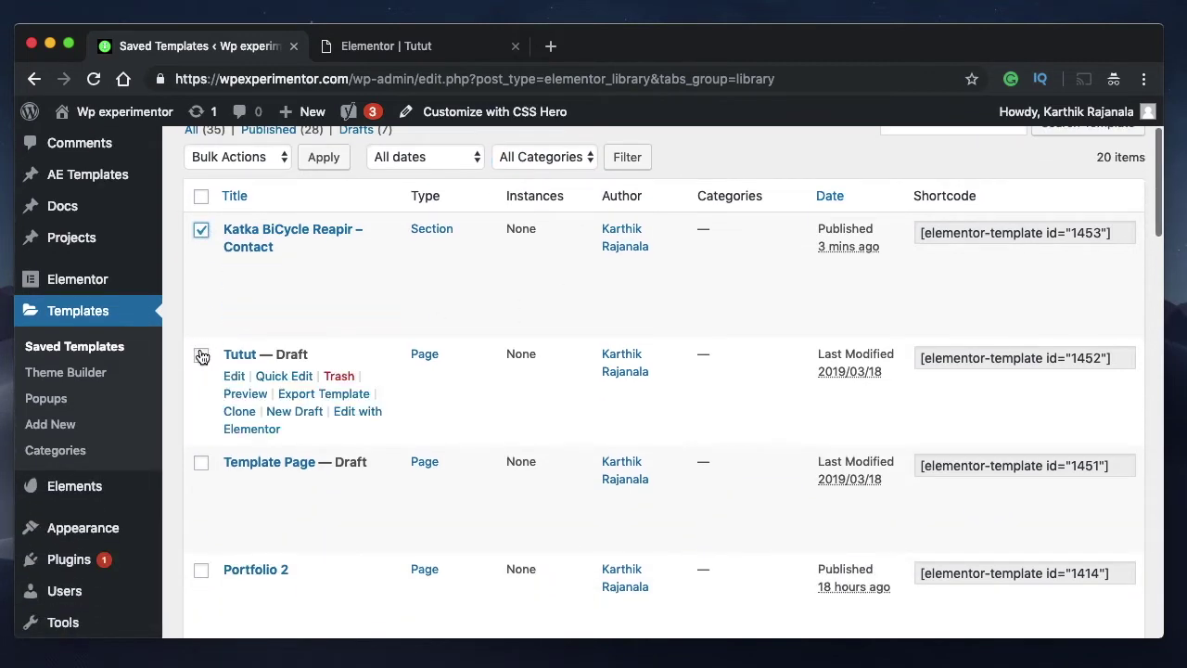
Step: Select all templates, export them as a zip via Bulk Actions, then switch to the Tutut editor
left_click(201, 356)
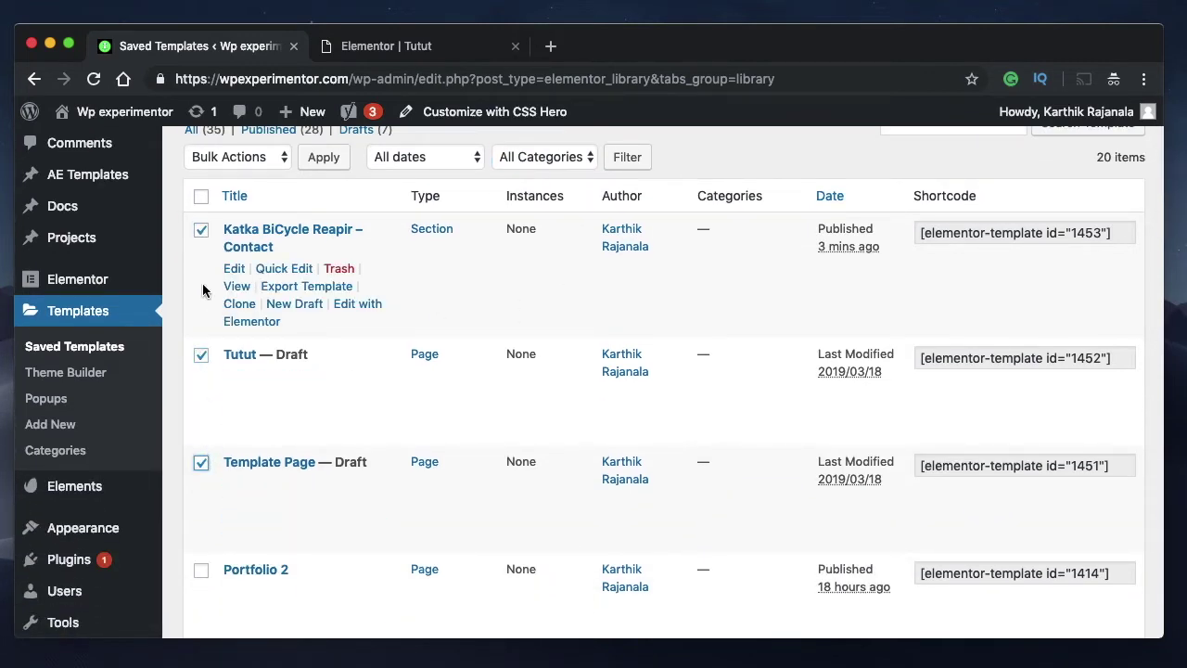
left_click(201, 199)
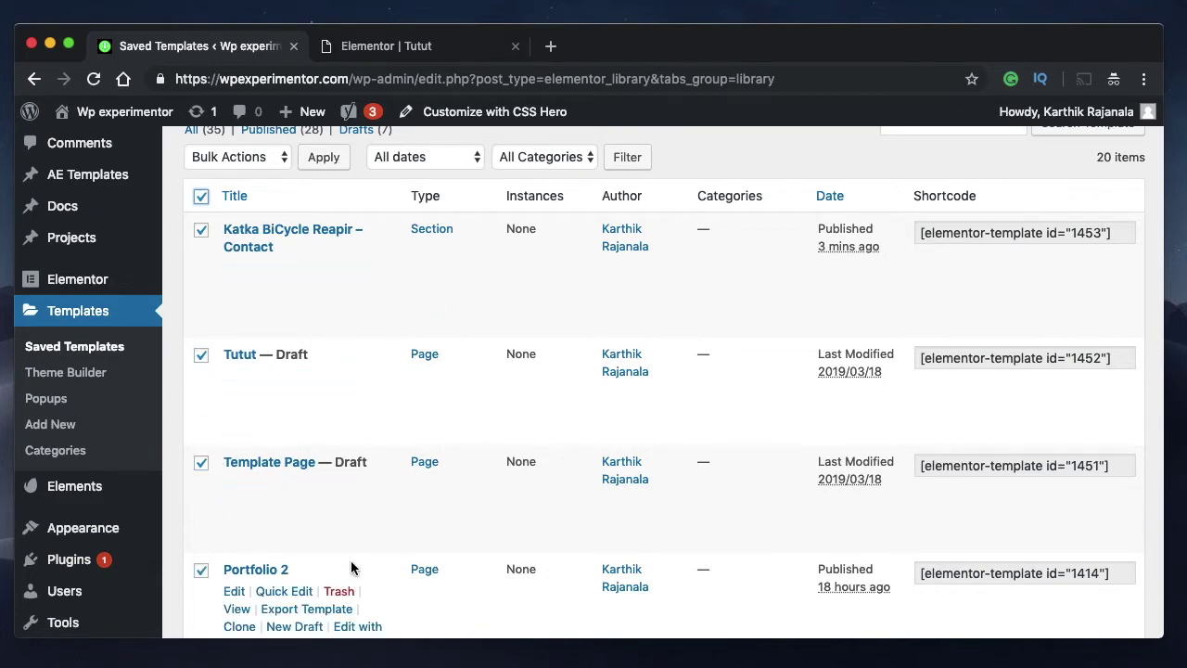
scroll(351, 568, "down", 10)
scroll(389, 352, "up", 15)
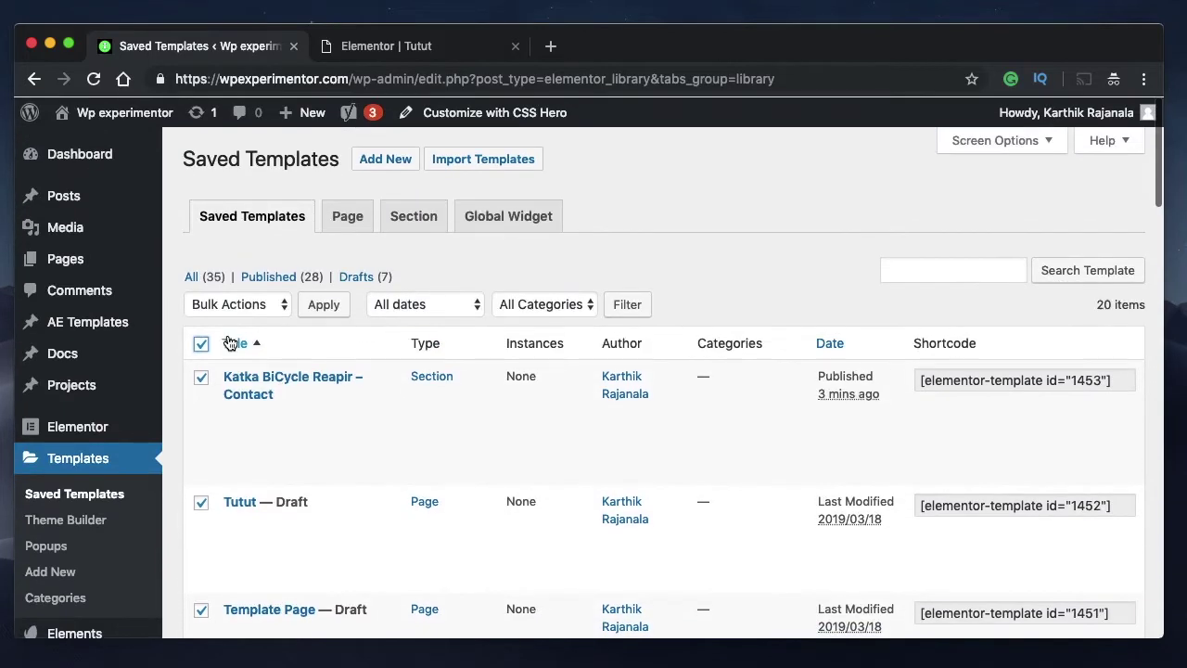
left_click(251, 306)
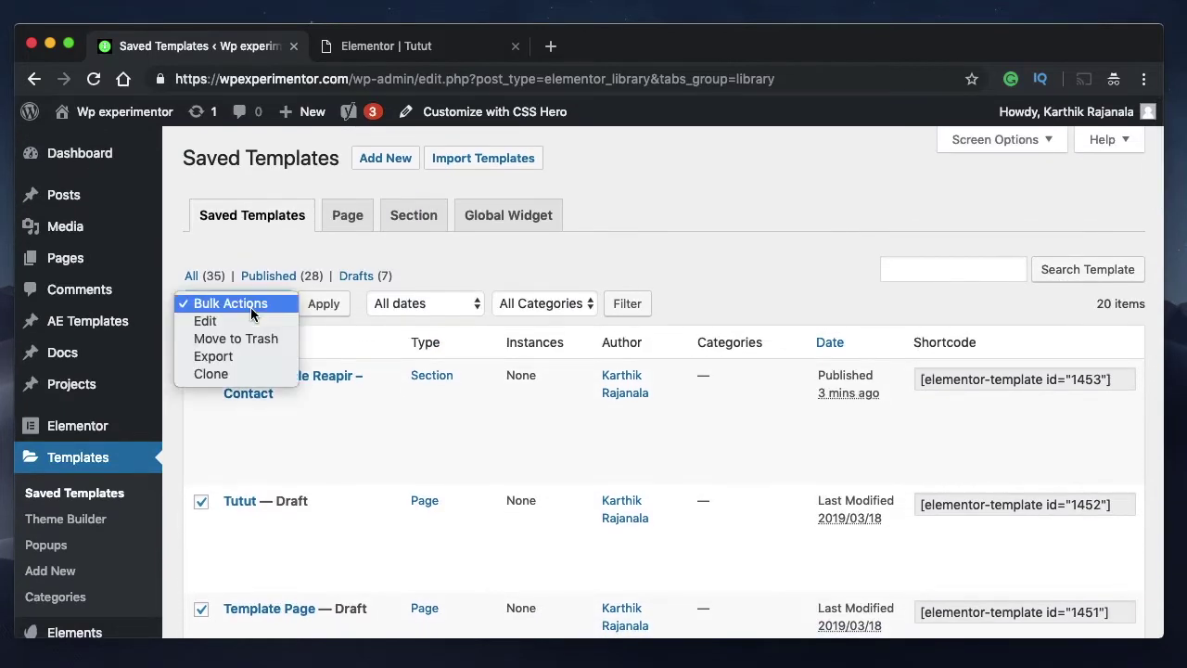
left_click(226, 357)
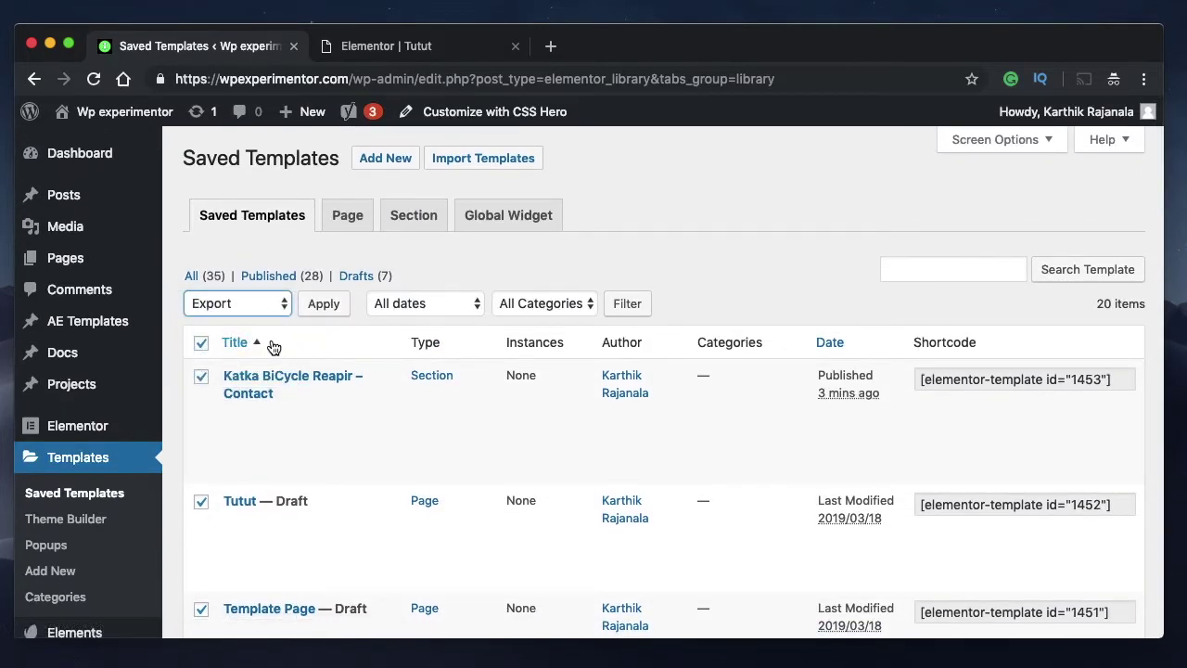
left_click(328, 306)
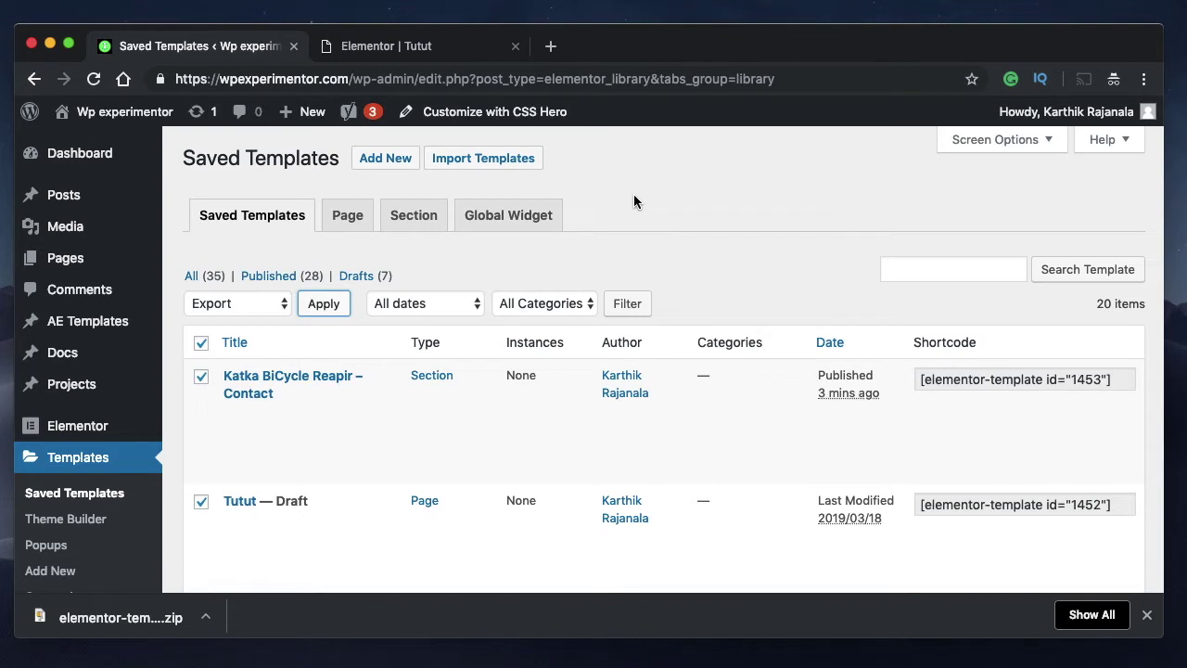
key("ctrl+Tab")
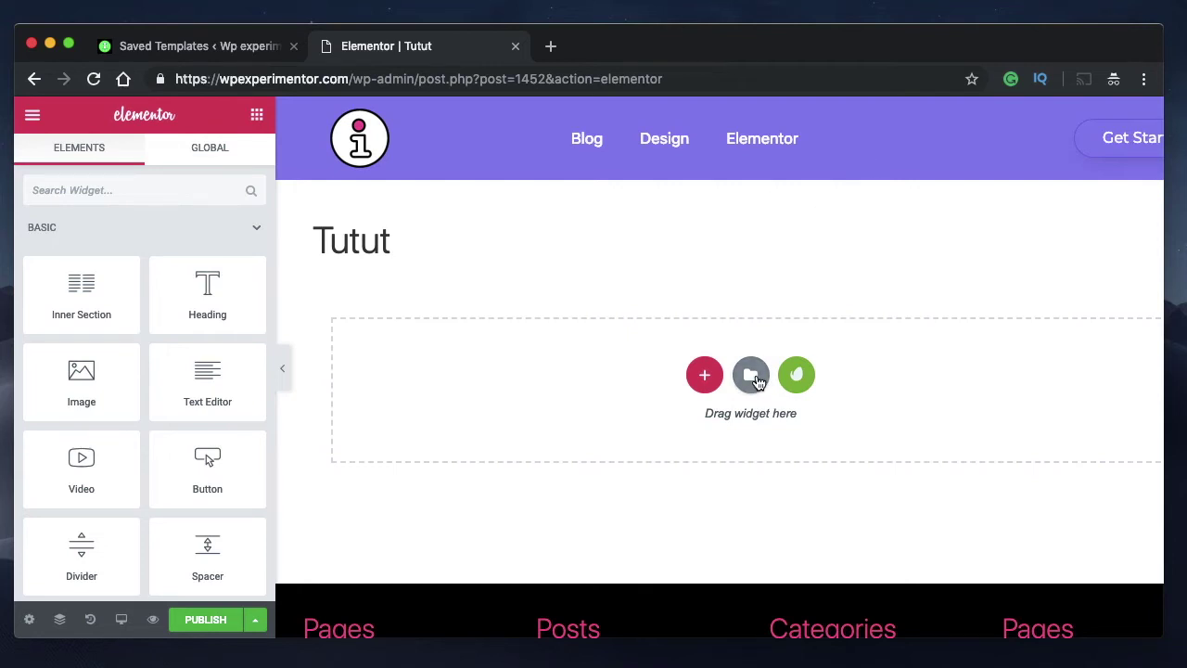
Step: Insert the Boom Page template from My Templates, importing its document settings
left_click(751, 375)
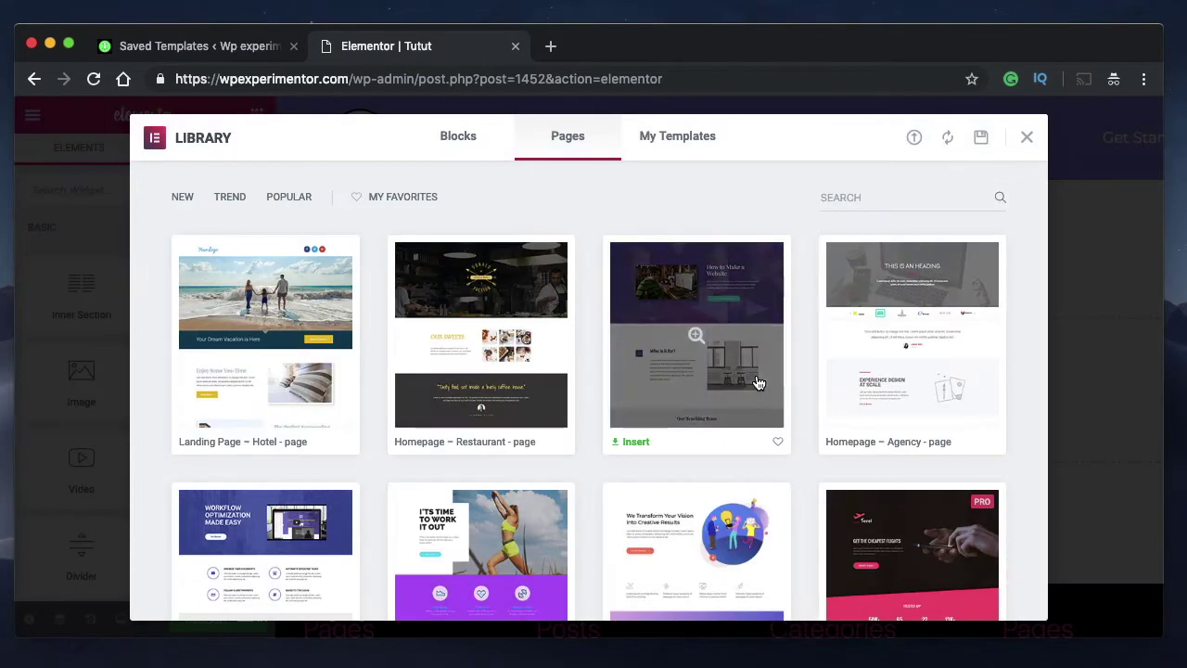
left_click(674, 139)
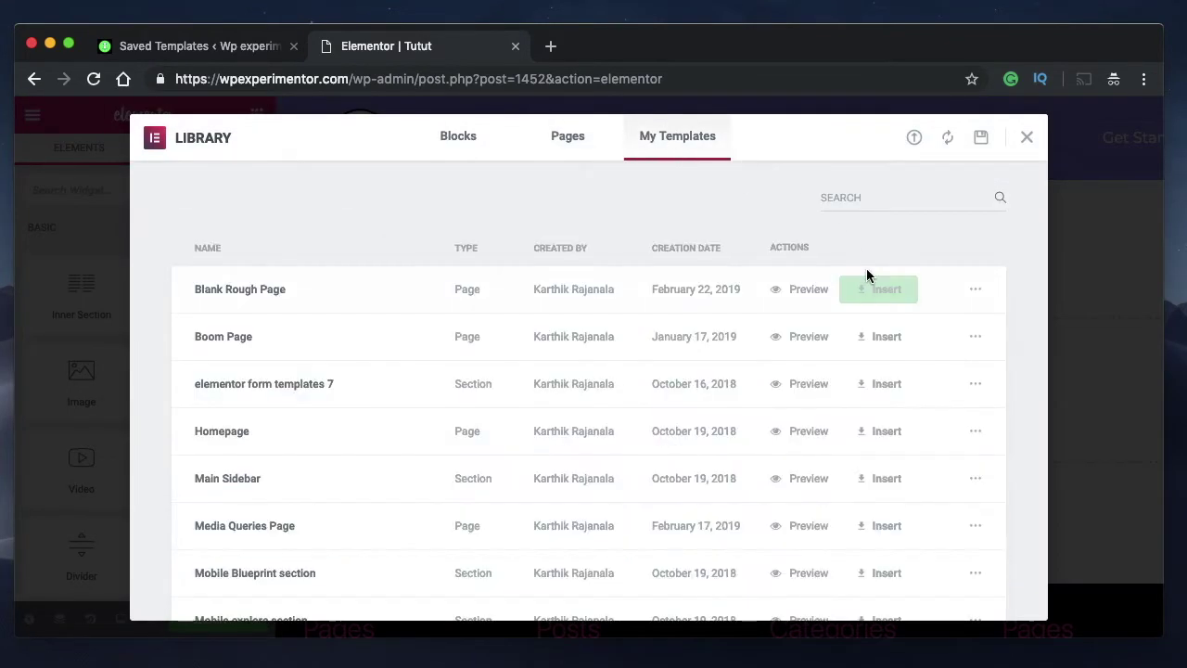
scroll(878, 482, "down", 1)
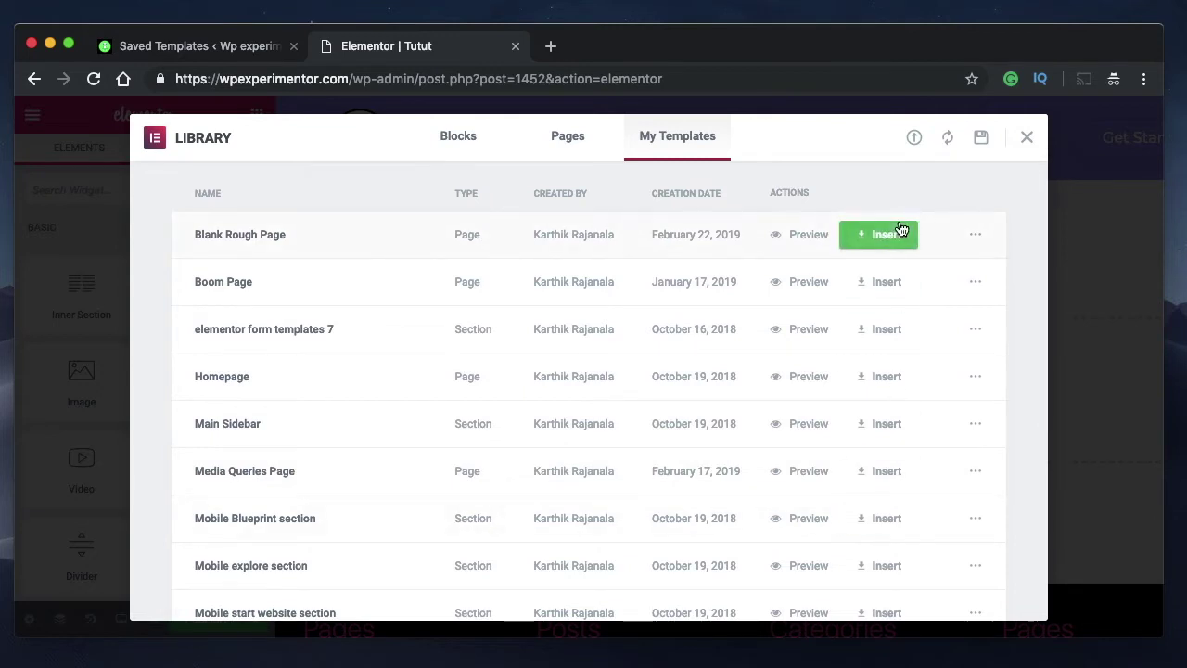
scroll(817, 483, "down", 7)
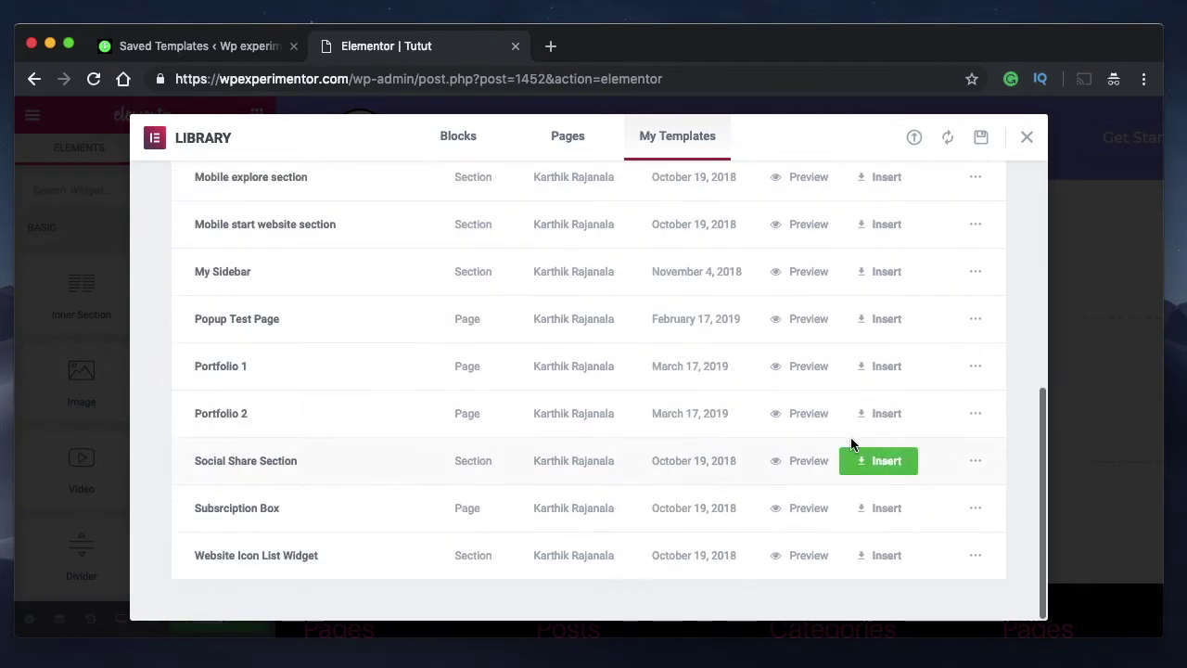
scroll(863, 519, "up", 2)
scroll(885, 371, "up", 4)
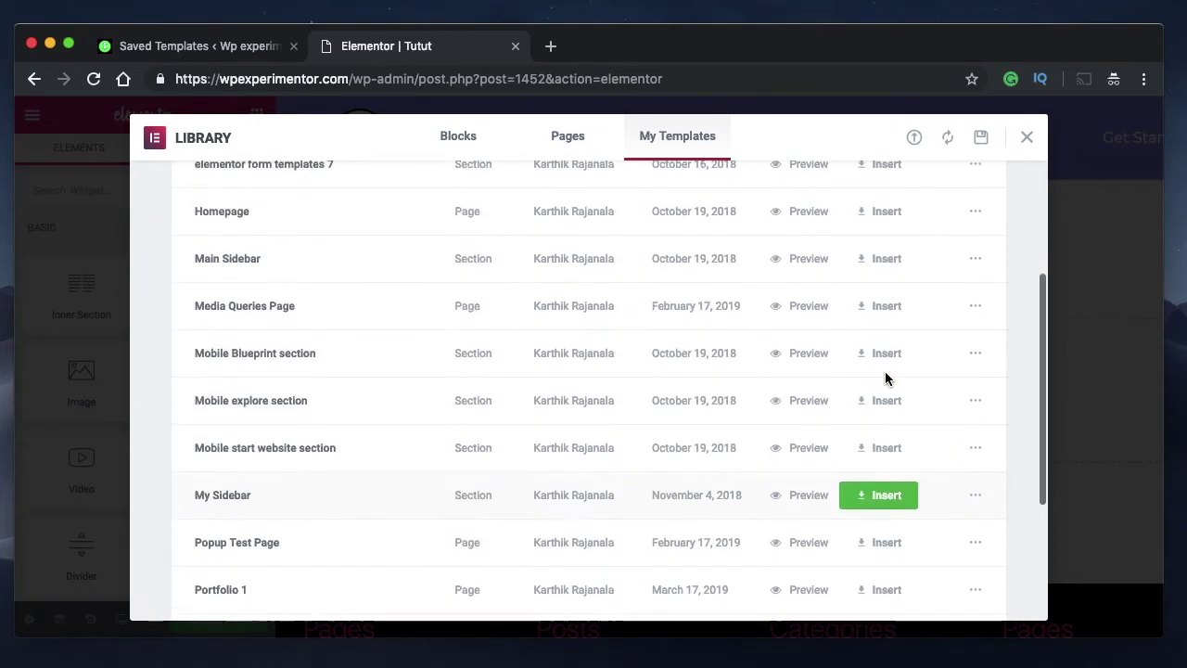
scroll(866, 247, "up", 2)
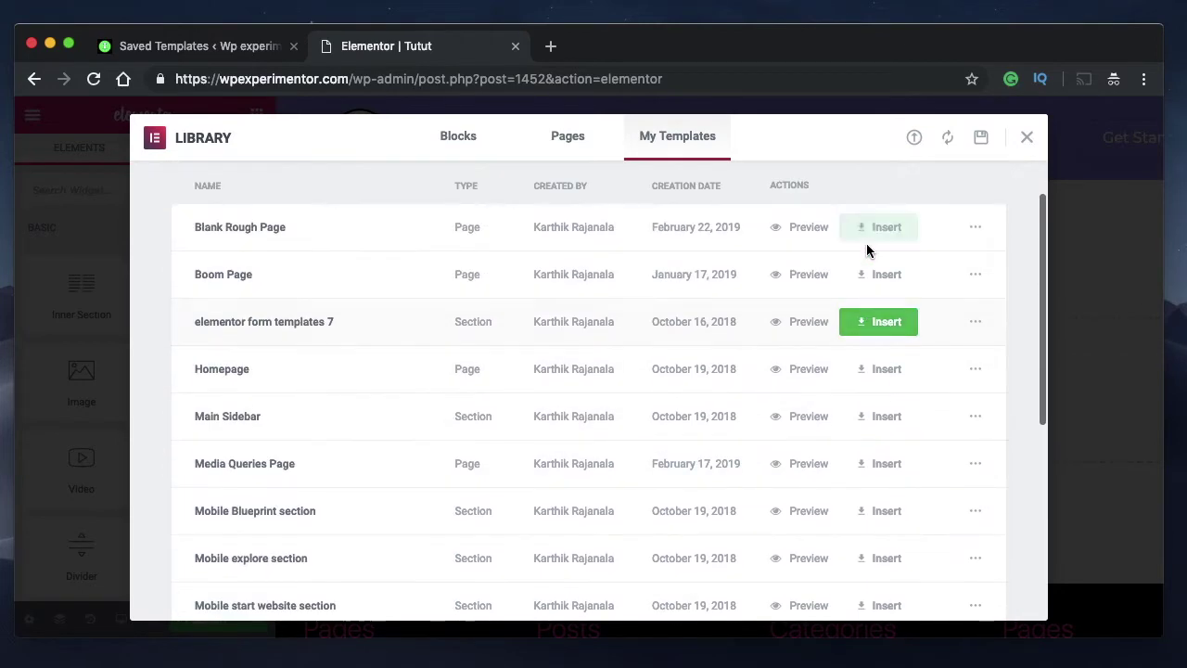
left_click(891, 275)
left_click(676, 444)
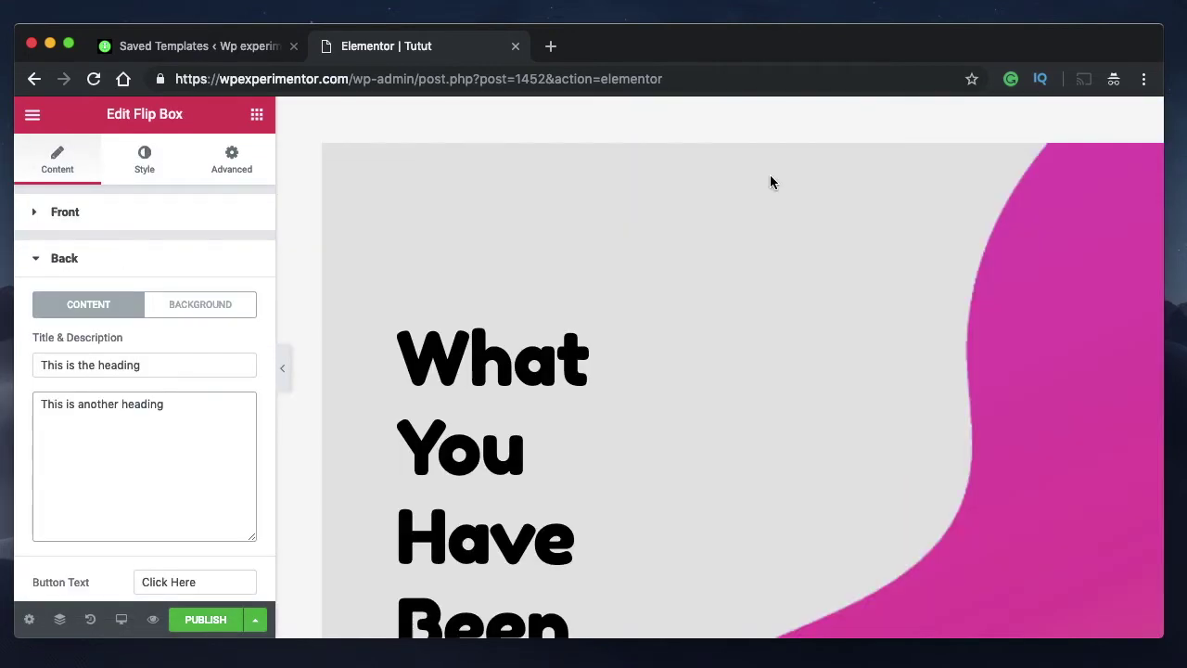
Step: Scroll through the inserted layout with its flip box and Google Fonts blocks
mouse_move(751, 151)
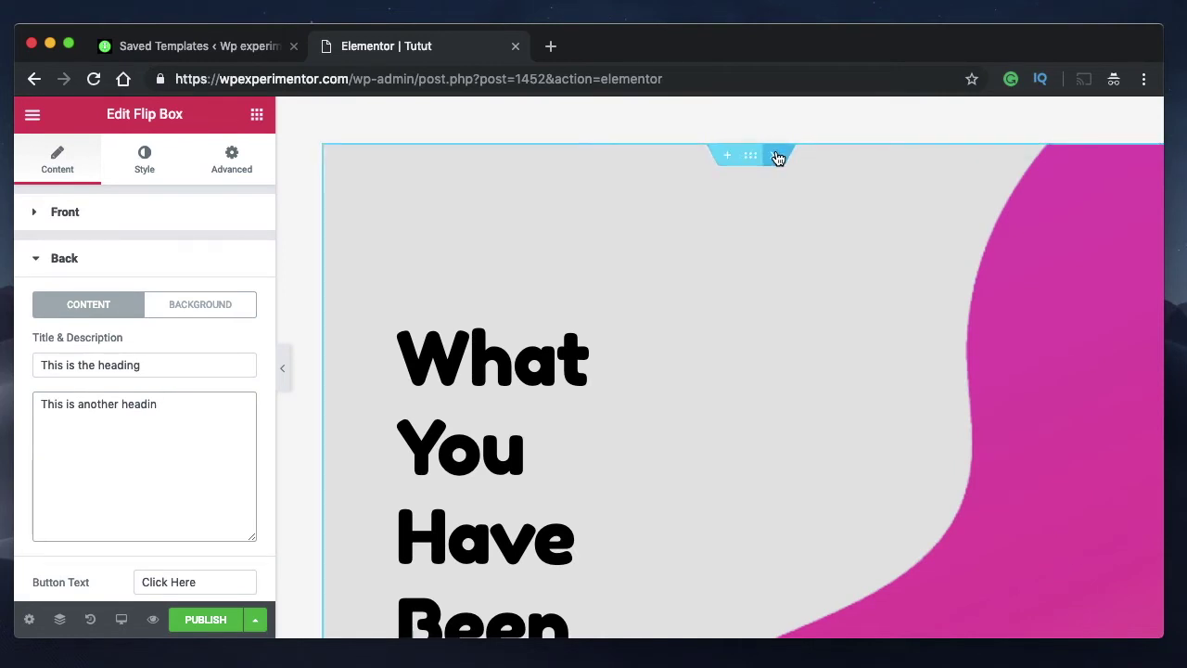
type("n")
scroll(635, 128, "down", 15)
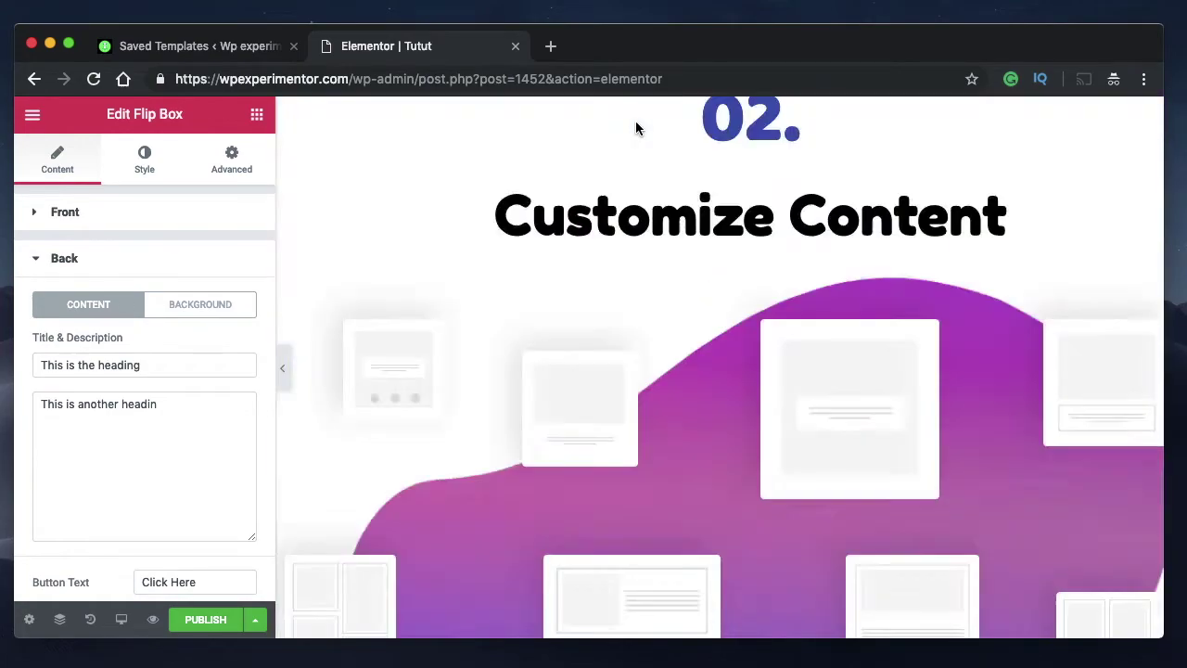
scroll(636, 128, "down", 5)
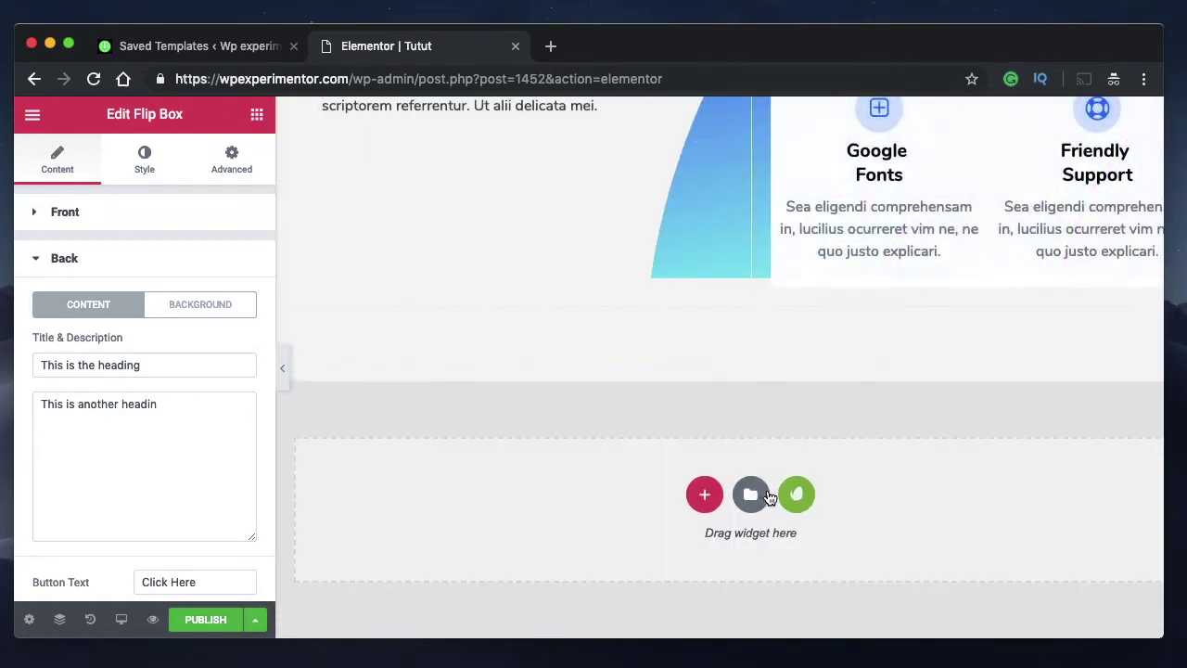
Step: Sort My Templates newest first by creation date and insert the page template with document settings
left_click(762, 502)
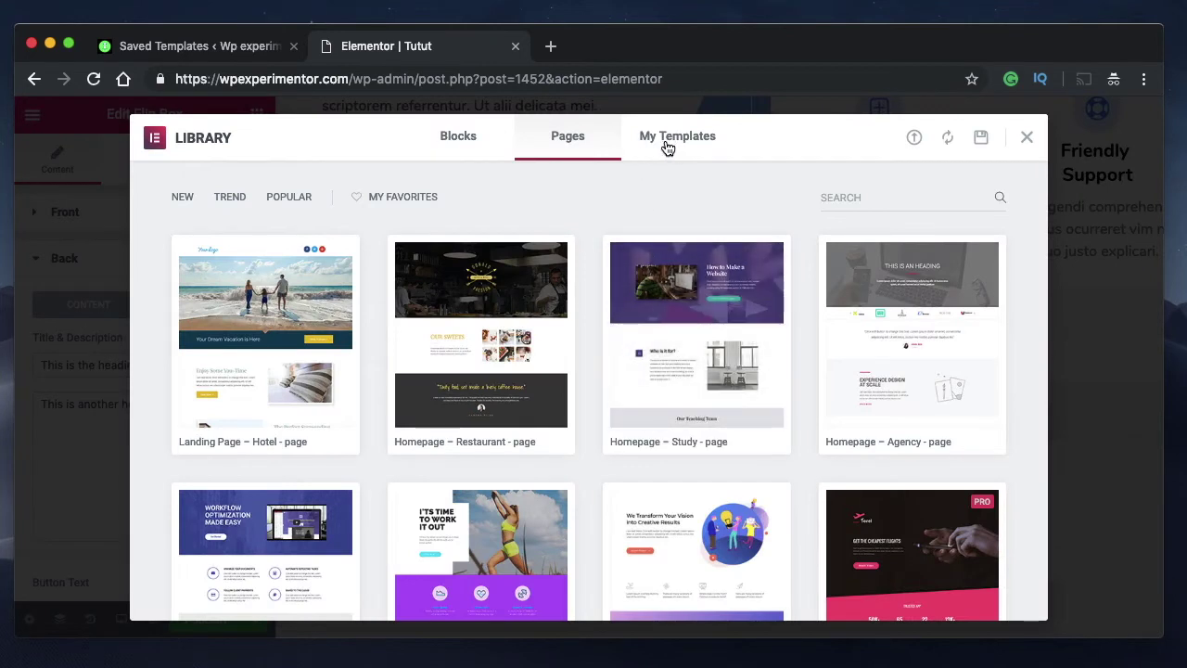
left_click(667, 149)
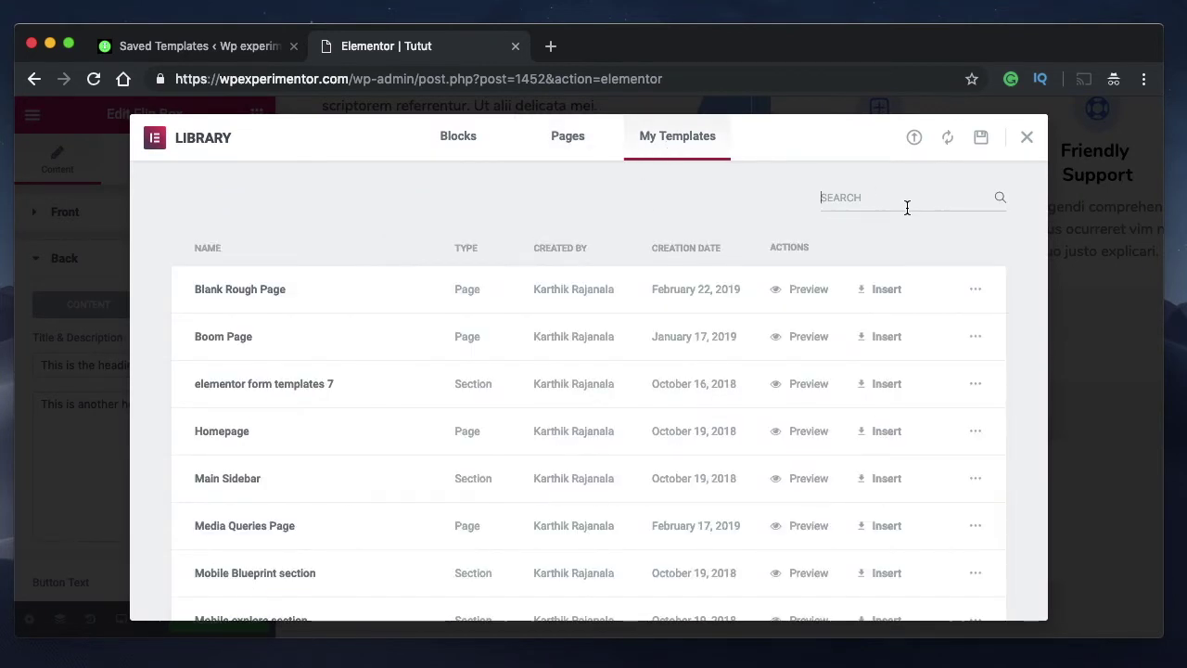
left_click(687, 255)
left_click(560, 251)
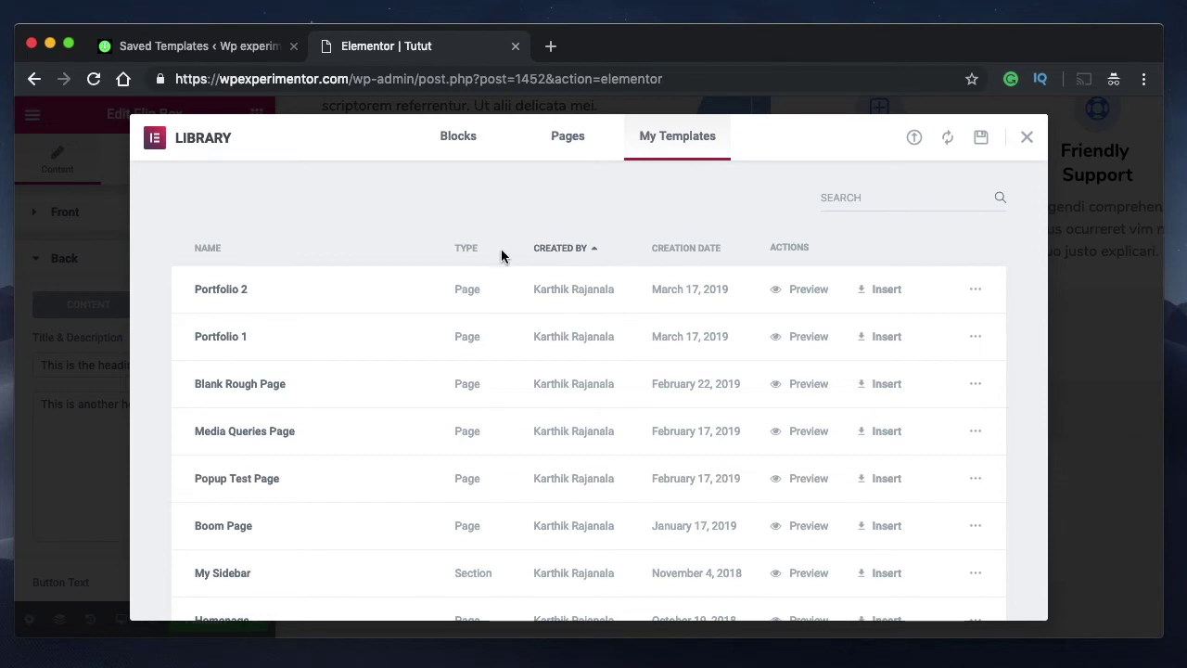
left_click(460, 248)
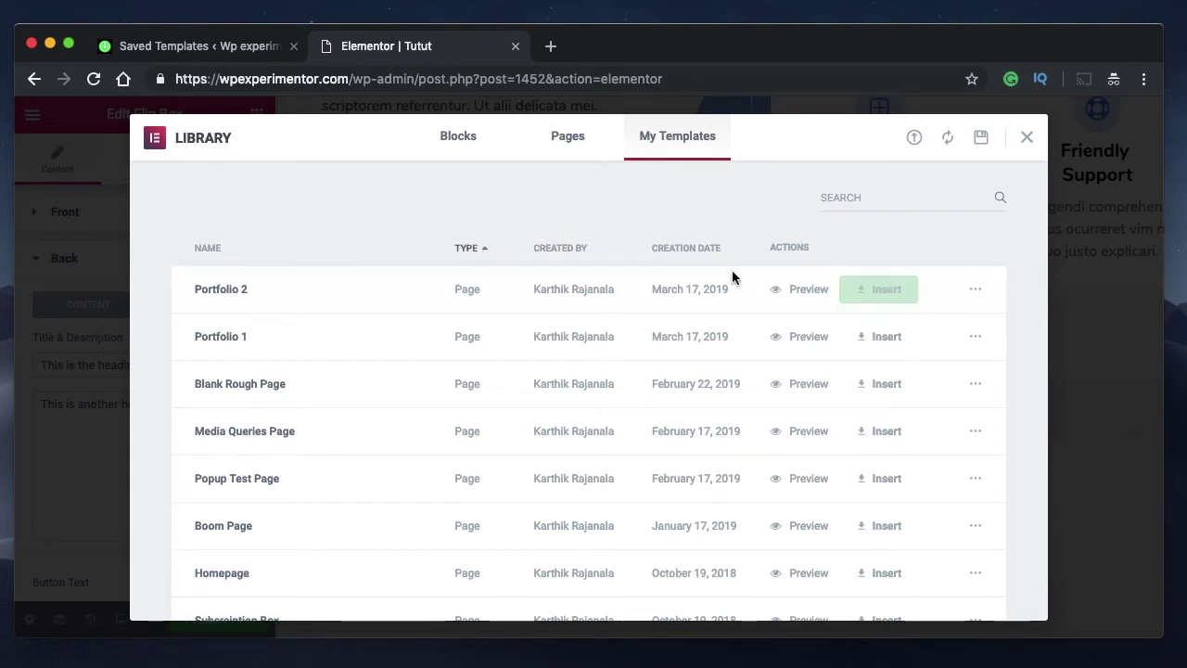
left_click(705, 256)
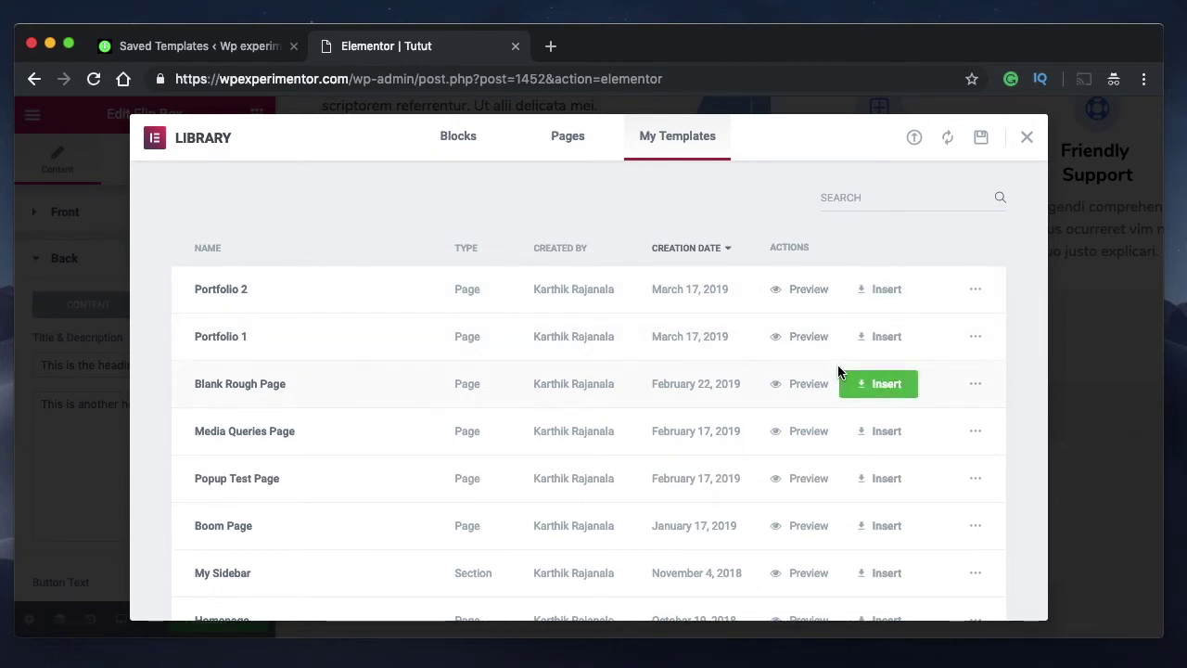
left_click(883, 337)
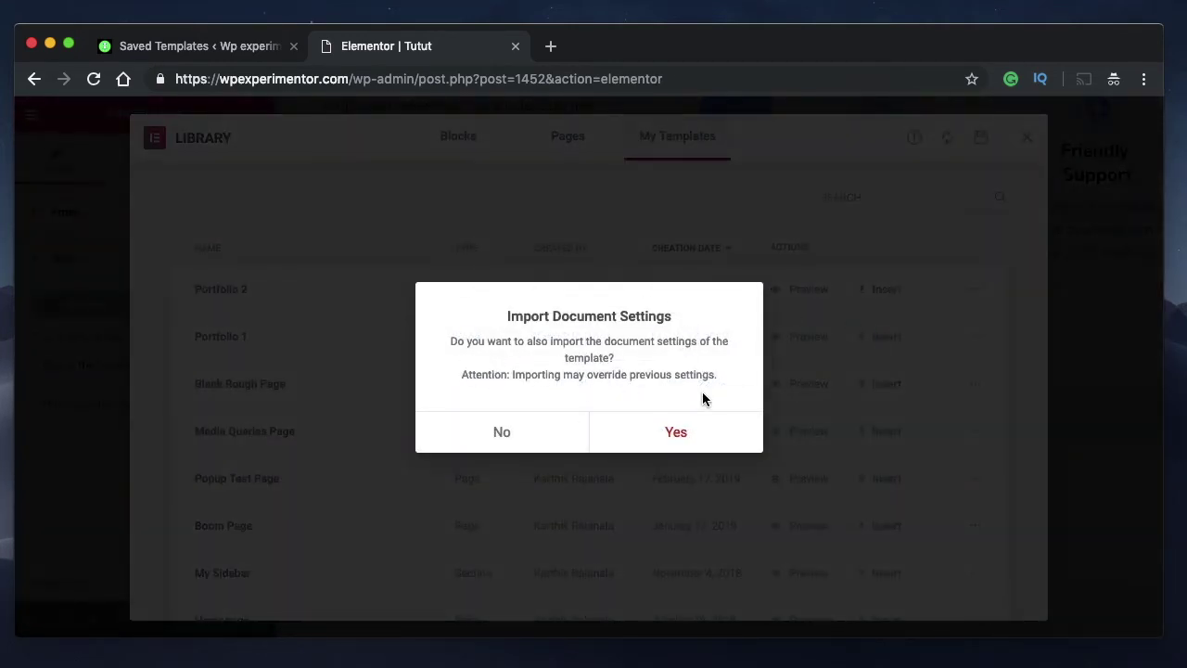
left_click(675, 442)
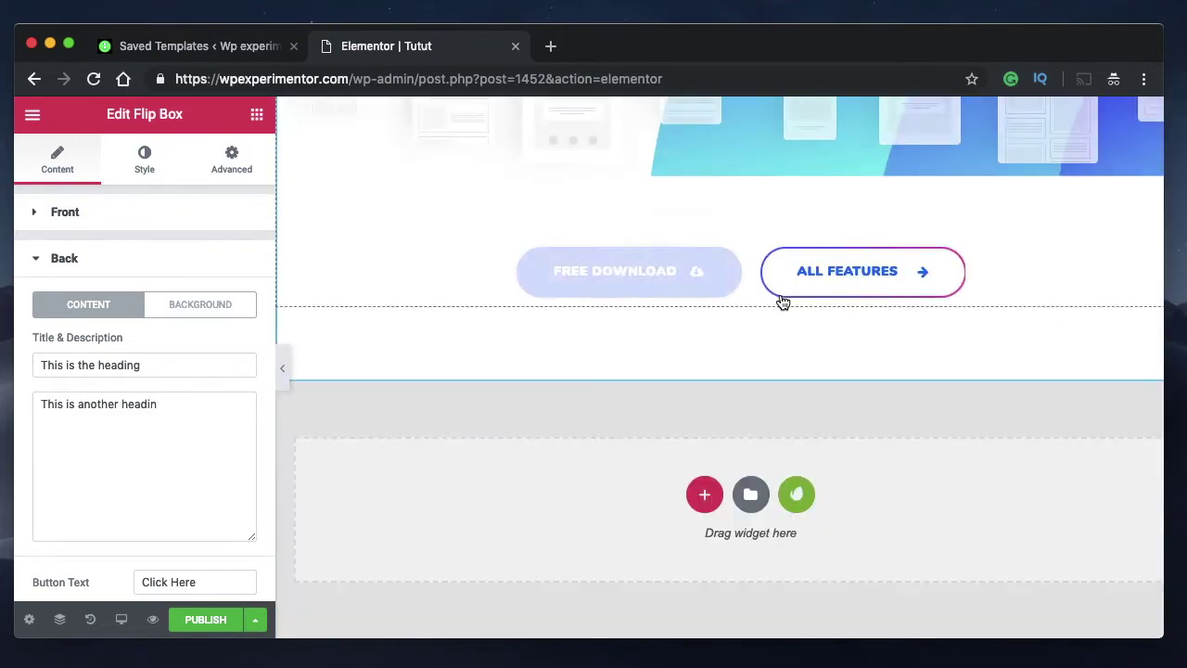
Step: Select the paragraph text under 'Your Content. Your Way' and scroll down to the blank drop area
scroll(769, 199, "up", 5)
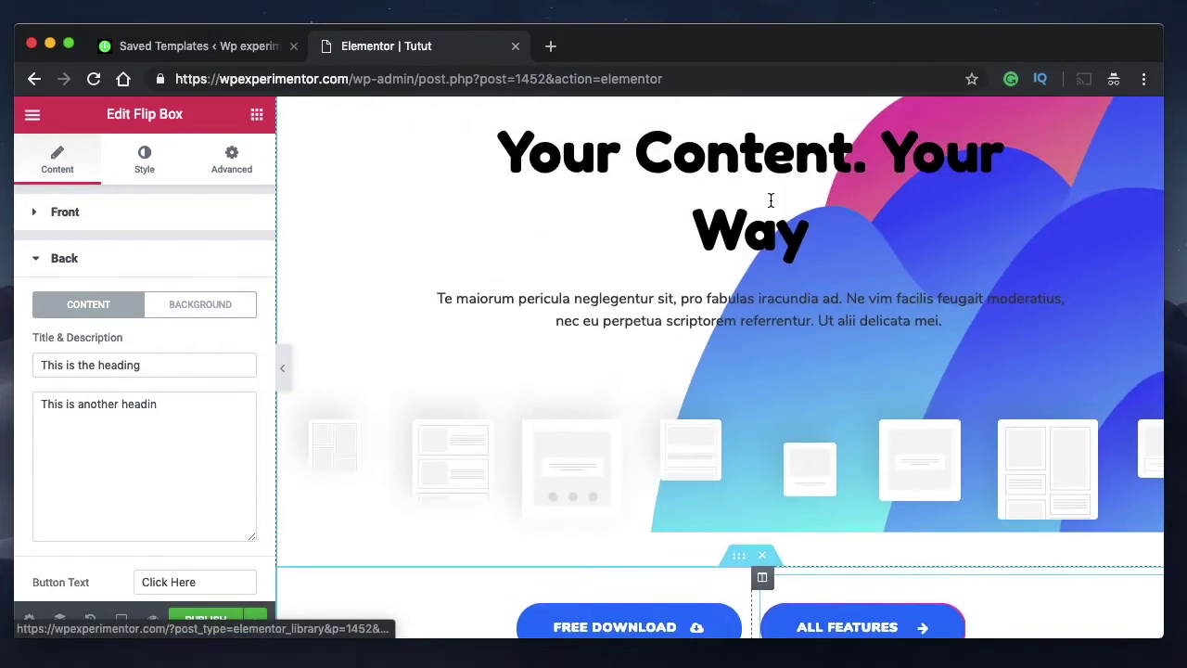
left_click(698, 292)
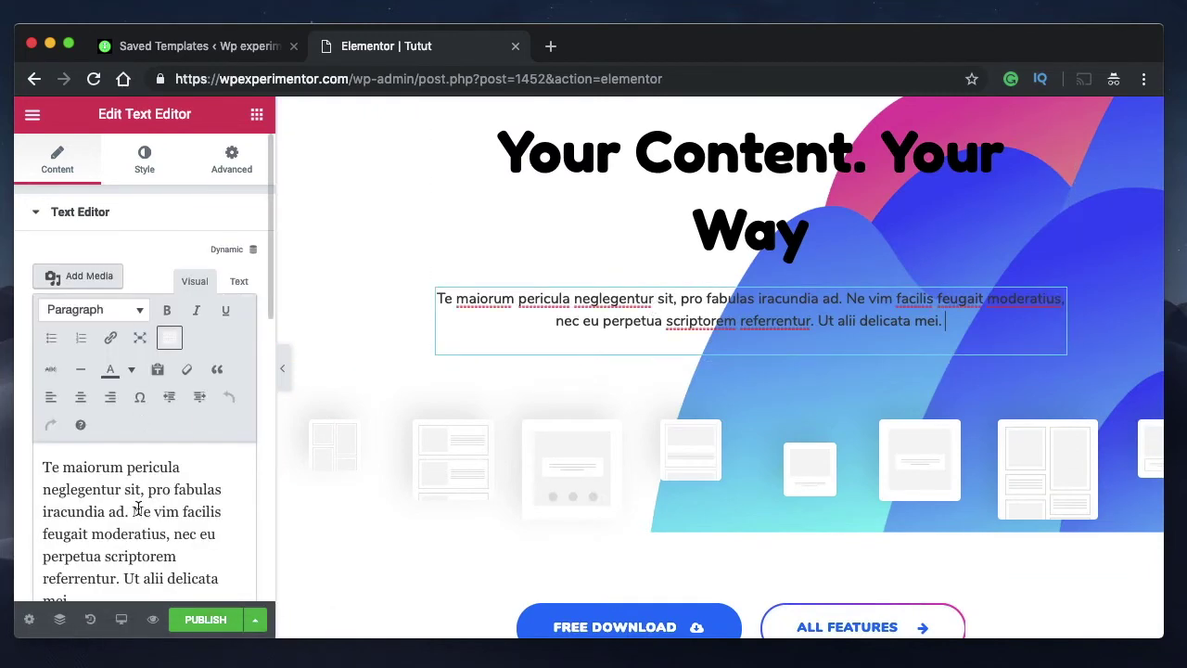
triple_click(137, 509)
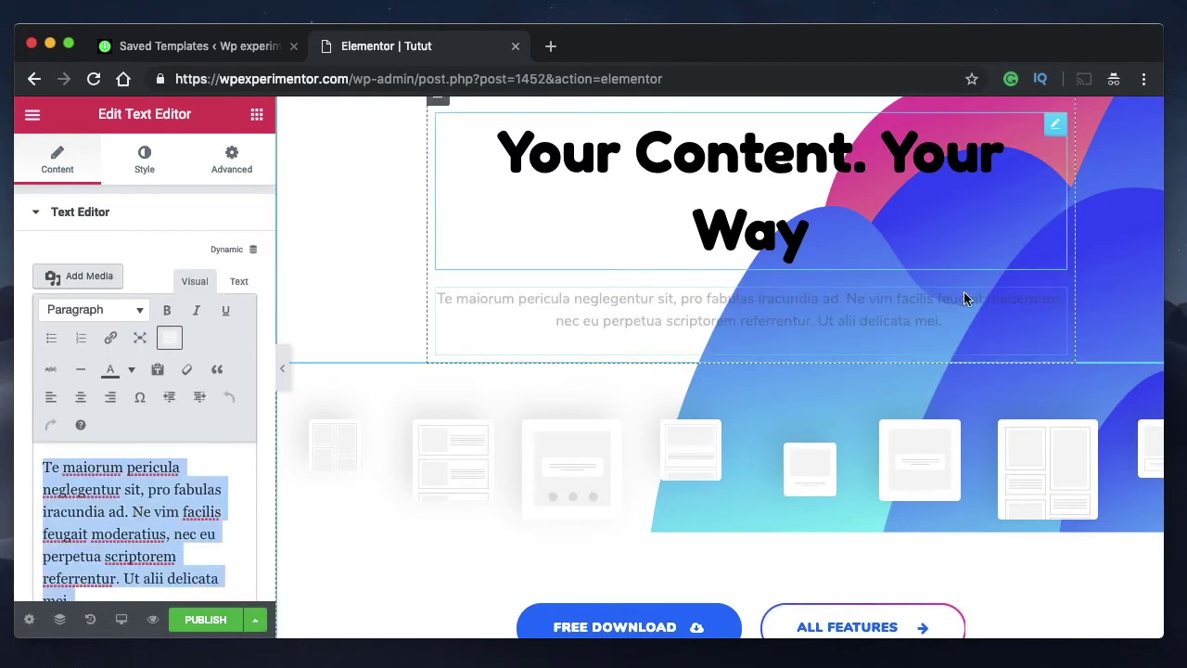
scroll(979, 324, "down", 20)
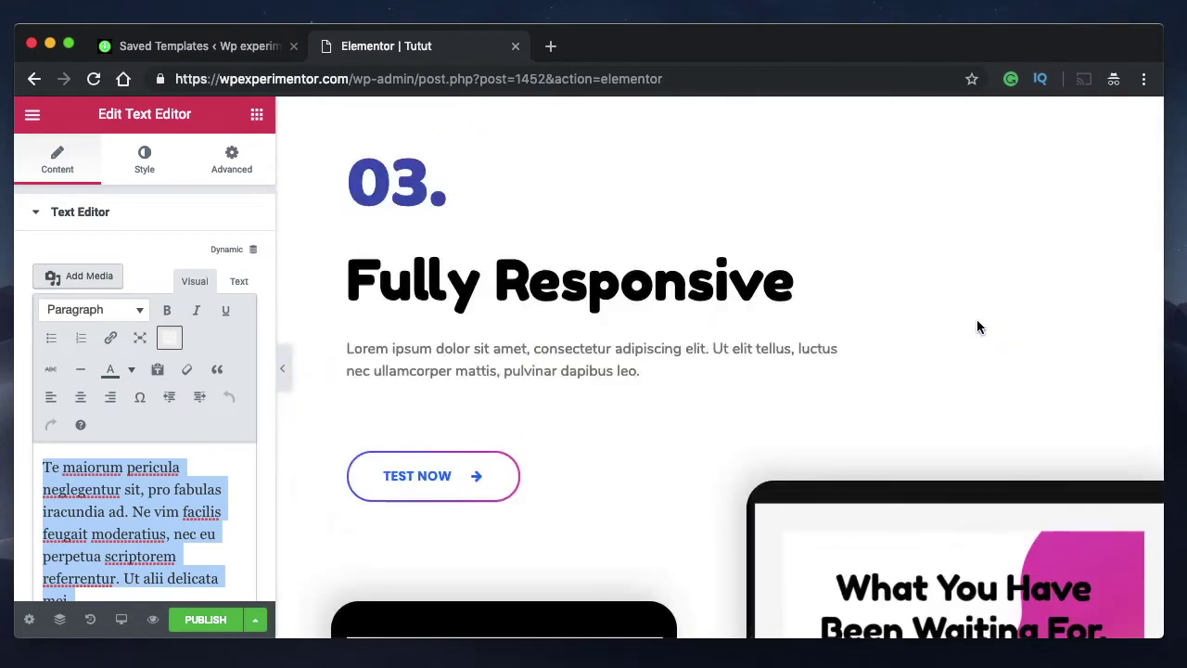
scroll(976, 327, "down", 5)
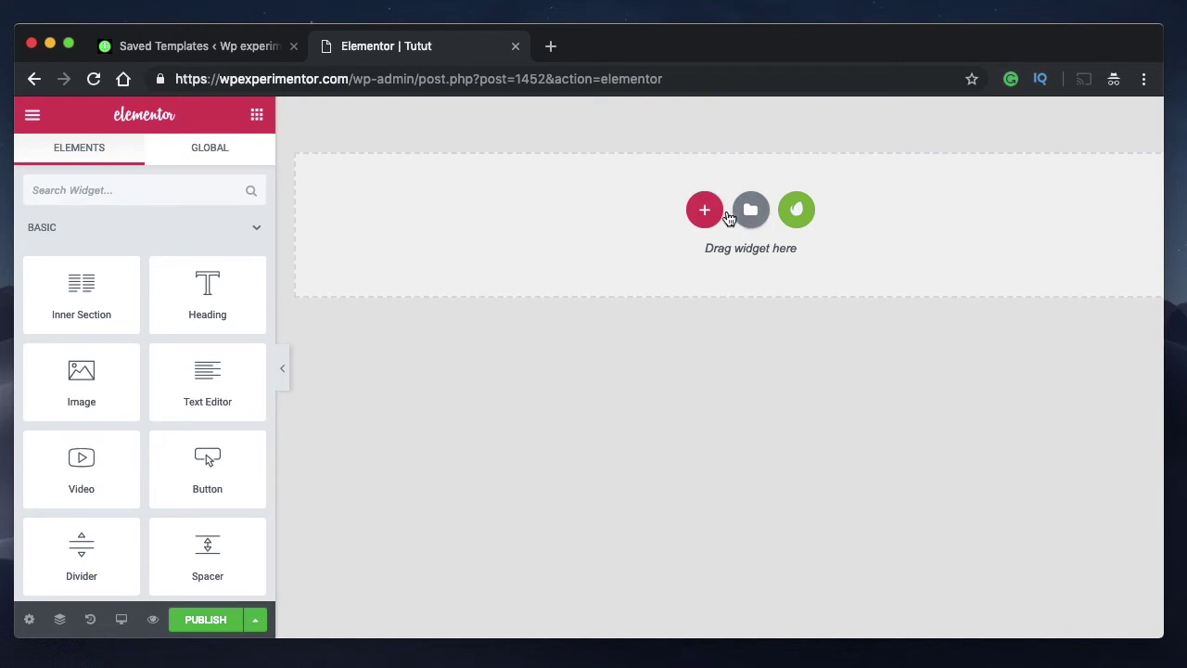
left_click(711, 213)
Step: Add a one-column section with a Template widget embedding the Portfolio 2 page template
left_click(520, 257)
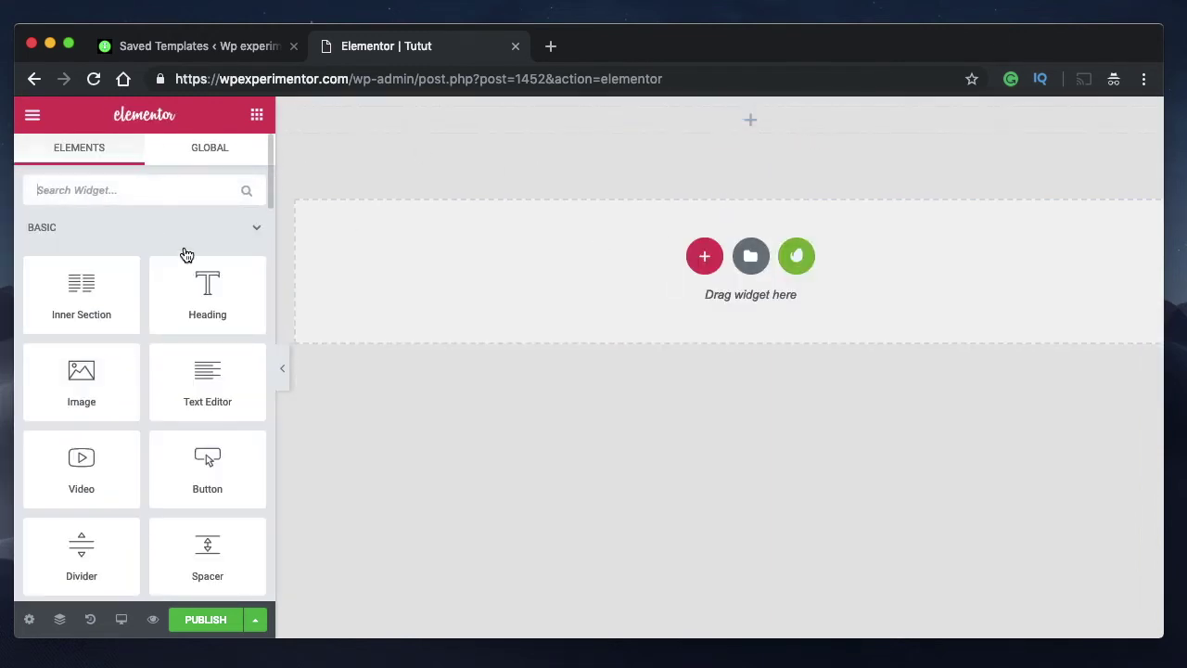
type("temp")
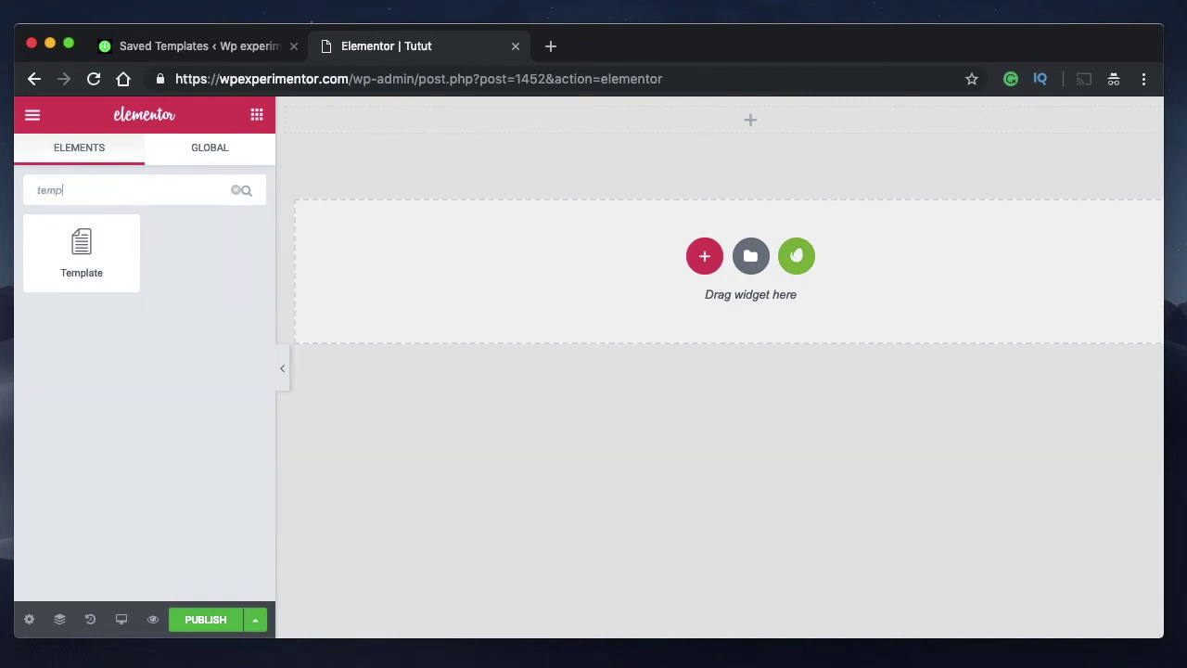
left_click_drag(88, 265, 724, 127)
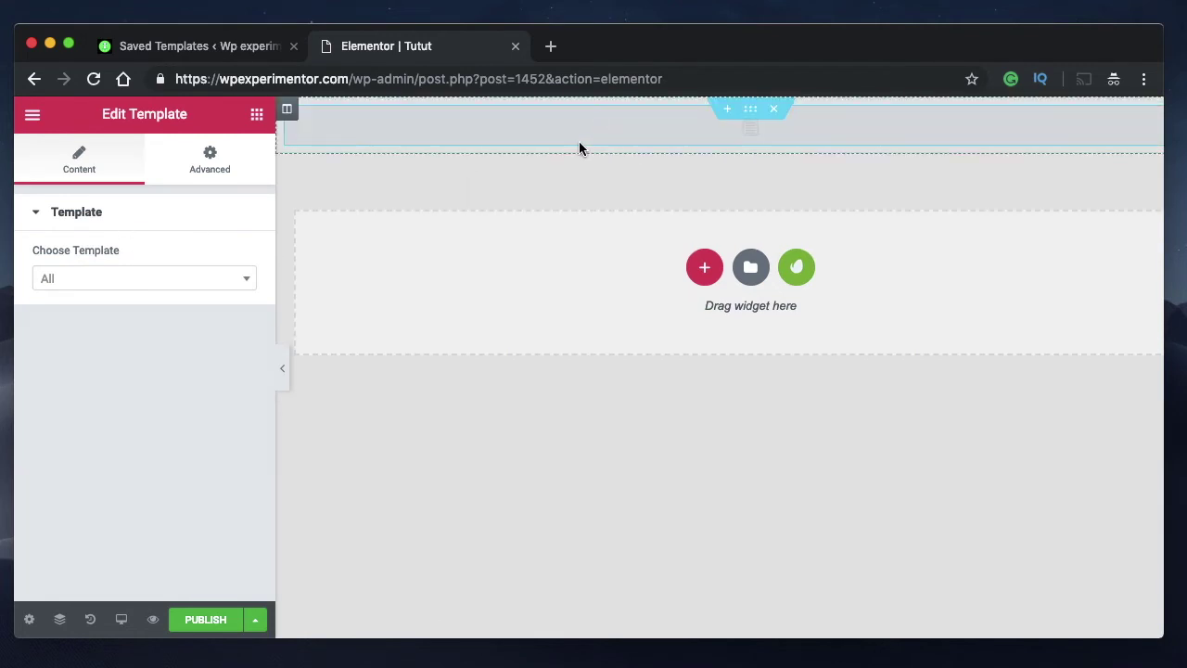
left_click(206, 289)
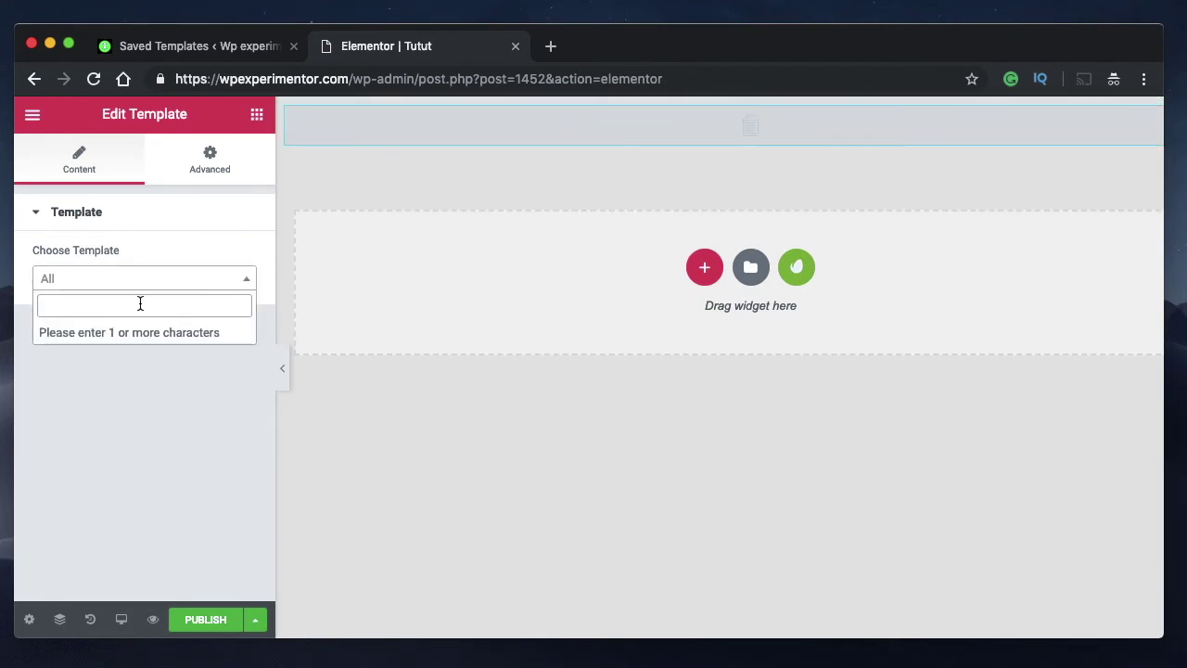
type("port")
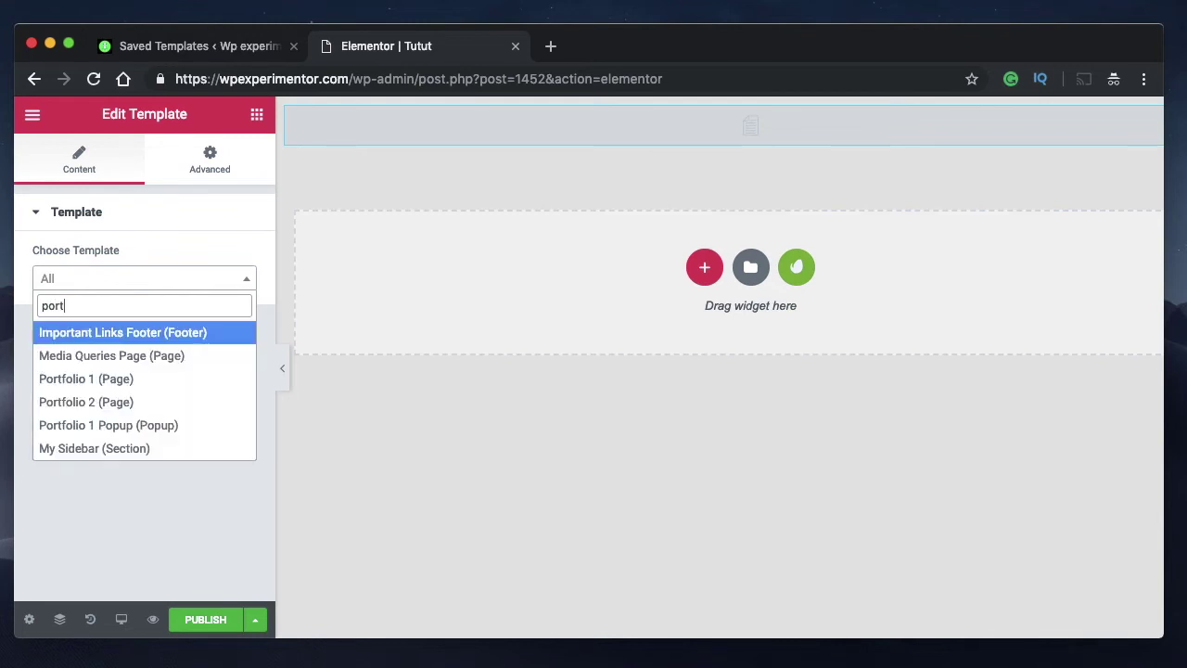
left_click(135, 402)
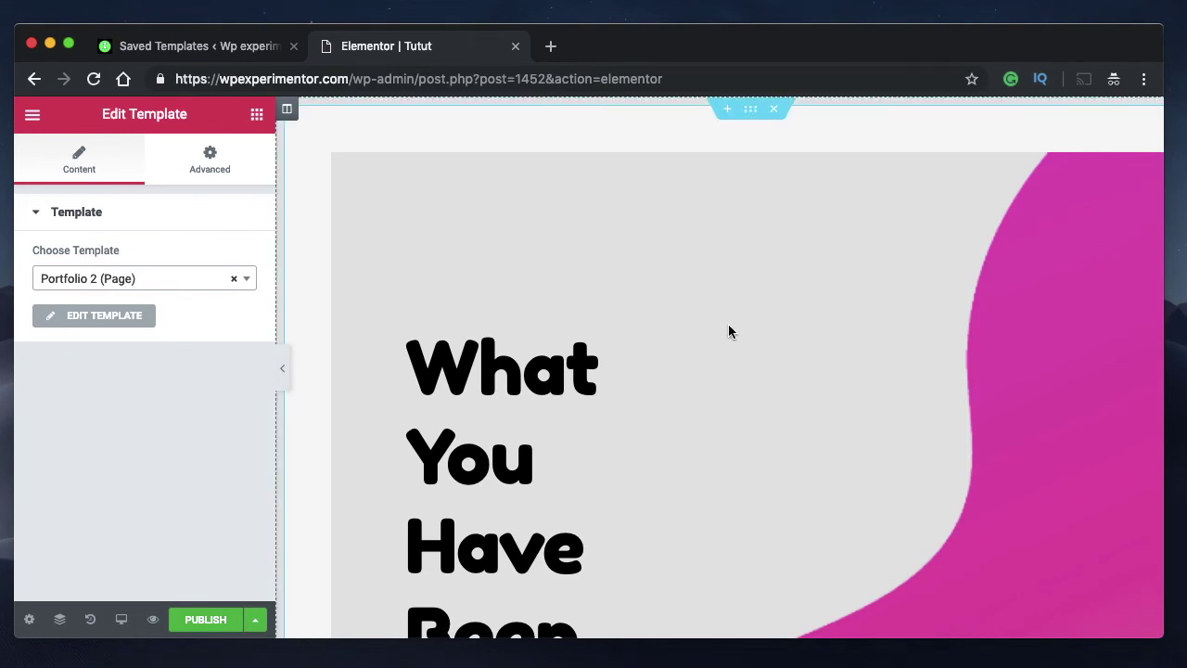
Step: Scroll to the bottom of the embedded Portfolio 2 content and open the template library
scroll(730, 343, "down", 3)
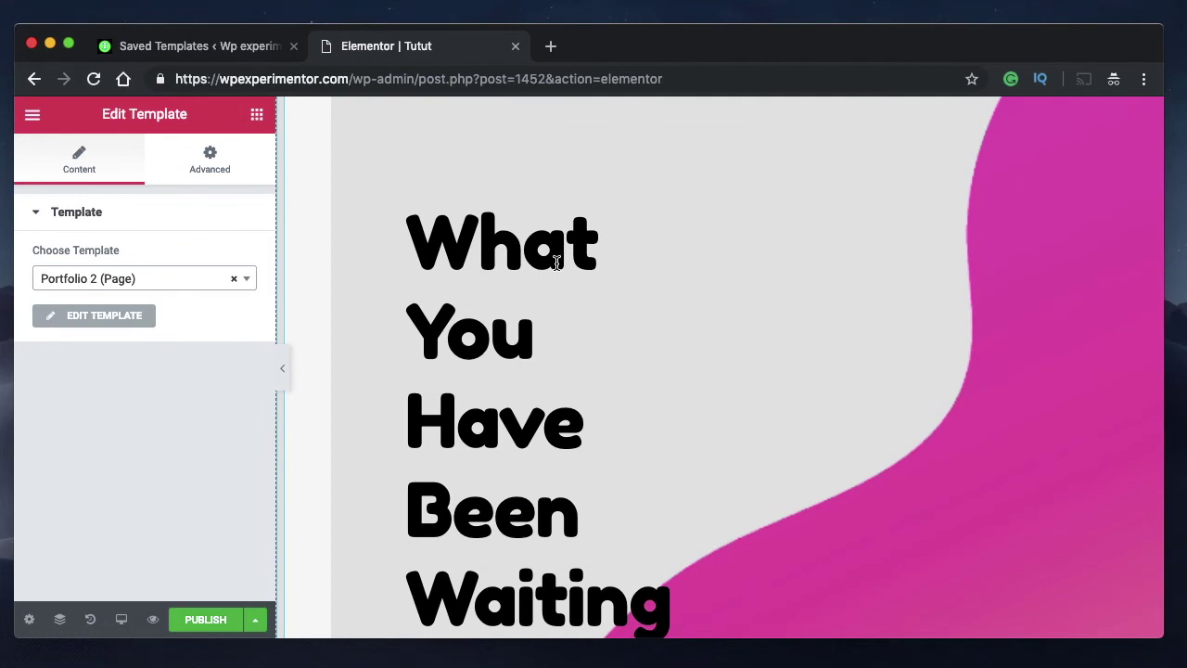
scroll(578, 427, "down", 10)
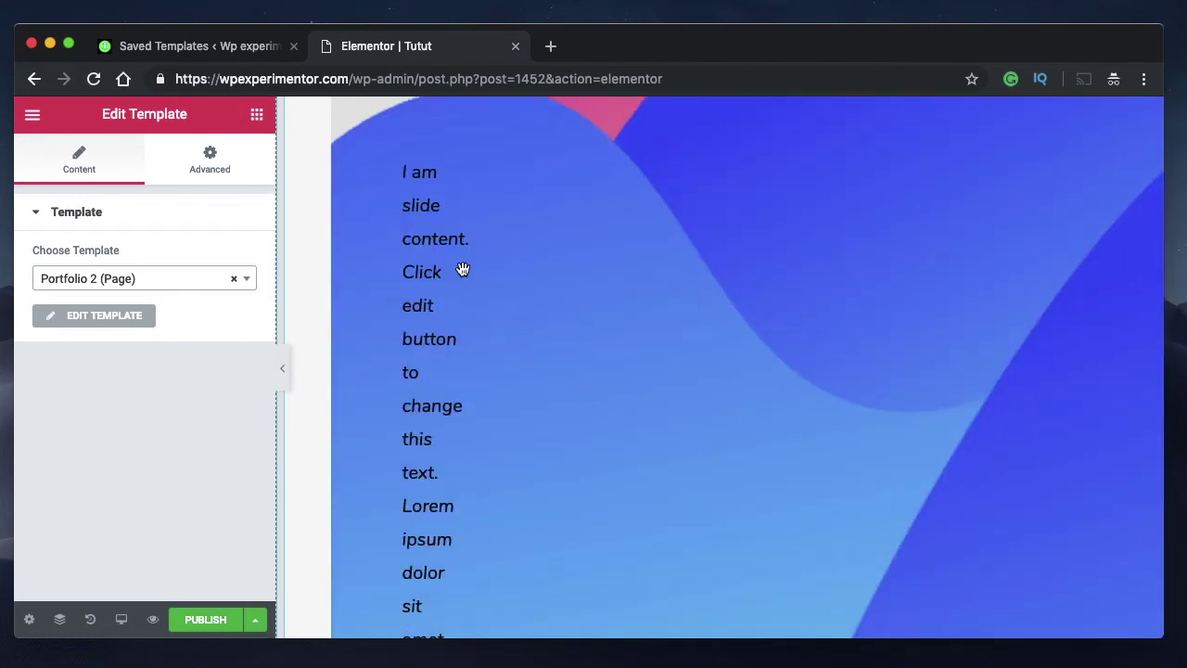
scroll(656, 402, "down", 10)
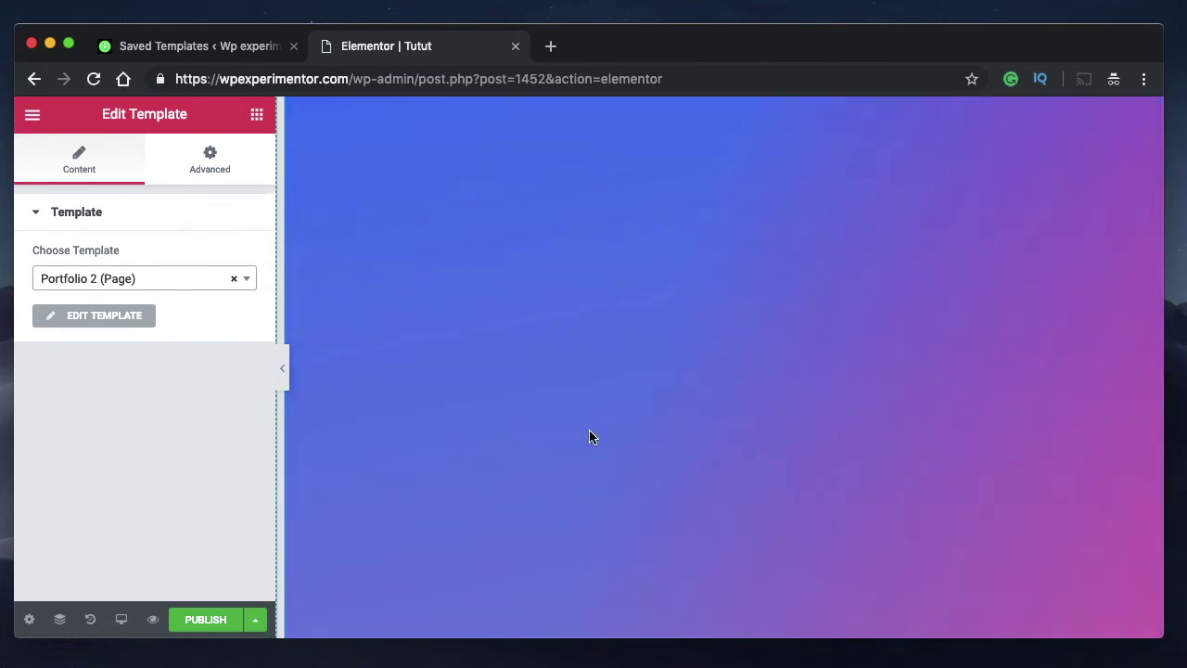
scroll(598, 323, "down", 10)
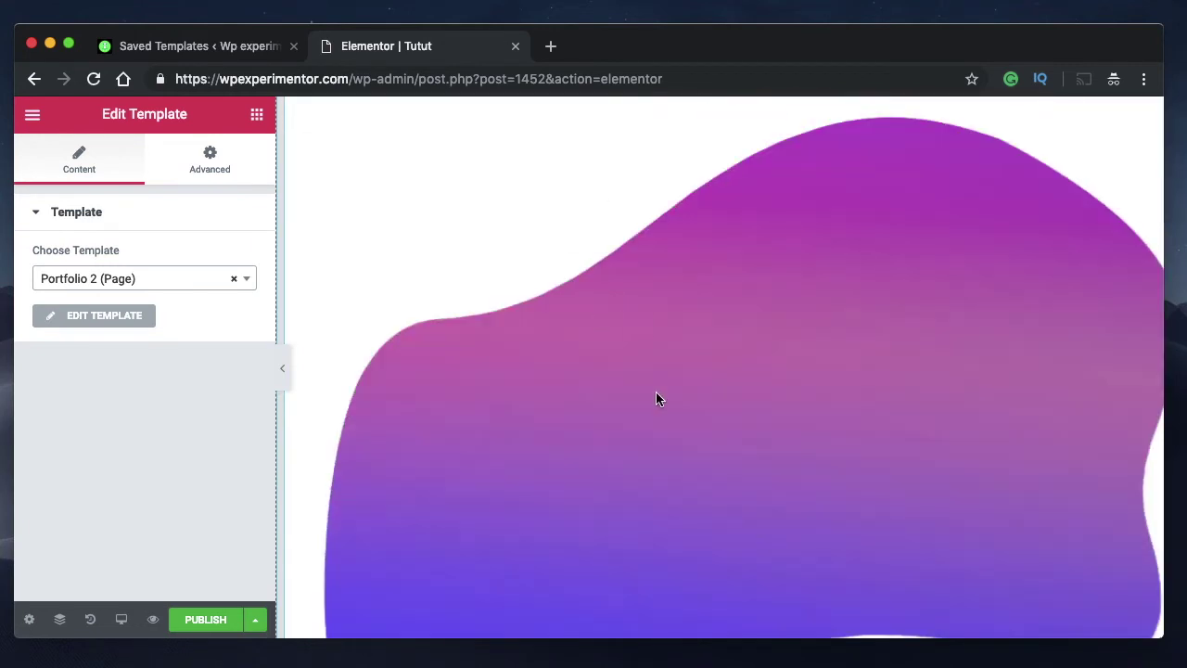
scroll(656, 399, "down", 5)
scroll(655, 246, "down", 5)
scroll(655, 245, "down", 5)
left_click(745, 481)
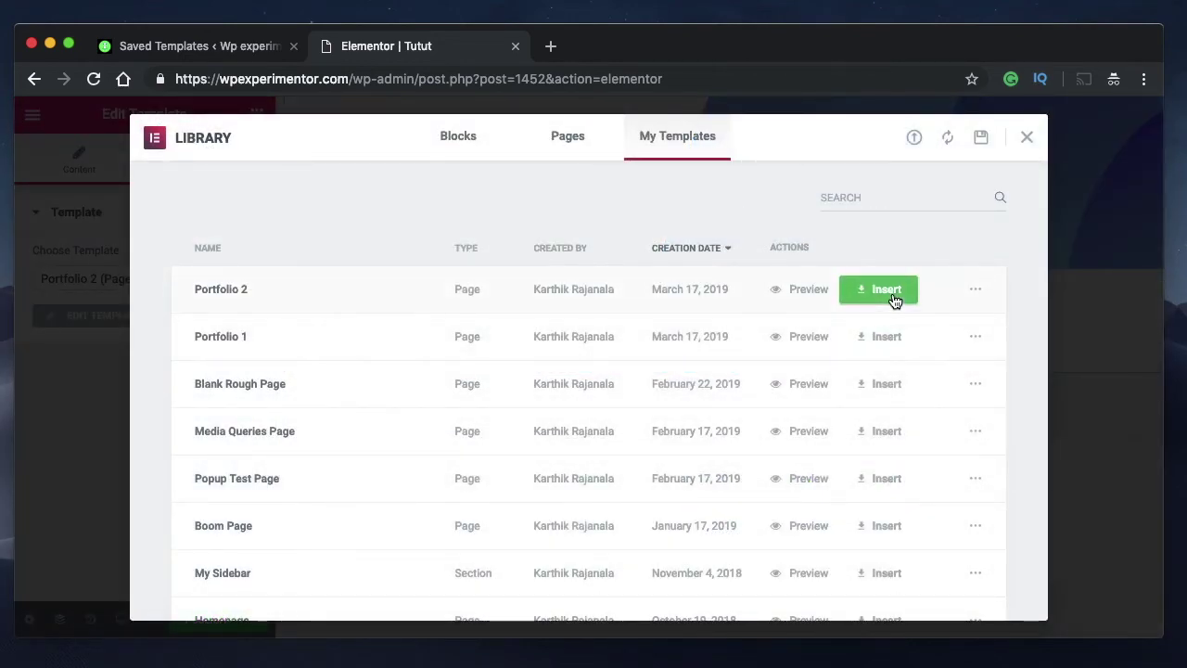
Step: Insert Portfolio 2 with its document settings, then close the stalled library
left_click(892, 292)
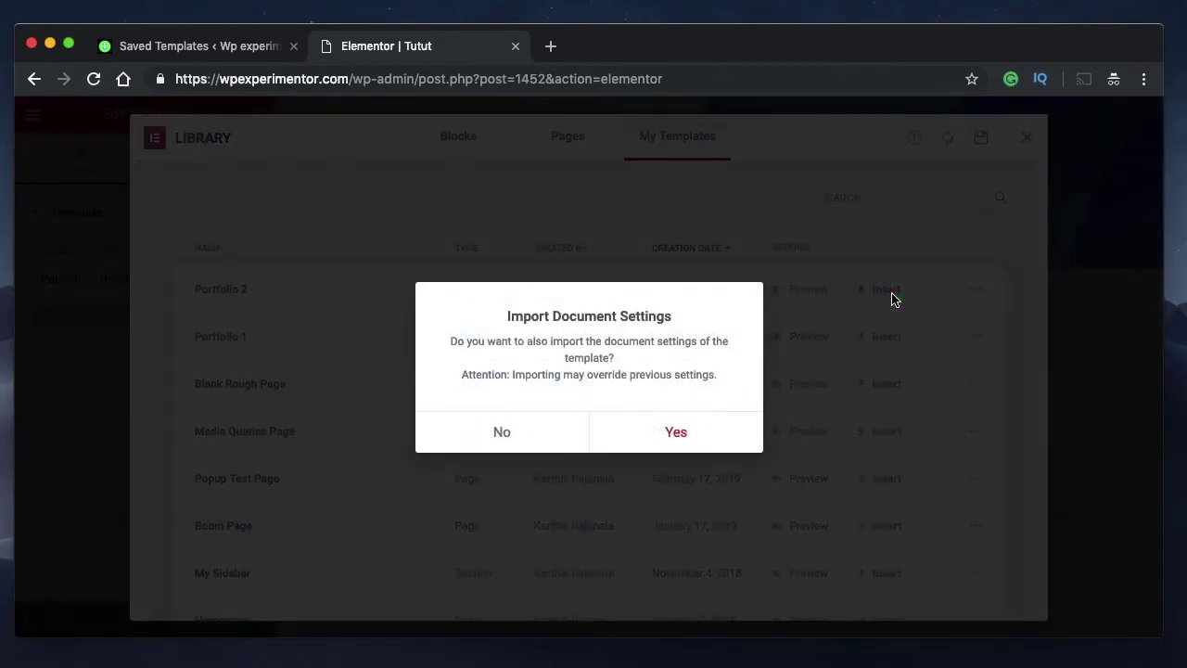
left_click(675, 427)
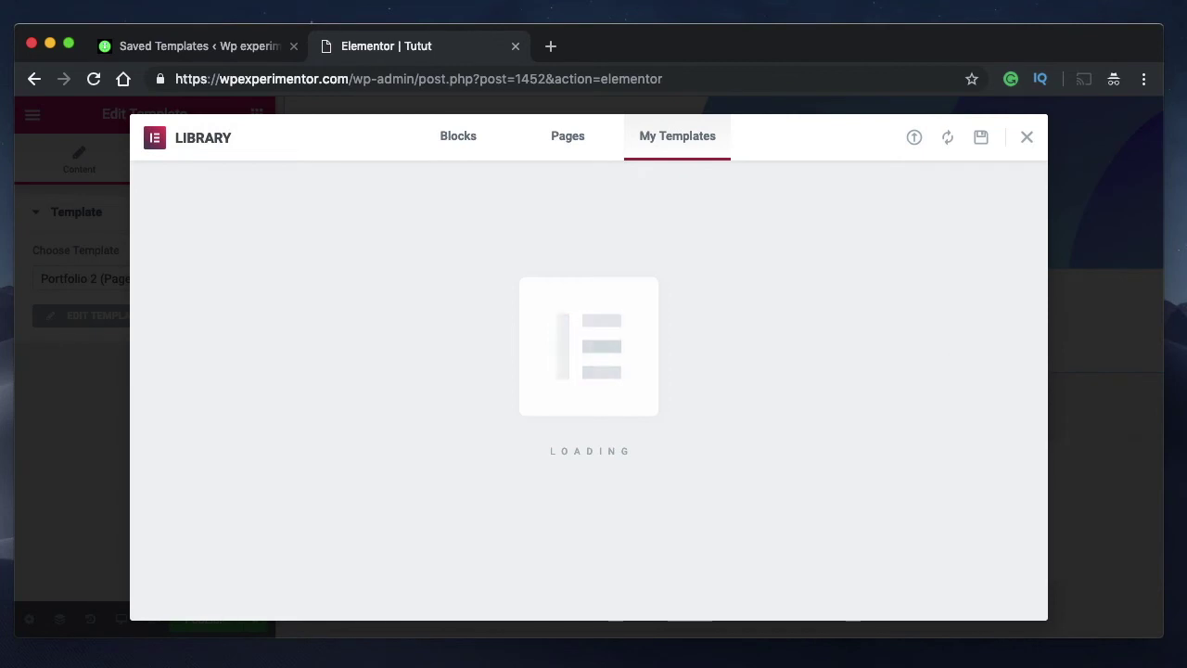
left_click(1095, 297)
Step: Check the 'What You Have' heading and the embedded template settings, then go to Saved Templates
scroll(740, 532, "down", 5)
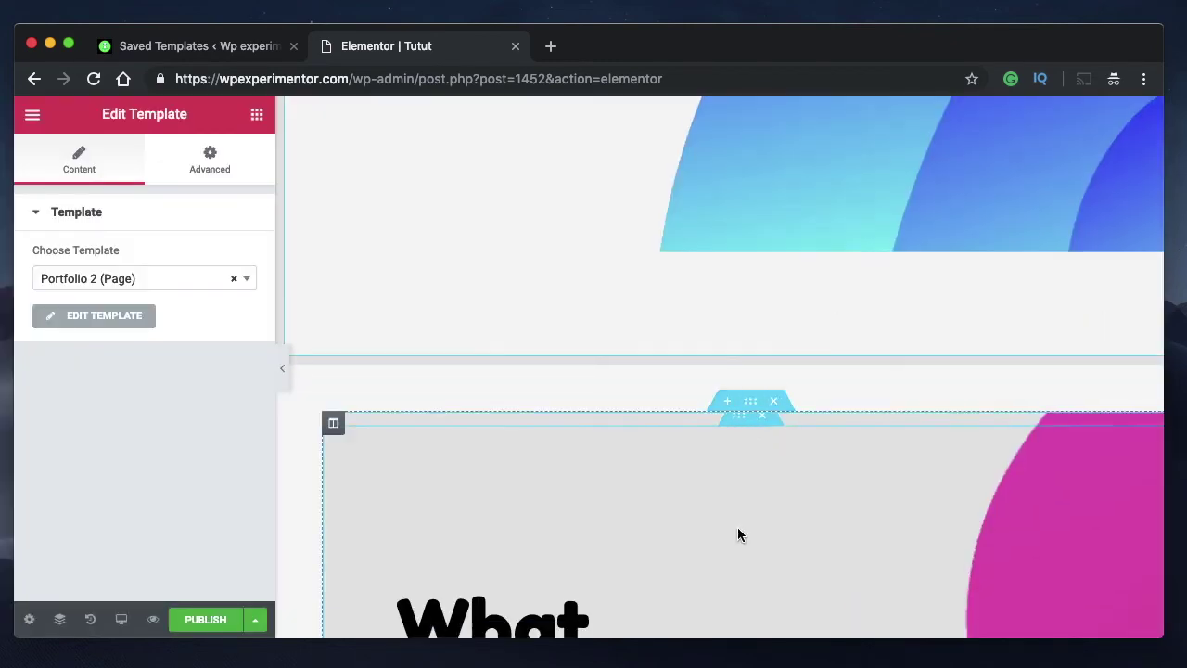
left_click(519, 393)
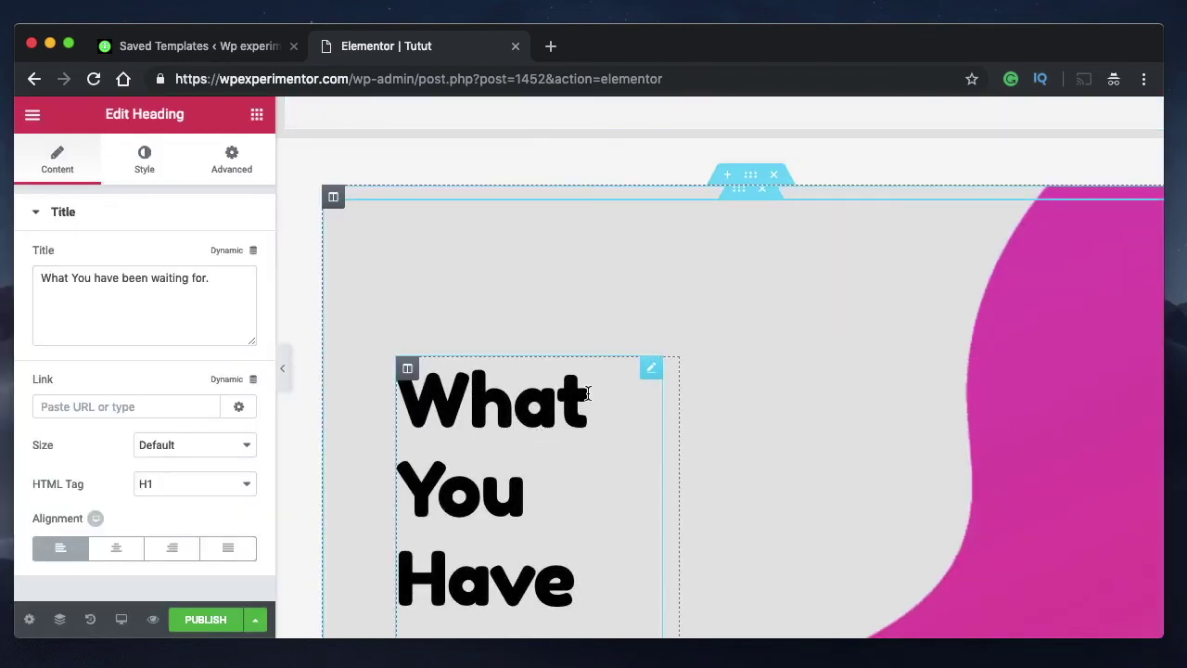
scroll(588, 394, "down", 15)
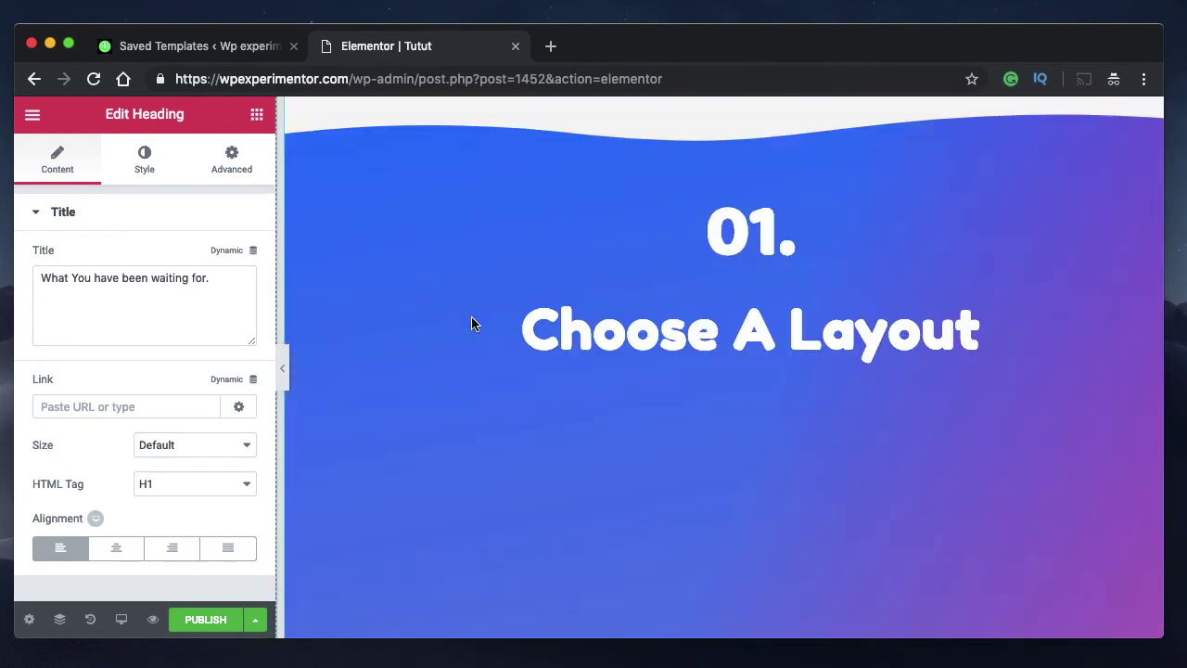
left_click(668, 352)
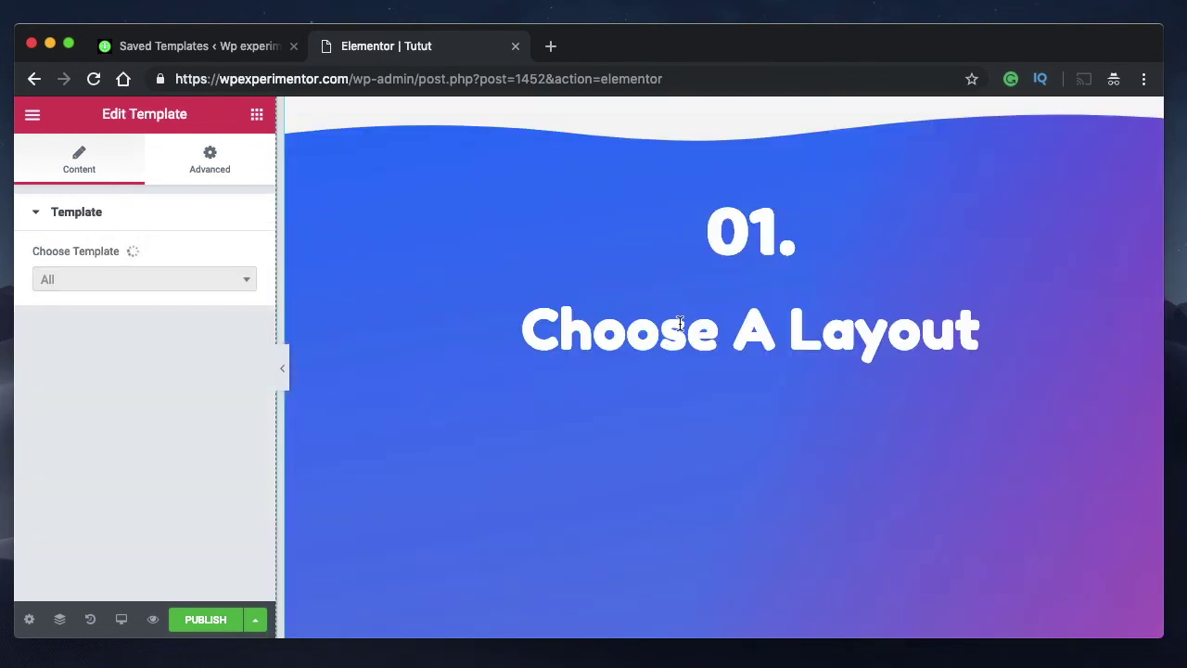
scroll(680, 324, "down", 10)
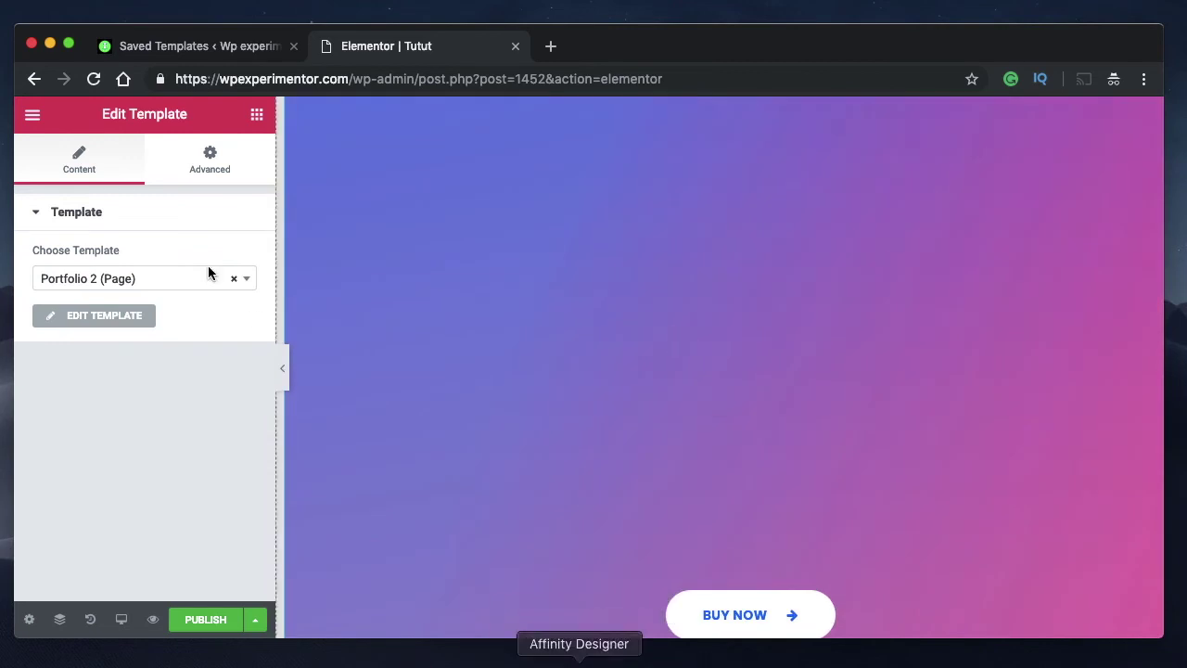
left_click(195, 46)
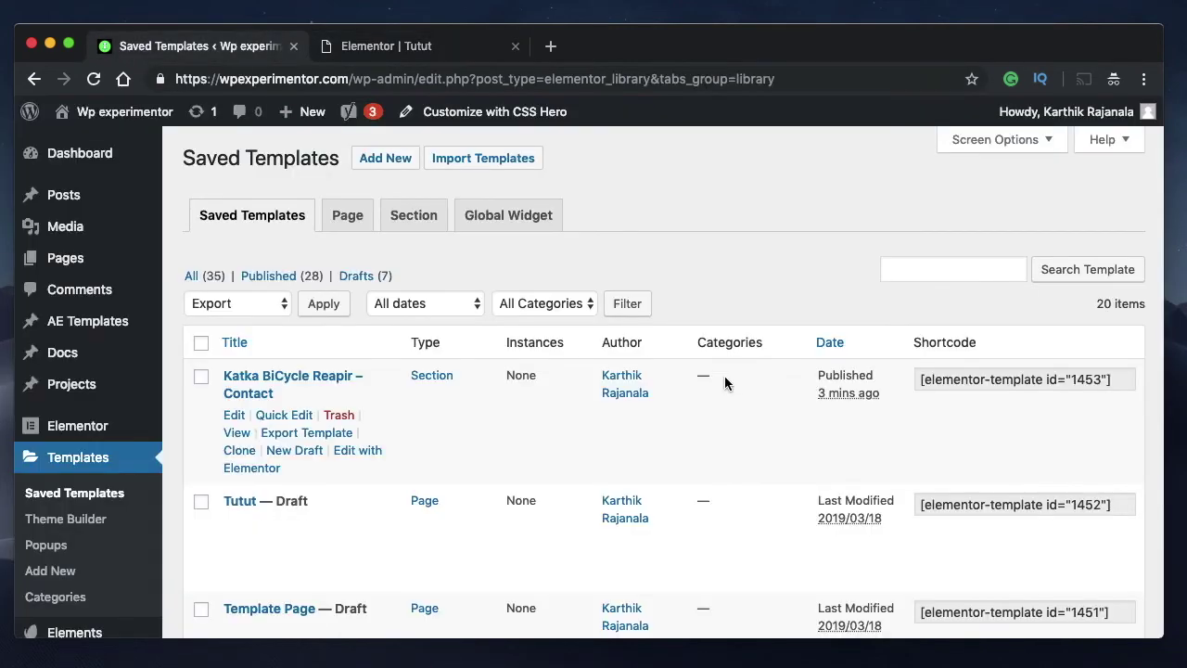
Step: Select the newest template's shortcode [elementor-template id="1453"] and return to the Tutut editor
left_click(1021, 372)
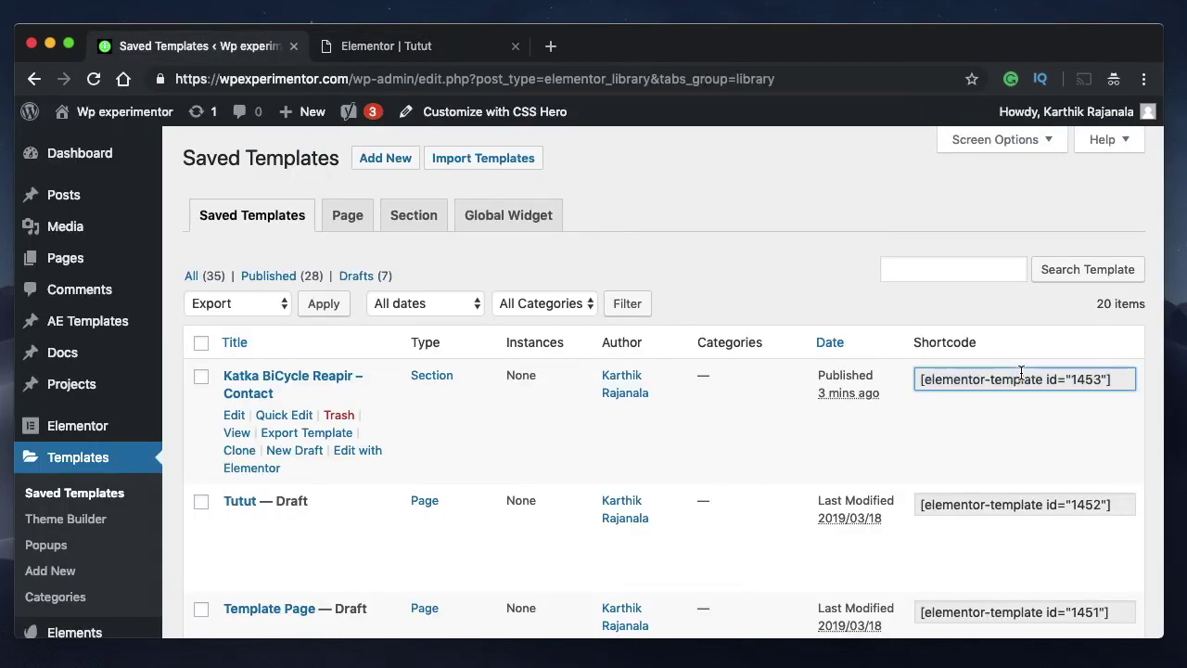
triple_click(1002, 380)
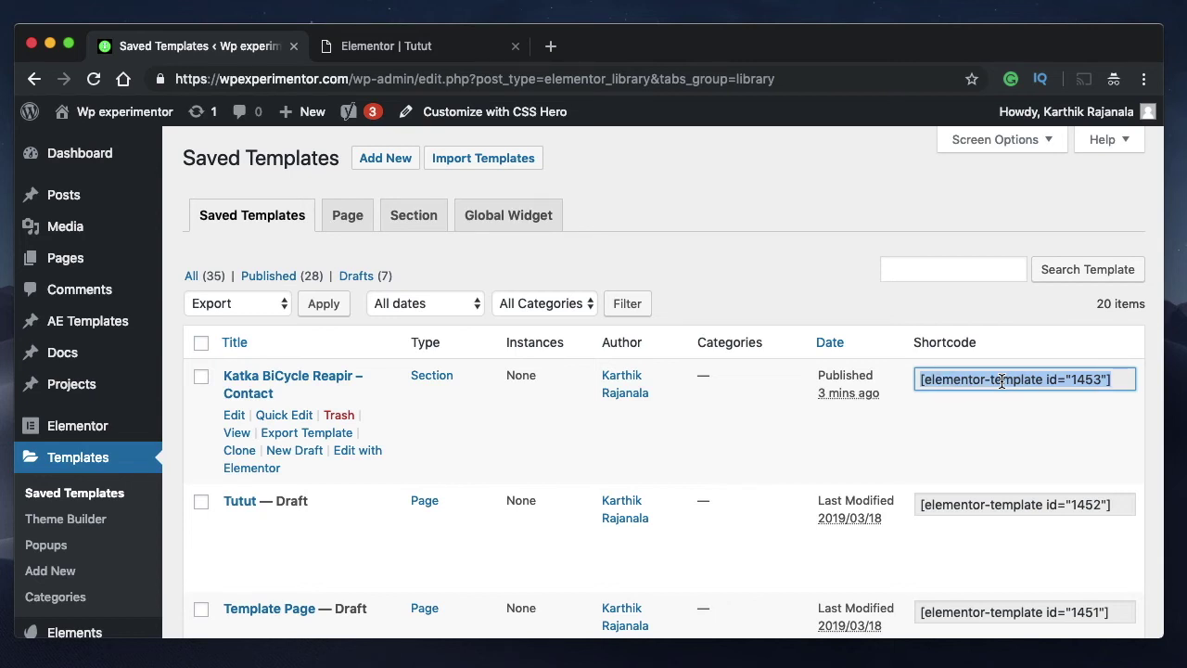
left_click(433, 47)
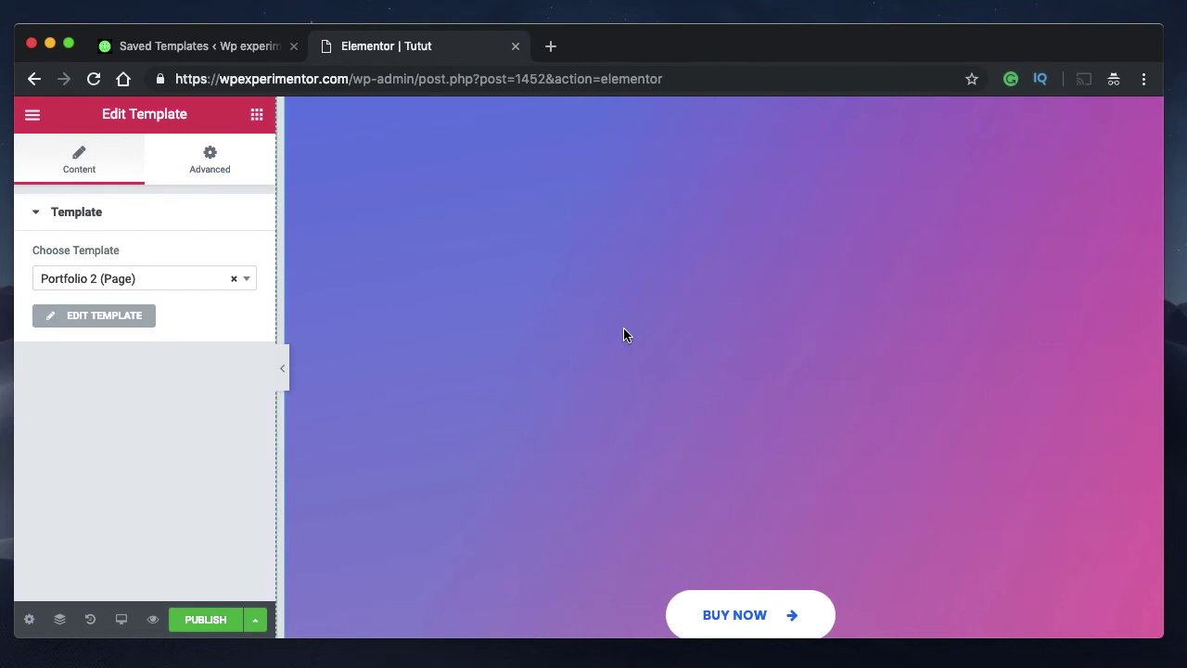
scroll(623, 328, "down", 5)
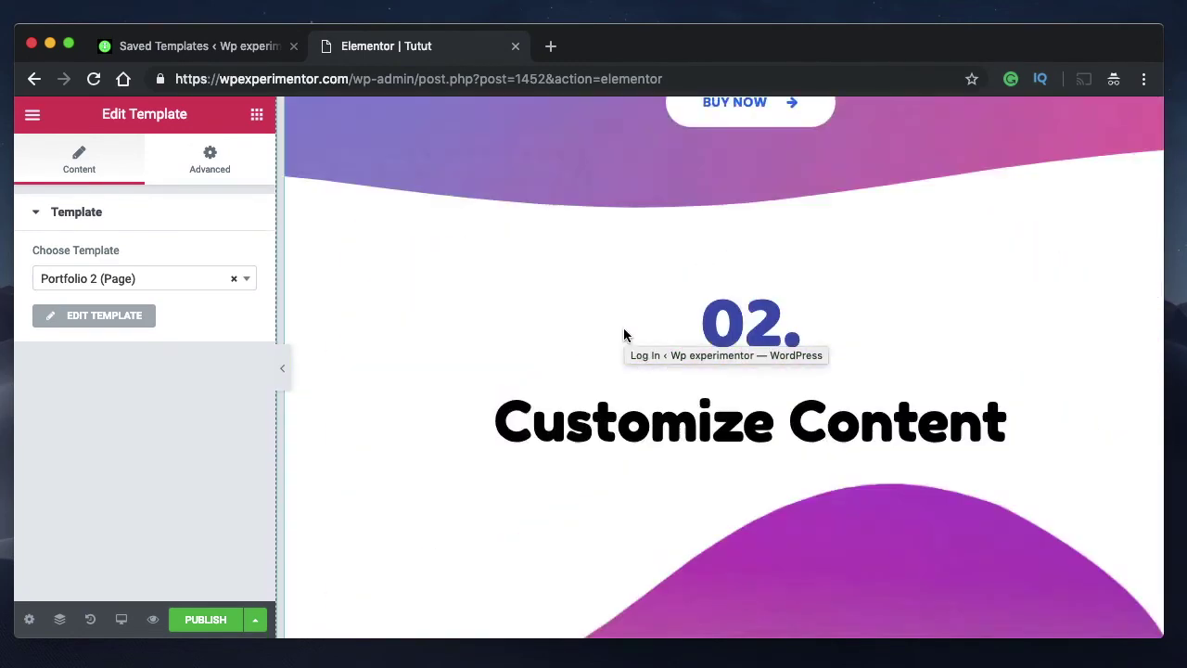
scroll(623, 327, "up", 10)
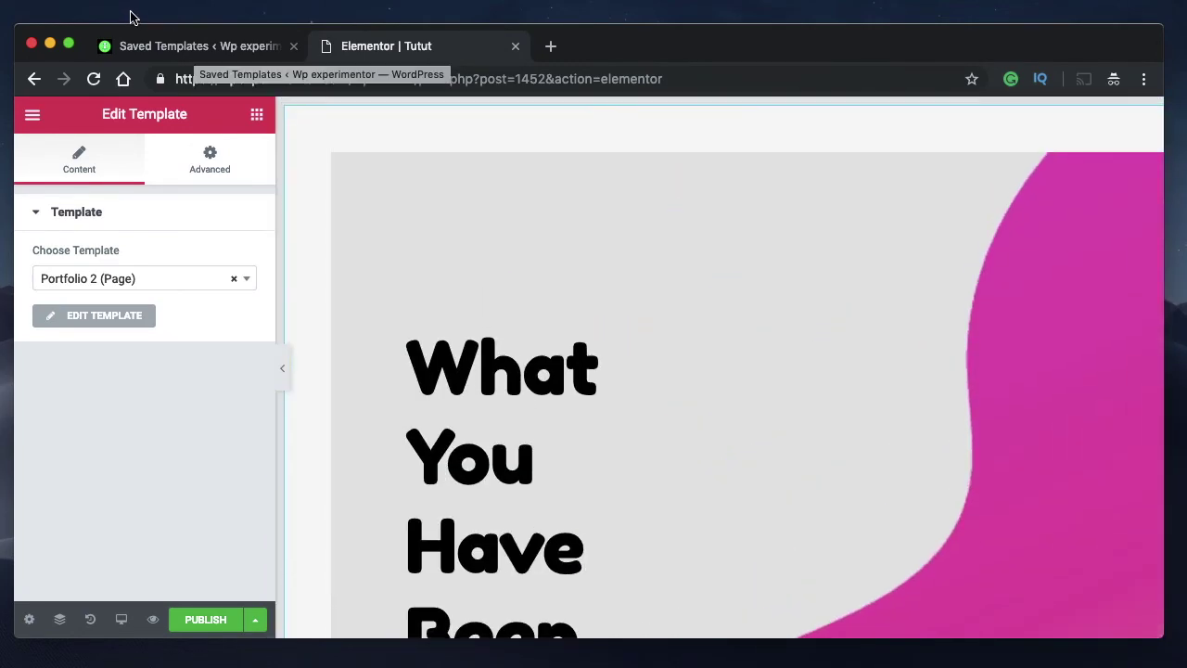
left_click(164, 49)
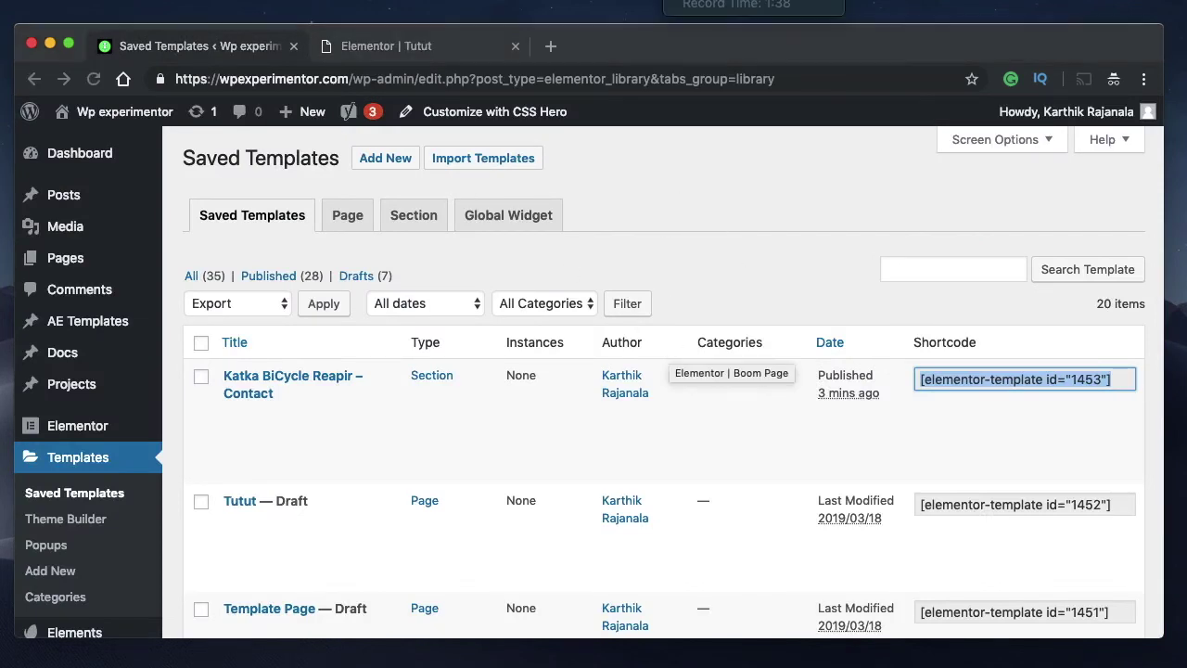
key("ctrl+Tab")
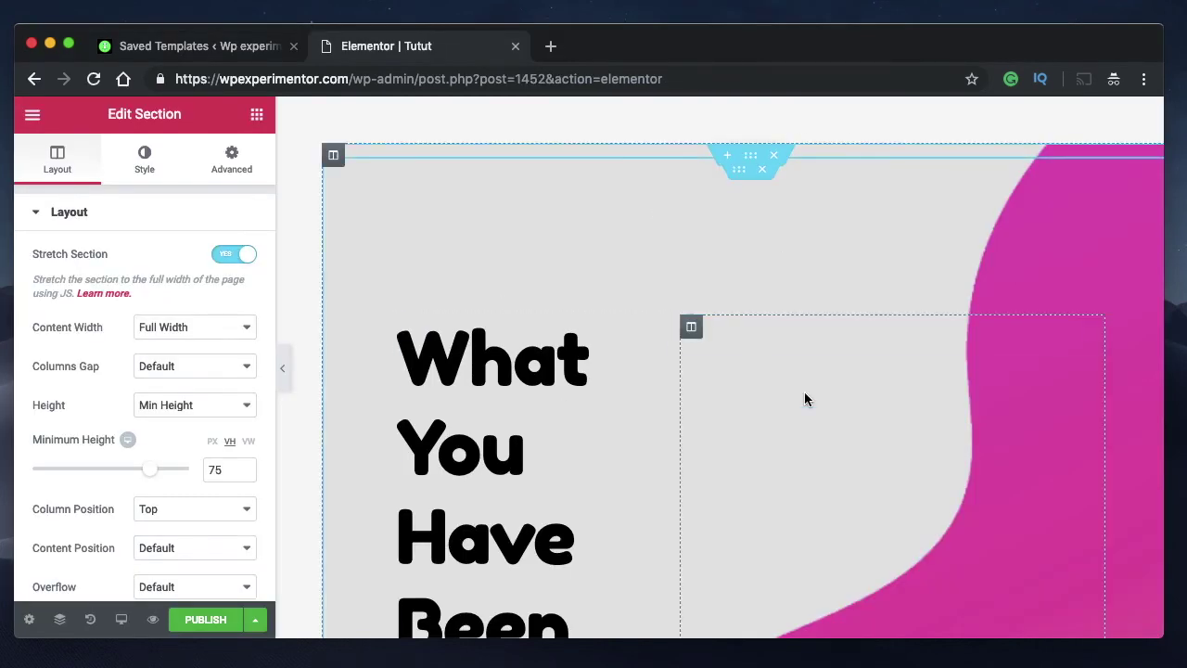
Step: Scroll the canvas and view the heading section's context menu without choosing an action
scroll(473, 471, "down", 3)
scroll(463, 284, "up", 3)
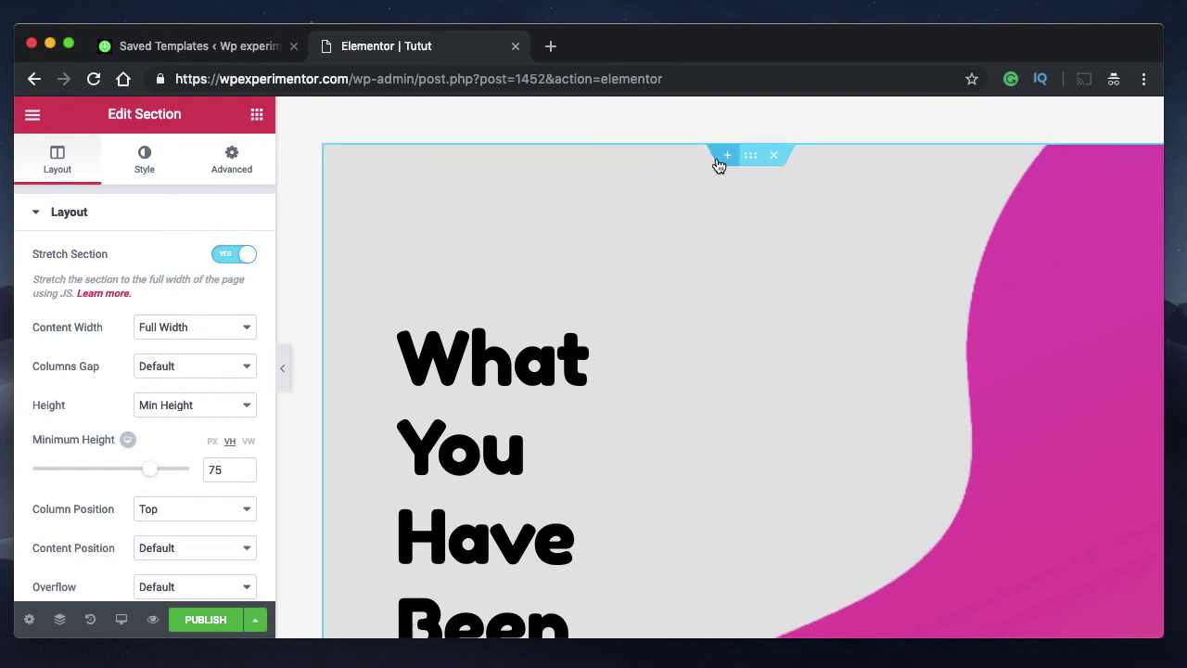
scroll(633, 384, "down", 12)
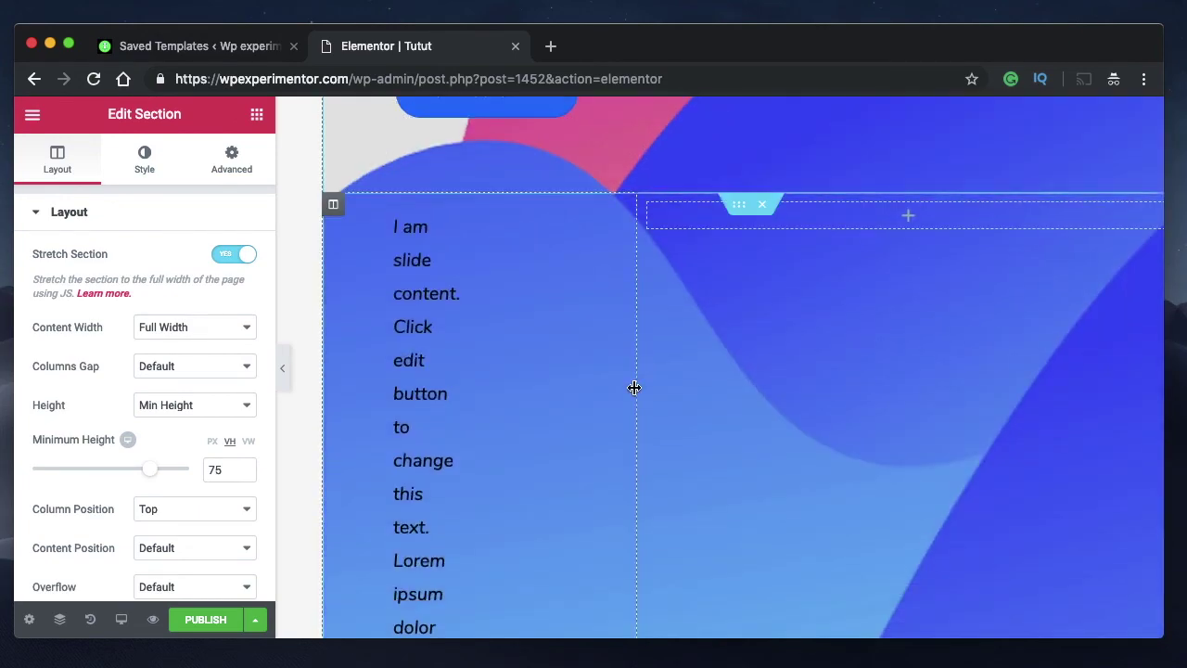
scroll(633, 386, "up", 12)
scroll(912, 343, "down", 12)
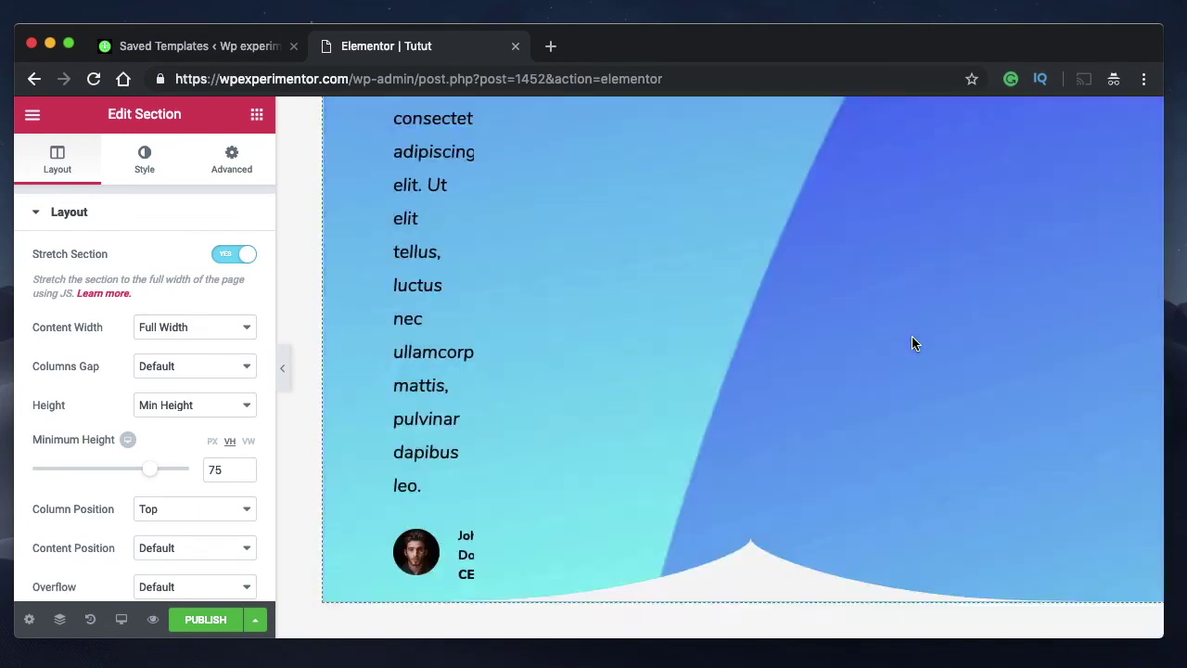
scroll(912, 343, "up", 12)
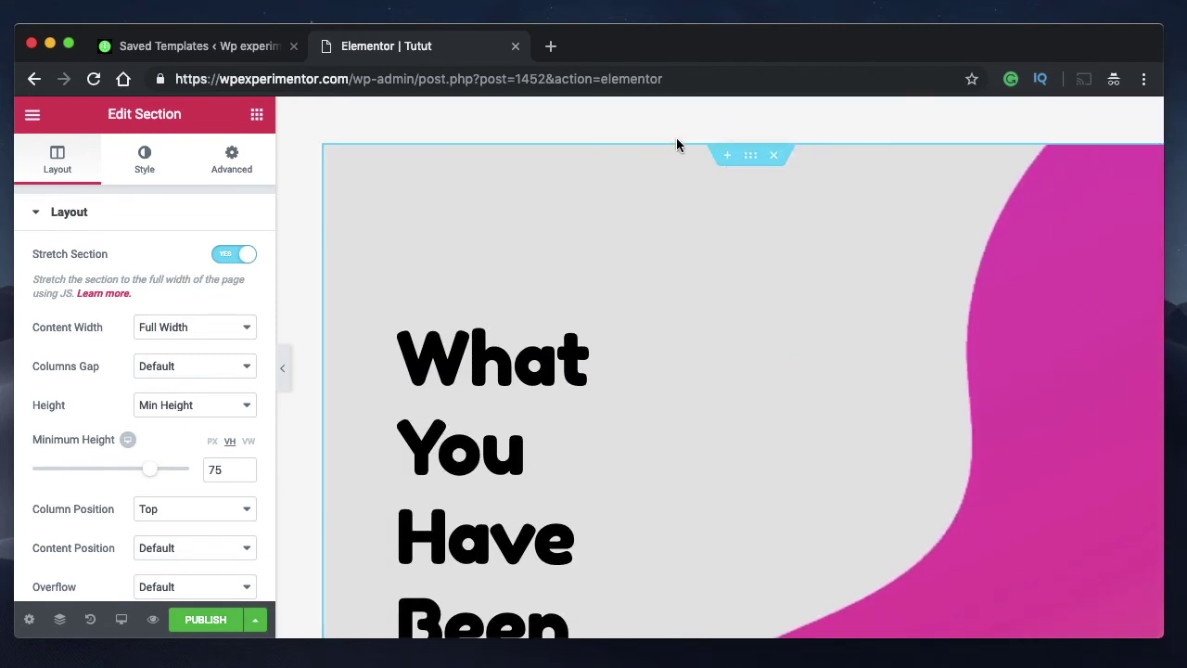
right_click(751, 155)
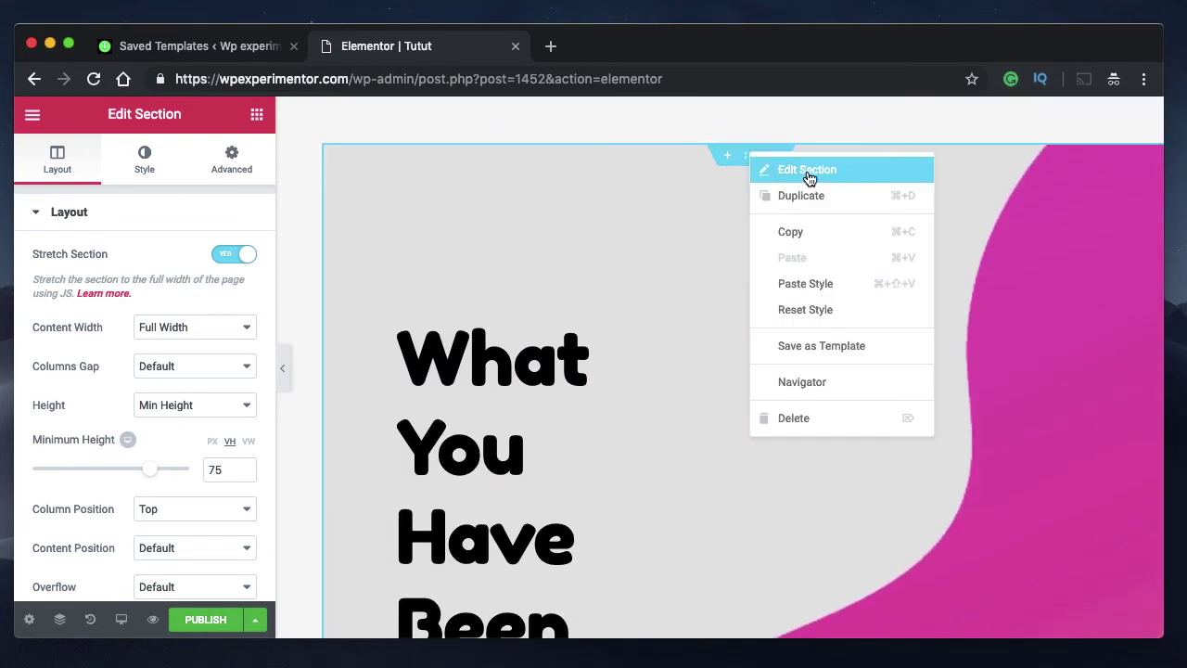
left_click(670, 165)
Step: Select the testimonial carousel with its three slides for editing
scroll(600, 304, "down", 3)
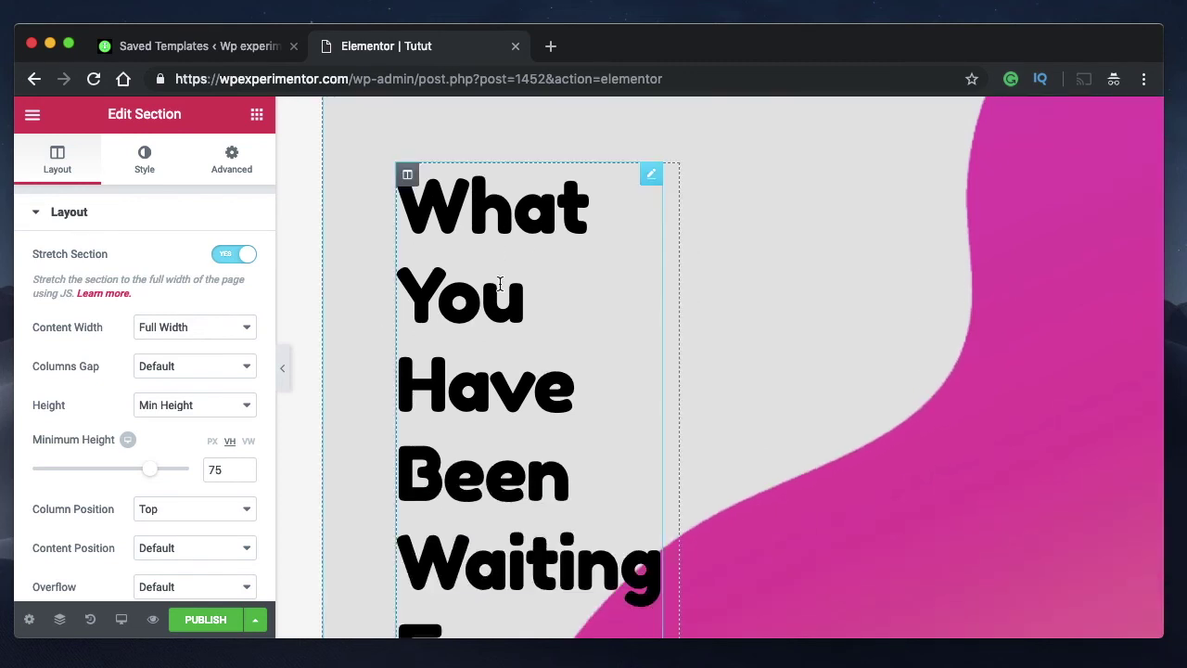
scroll(524, 268, "down", 5)
right_click(525, 268)
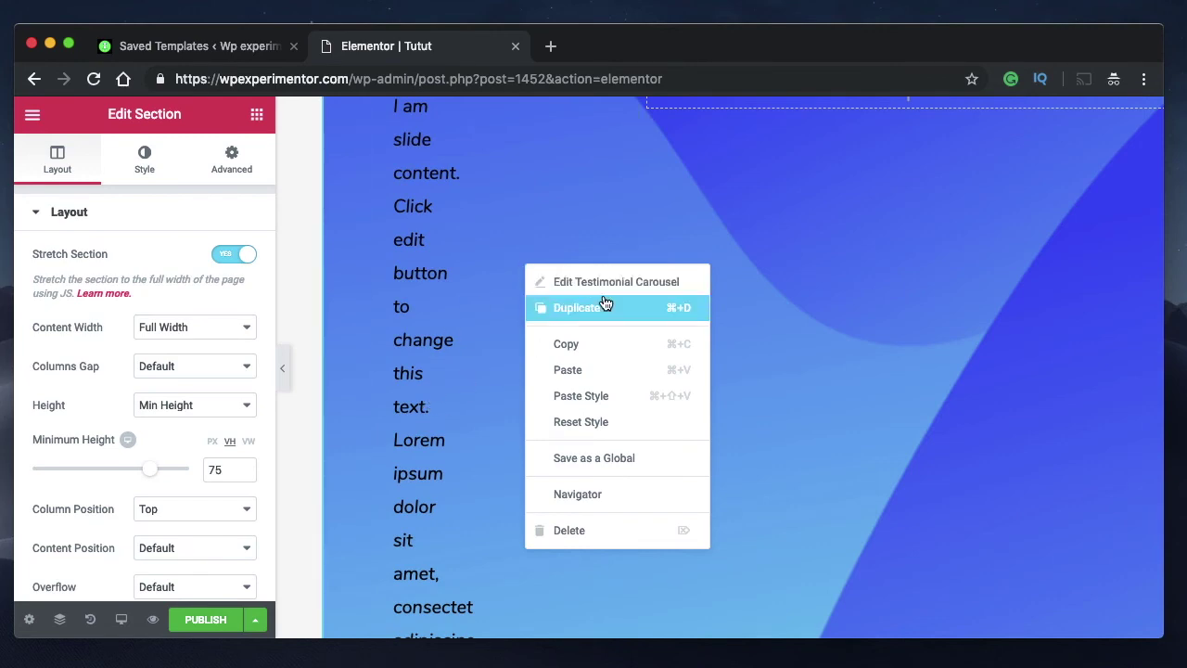
left_click(475, 425)
Step: View the inner section's context menu, dismiss it, and scroll around the canvas
scroll(773, 408, "down", 10)
scroll(773, 408, "down", 10)
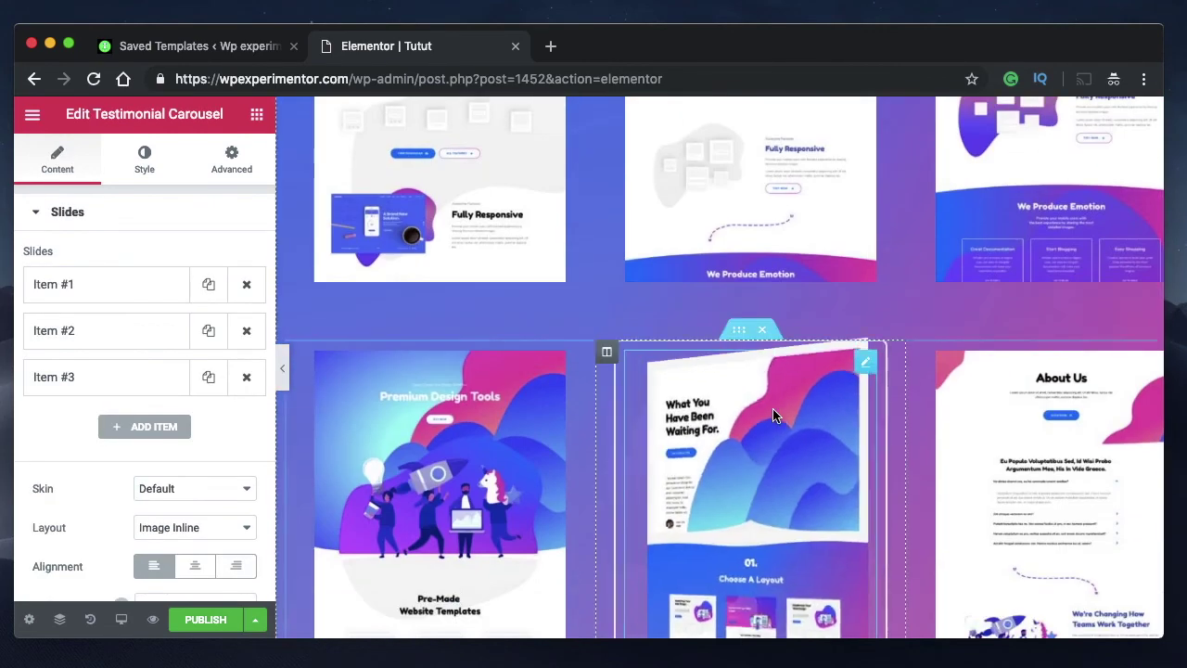
scroll(777, 310, "up", 6)
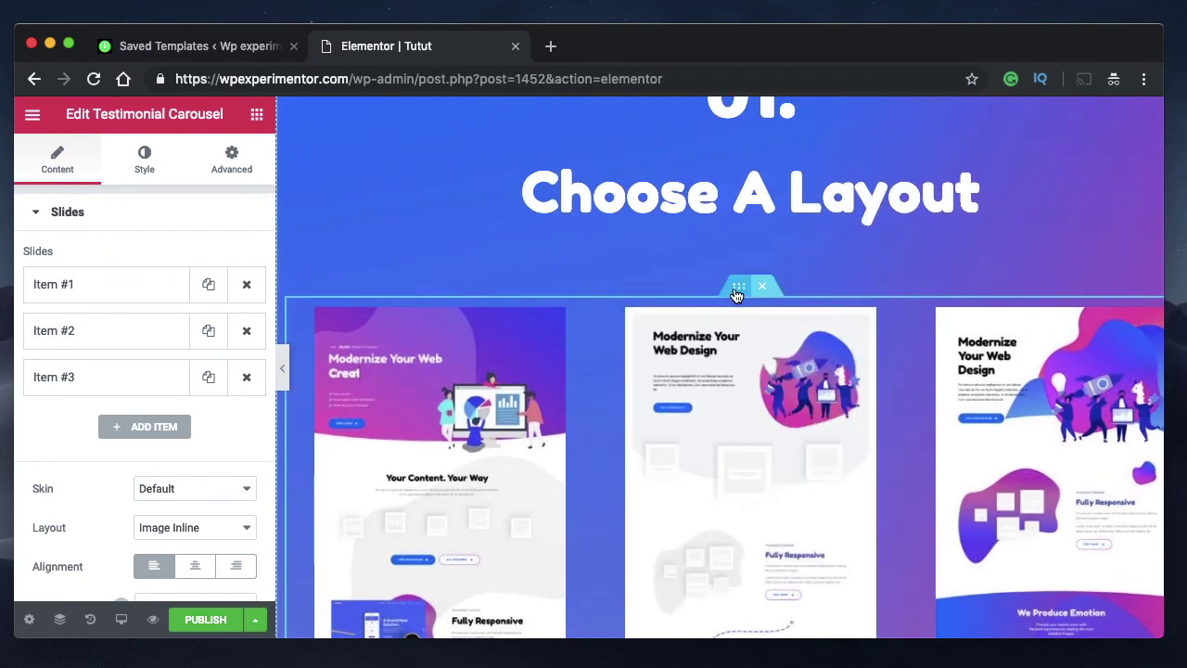
right_click(735, 293)
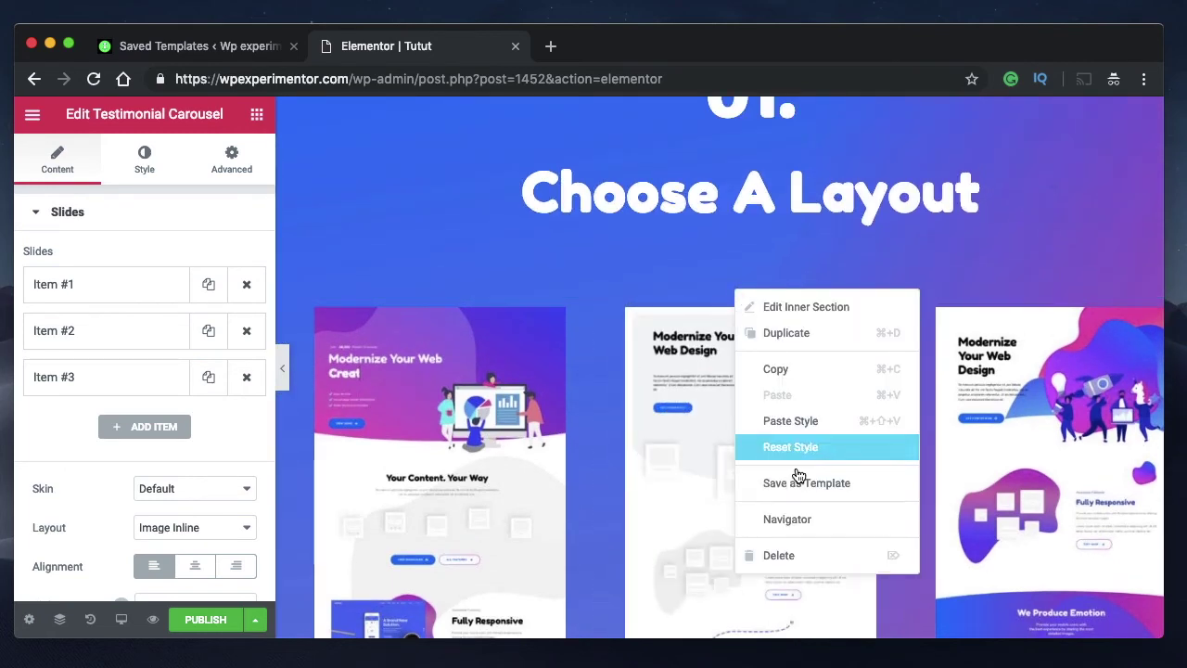
left_click(974, 252)
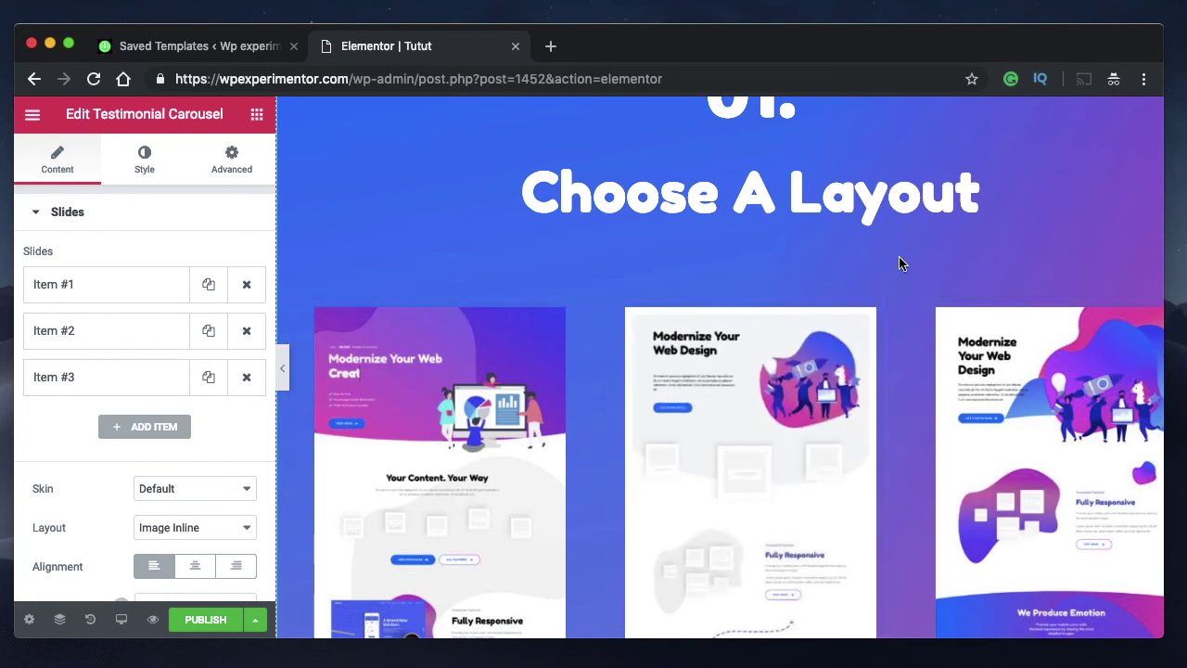
scroll(899, 260, "down", 8)
scroll(899, 256, "up", 5)
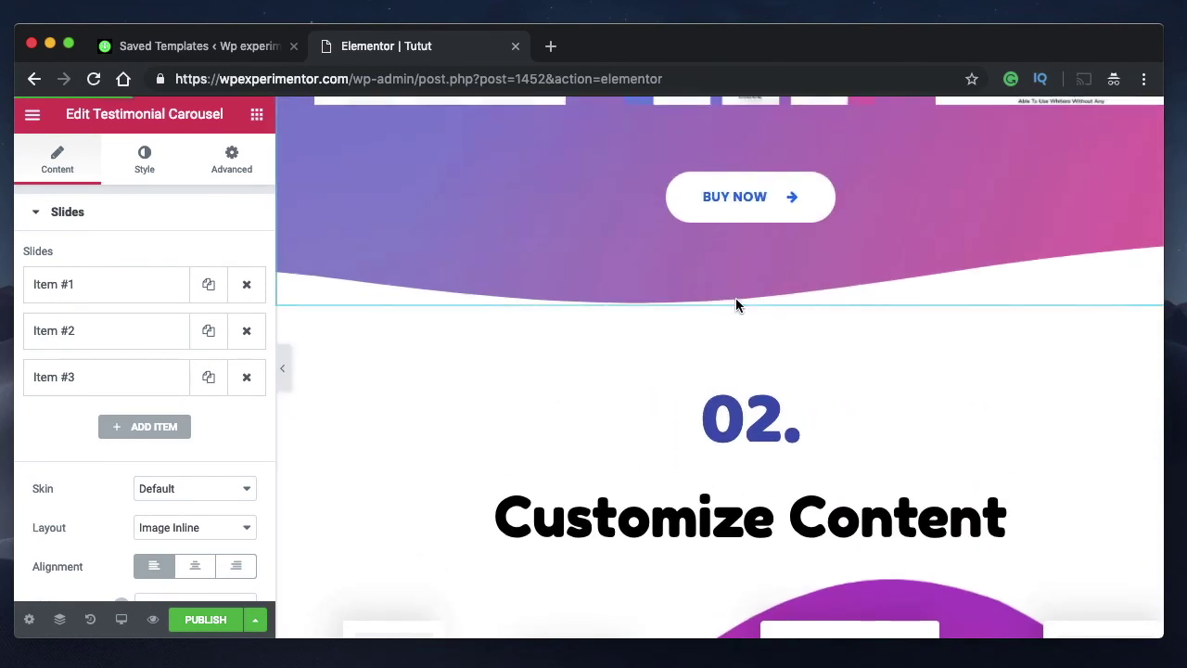
Step: Save the Customize Content section to the library as template 'Talk More'
mouse_move(749, 360)
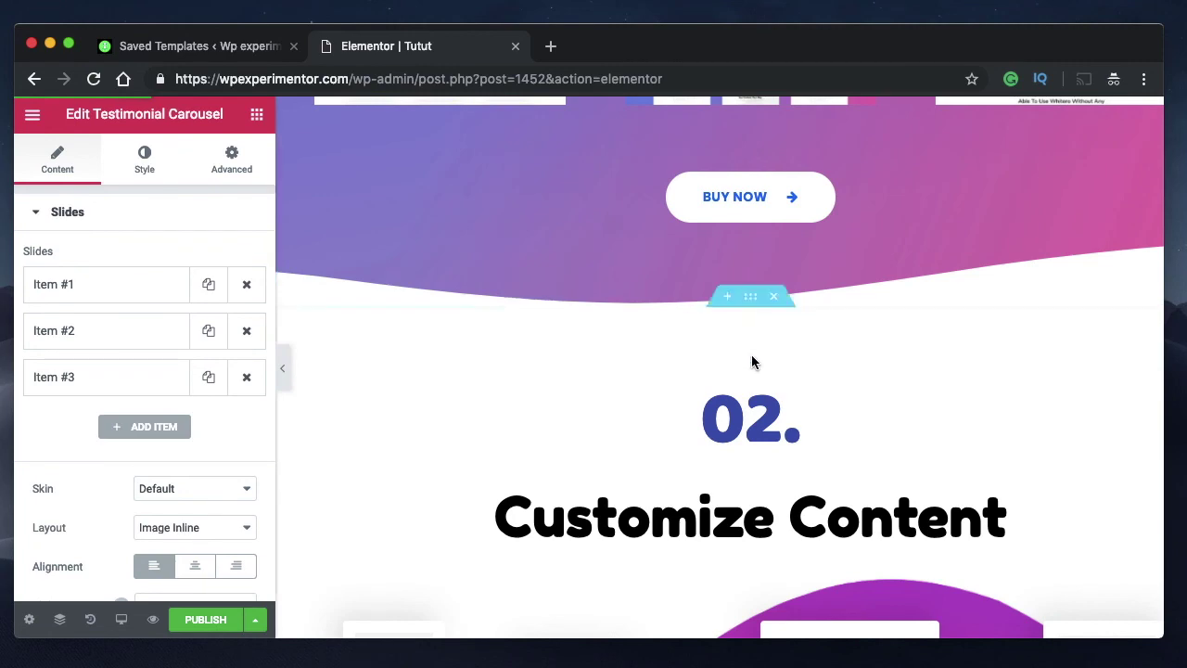
right_click(751, 308)
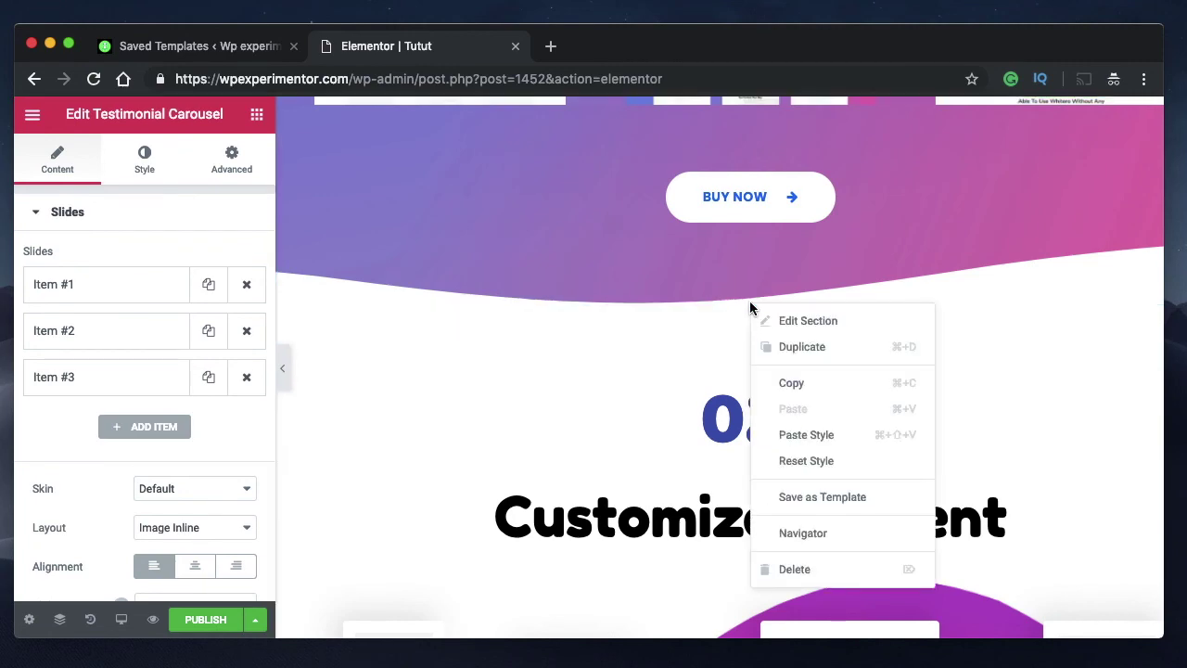
left_click(839, 513)
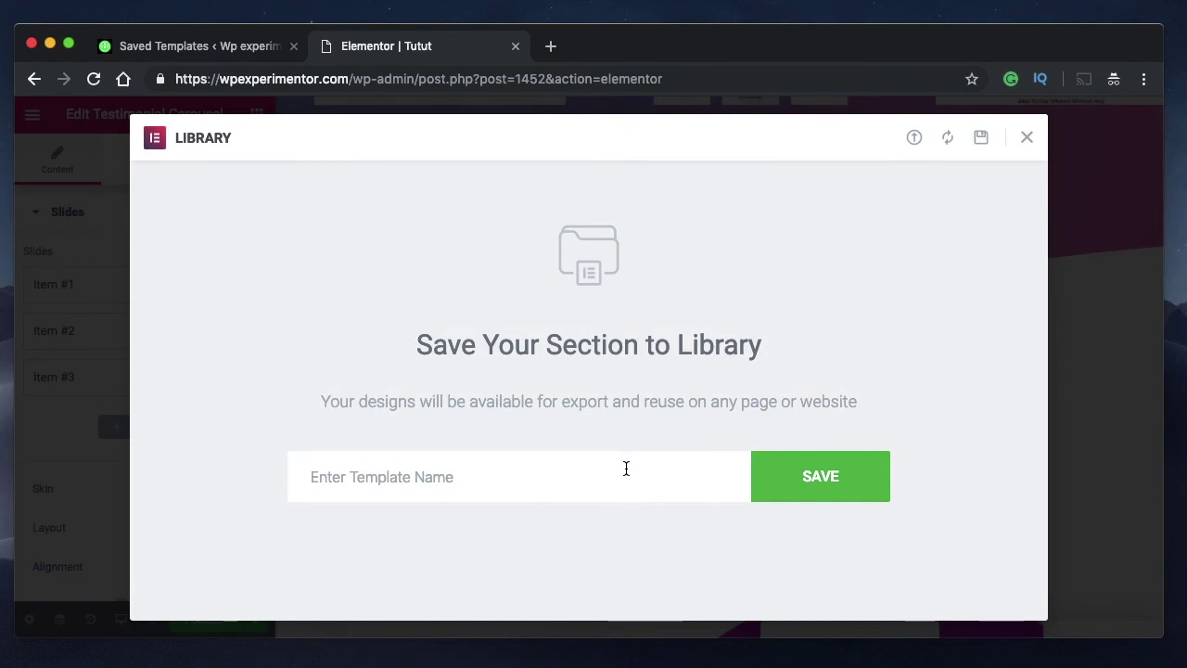
type("Talk More")
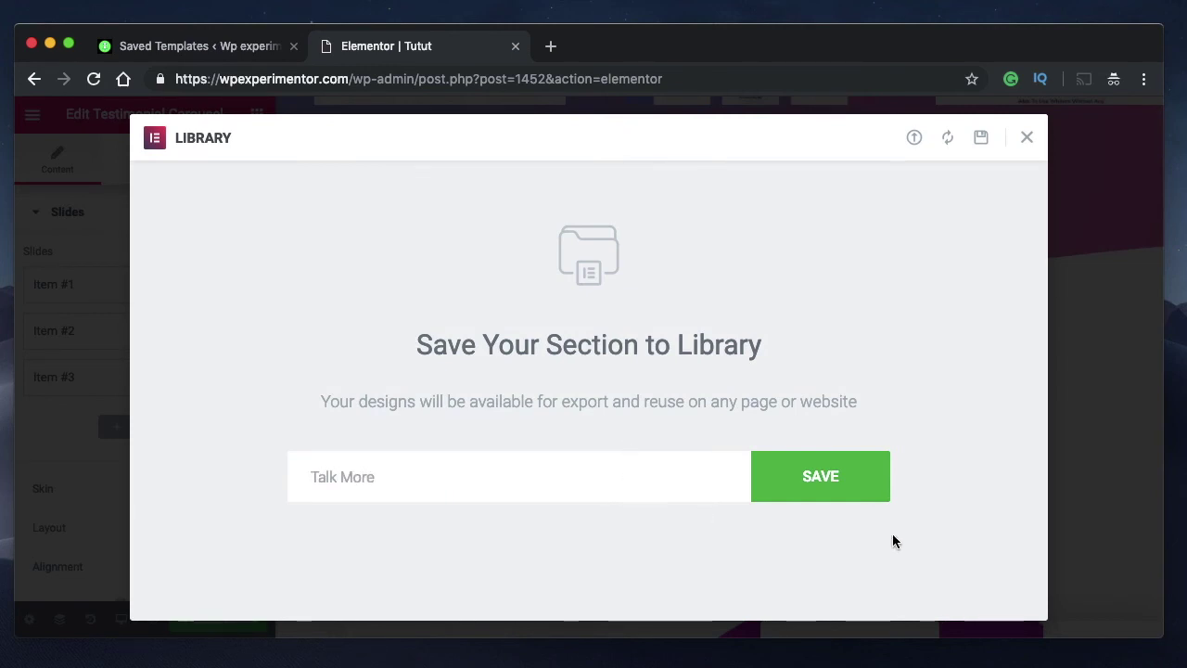
left_click(829, 489)
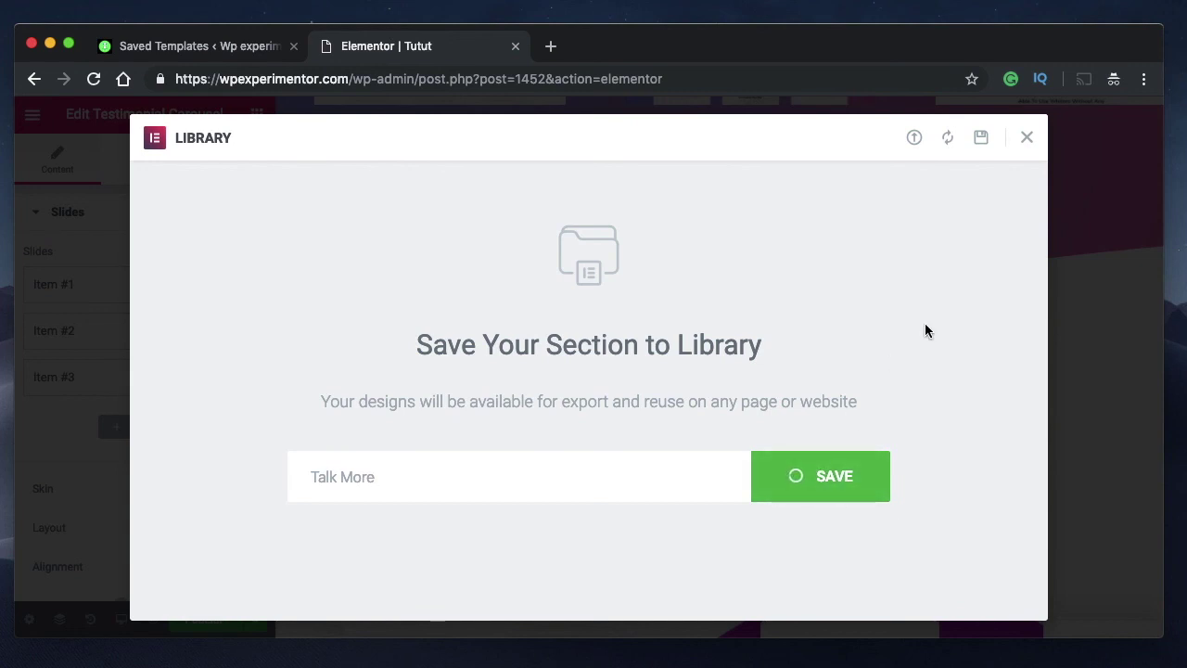